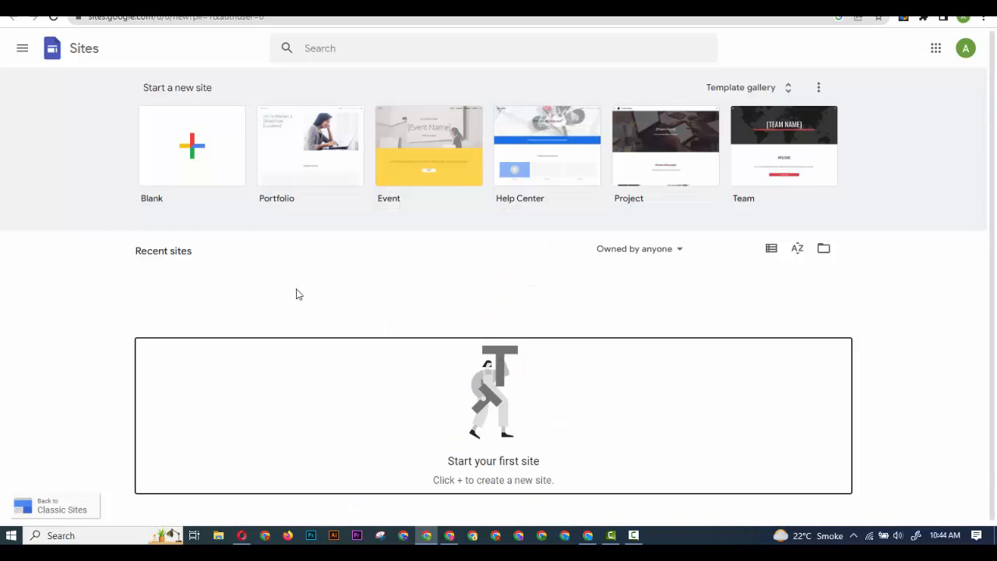
# - Create a new site from the Blank template
pyautogui.scroll(-1, 678, 340)
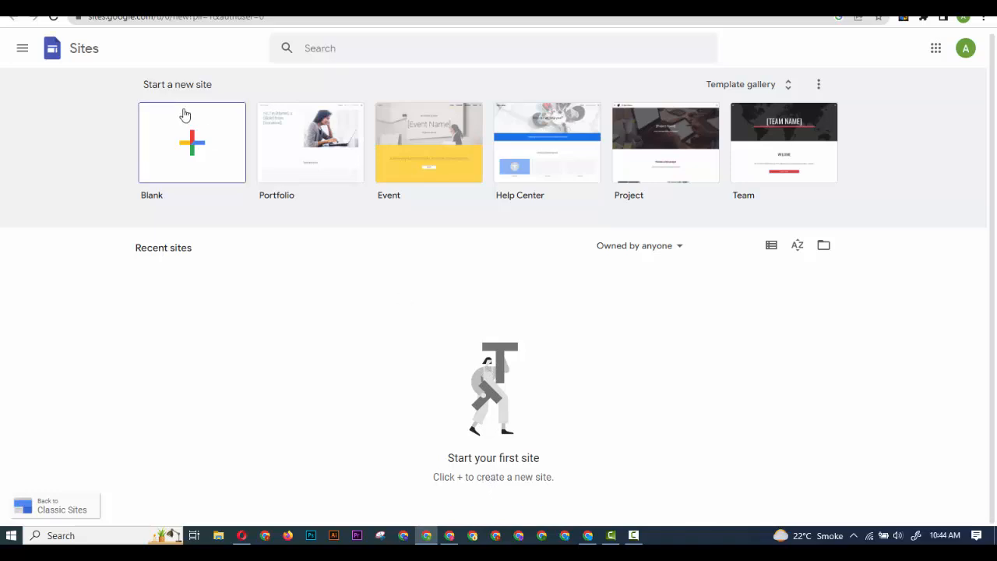
pyautogui.rightClick(211, 169)
pyautogui.click(272, 180)
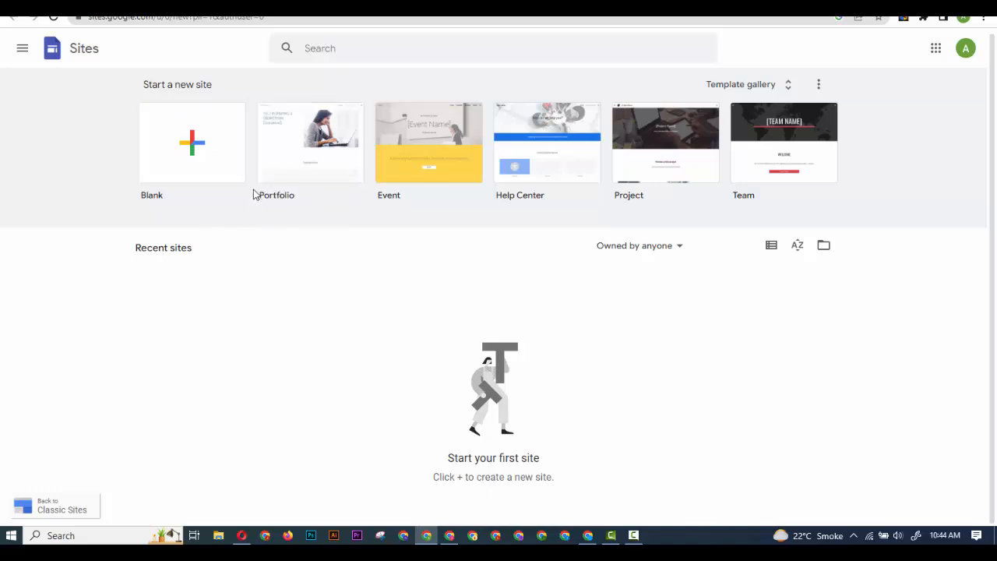
pyautogui.click(190, 4)
pyautogui.hotkey('ctrl', 'w')
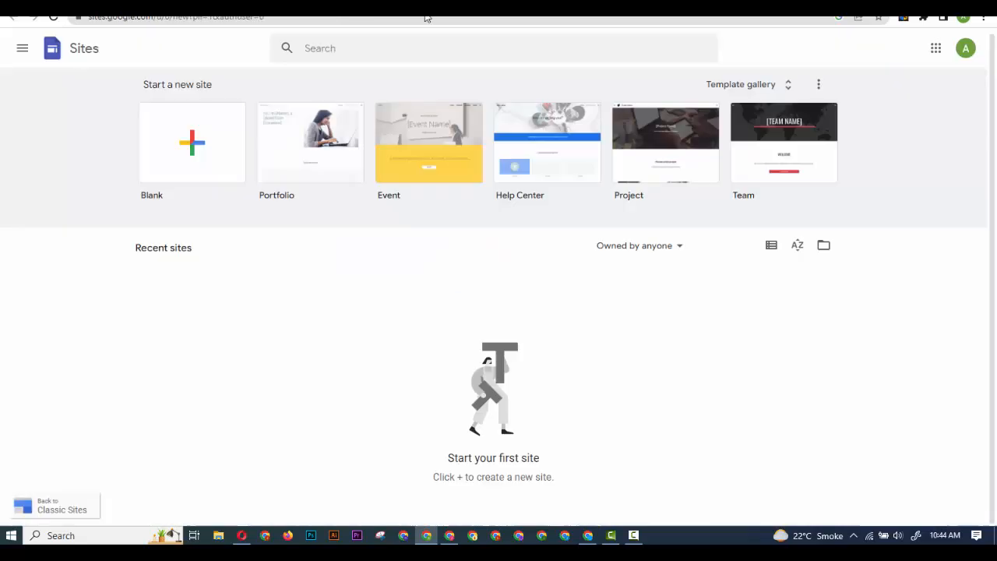
pyautogui.click(196, 153)
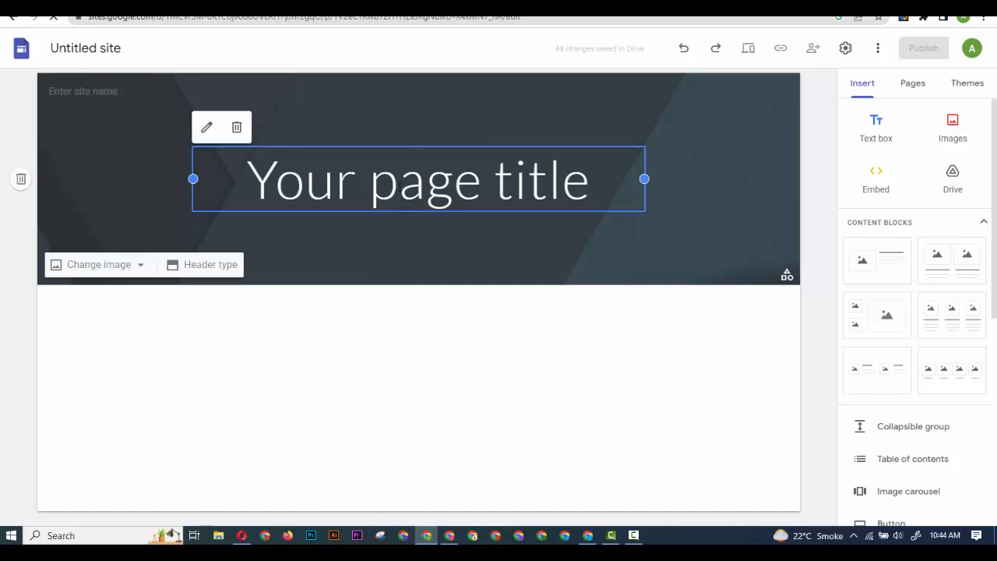
# - Replace the page title placeholder in the header with "Ladies Fashion"
pyautogui.tripleClick(398, 185)
pyautogui.write('Ladies Fashh')
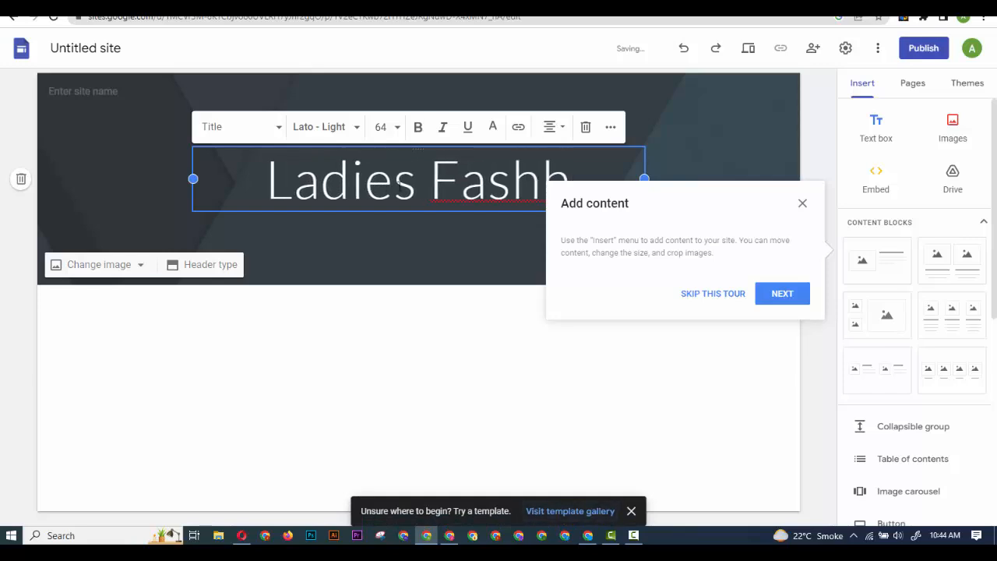
pyautogui.press('BackSpace')
pyautogui.write('ion')
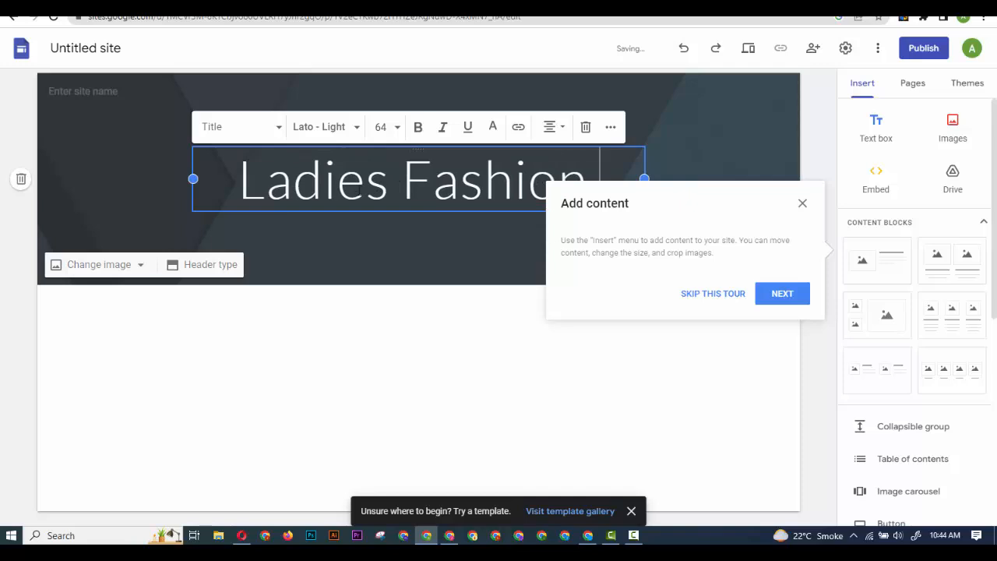
pyautogui.click(370, 348)
# - Make the "Ladies Fashion" page title bold and set its font to Impact
pyautogui.doubleClick(475, 197)
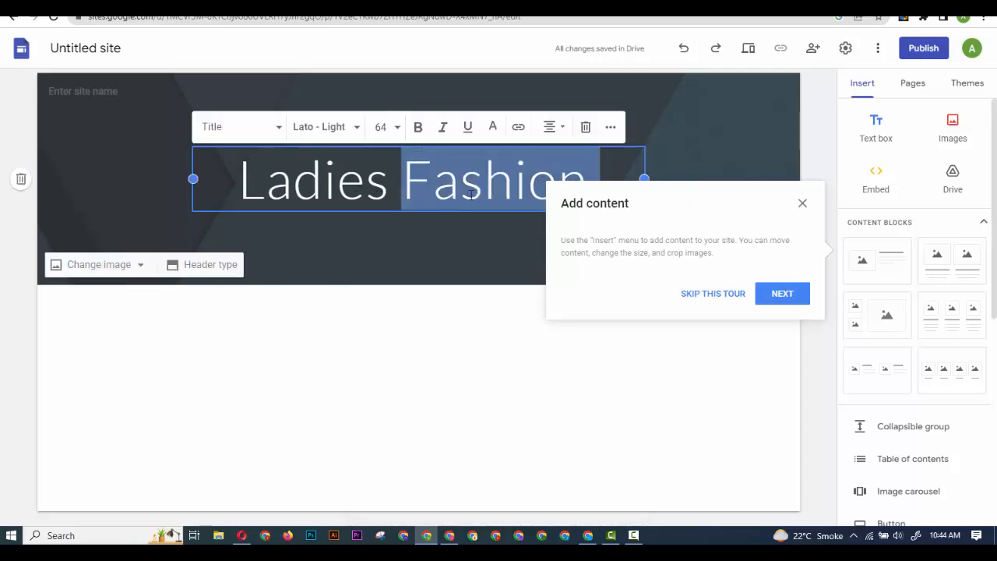
pyautogui.tripleClick(465, 193)
pyautogui.click(418, 127)
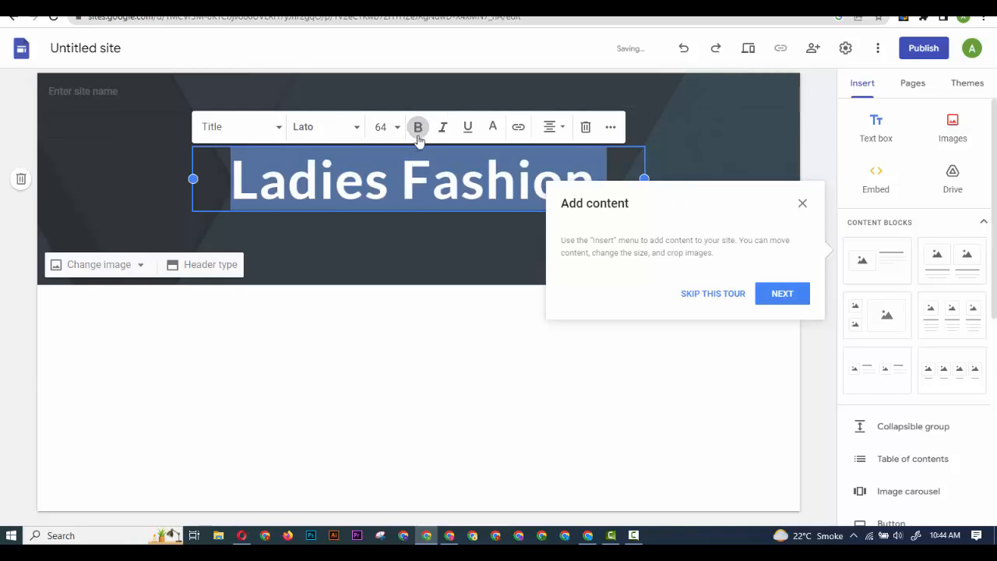
pyautogui.click(416, 262)
pyautogui.tripleClick(390, 180)
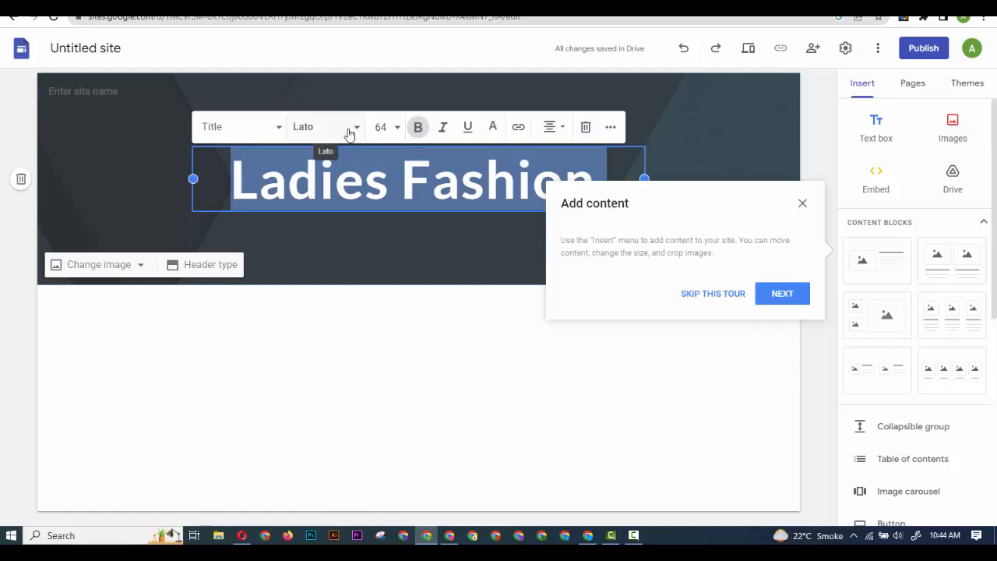
pyautogui.click(359, 128)
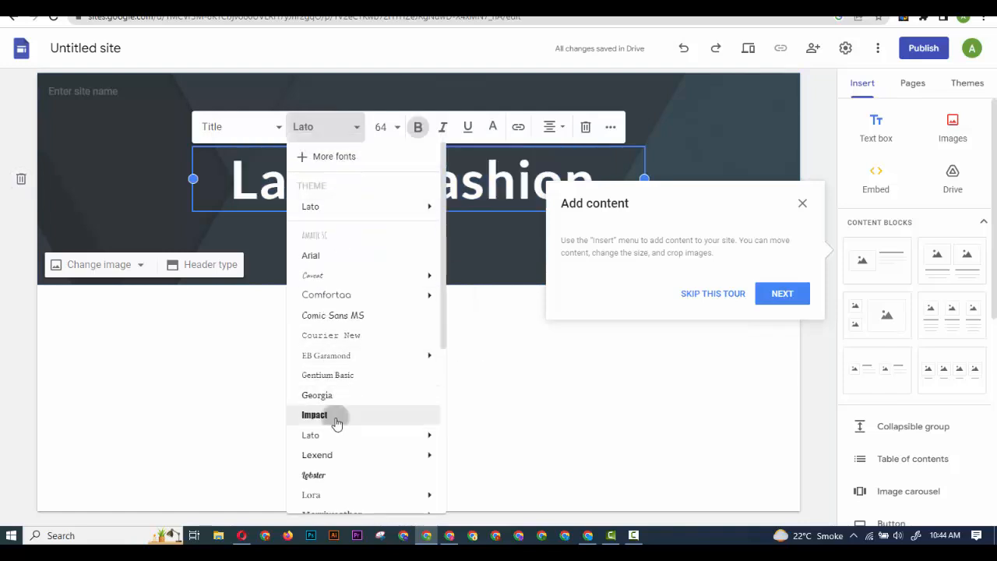
pyautogui.press('Return')
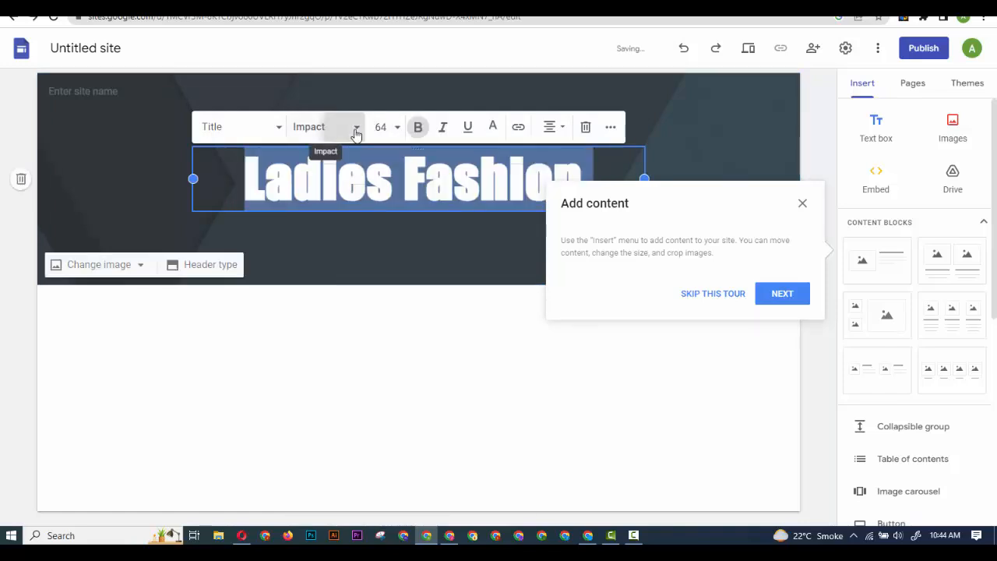
# - Browse the available fonts and try to apply Lato Black to the page title
pyautogui.click(356, 127)
pyautogui.scroll(-4, 356, 357)
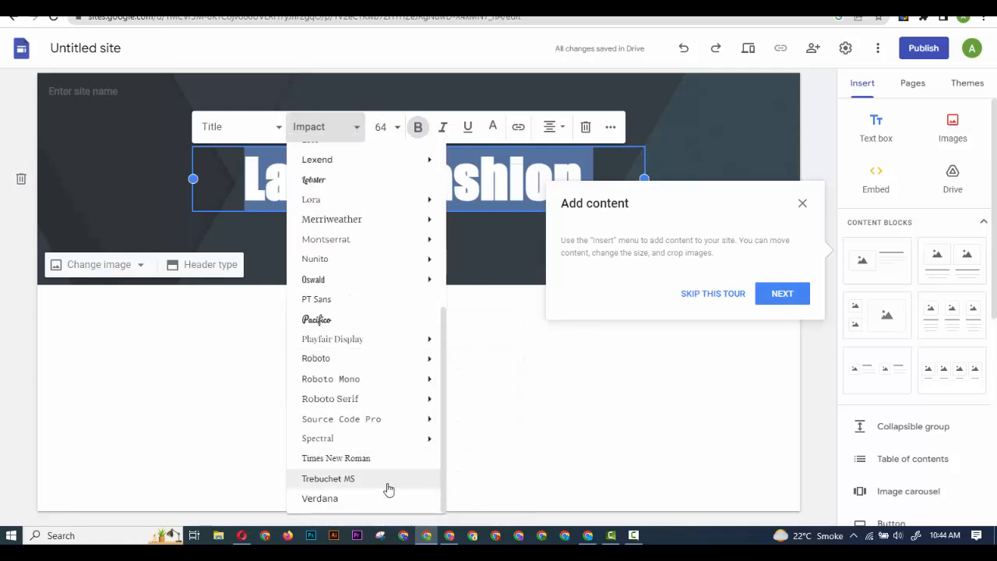
pyautogui.scroll(2, 329, 379)
pyautogui.moveTo(418, 204)
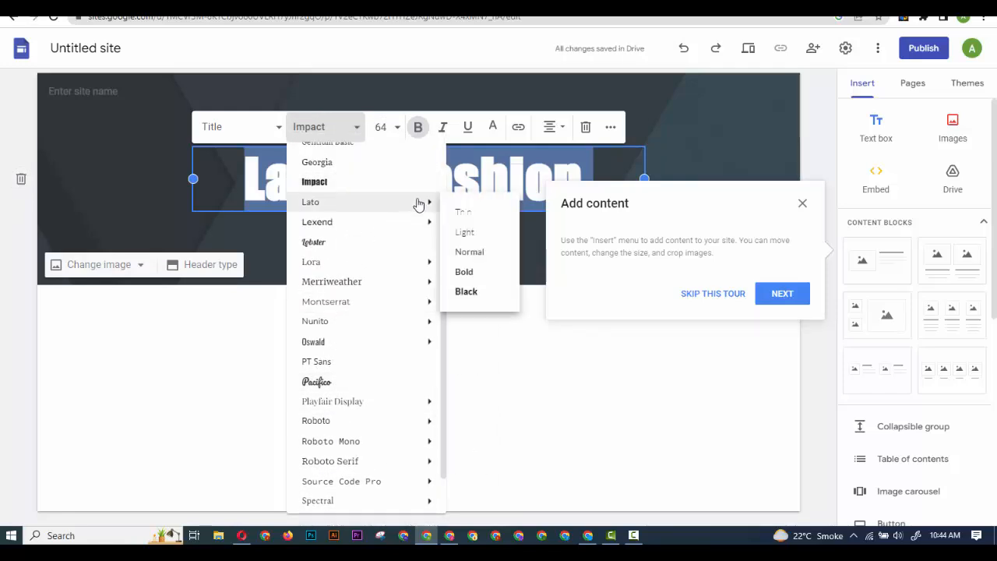
pyautogui.click(478, 289)
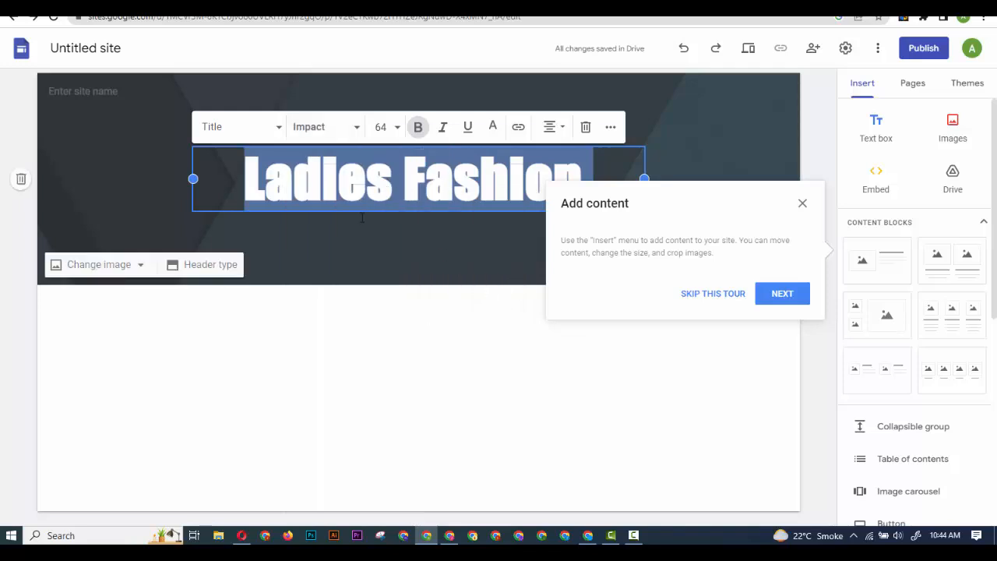
pyautogui.click(418, 274)
pyautogui.click(369, 181)
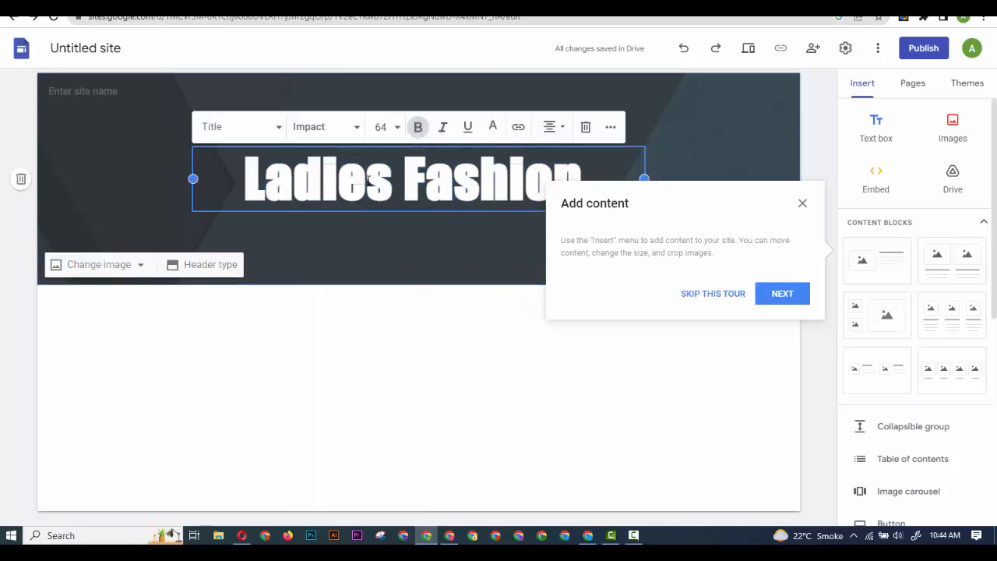
# - Try the Heading style on the whole page title and switch the text back to the Title style
pyautogui.tripleClick(341, 185)
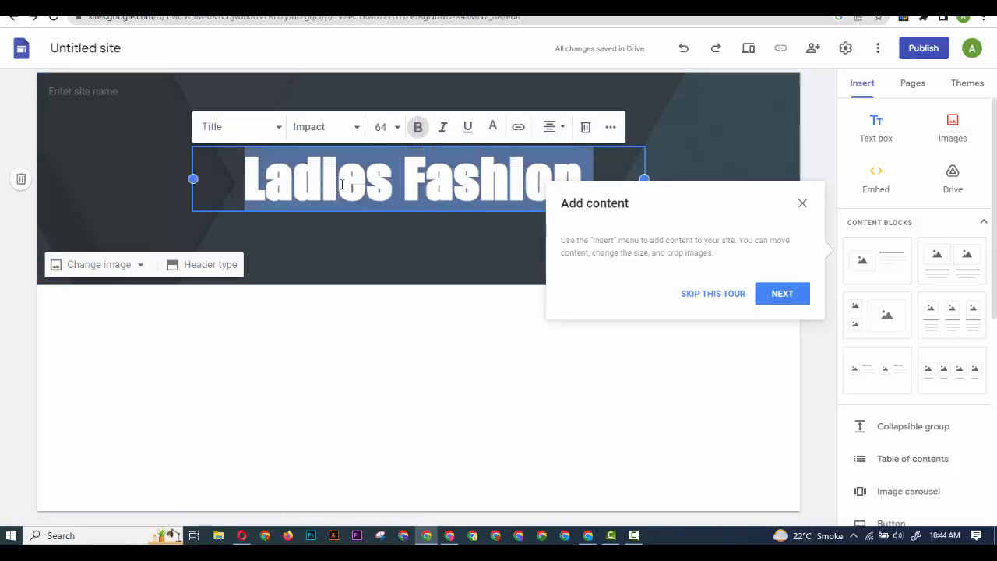
pyautogui.click(278, 136)
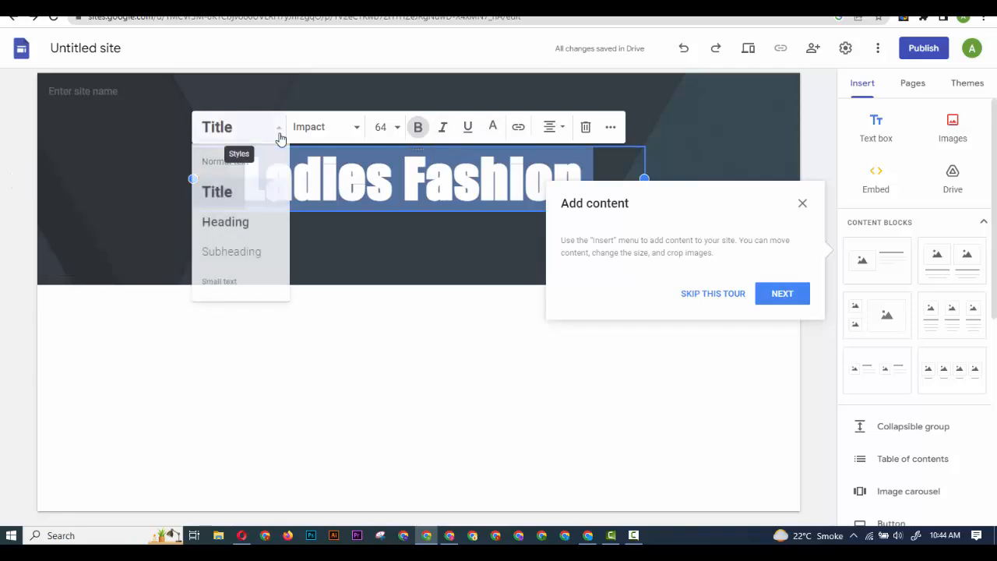
pyautogui.click(242, 224)
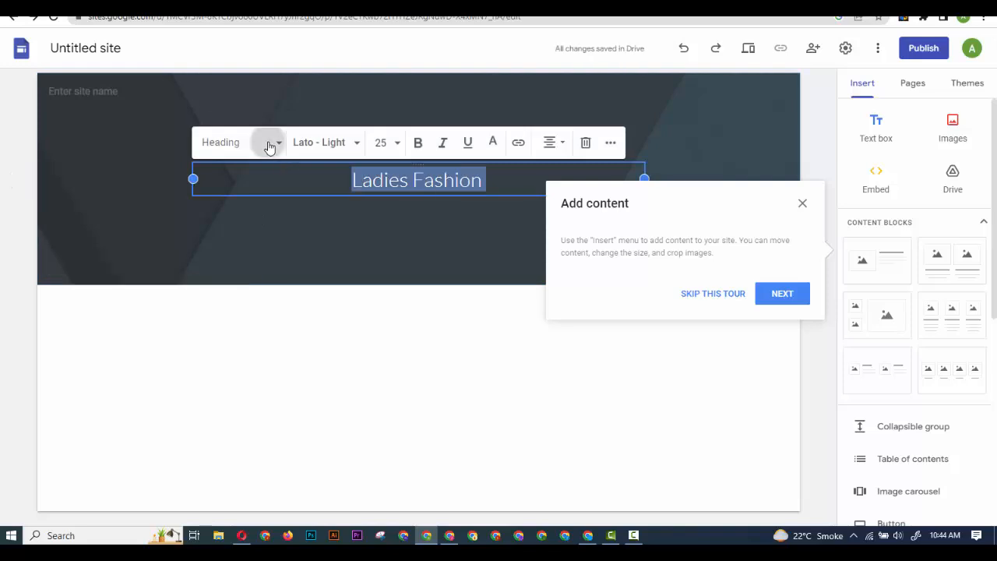
pyautogui.click(269, 145)
pyautogui.click(234, 207)
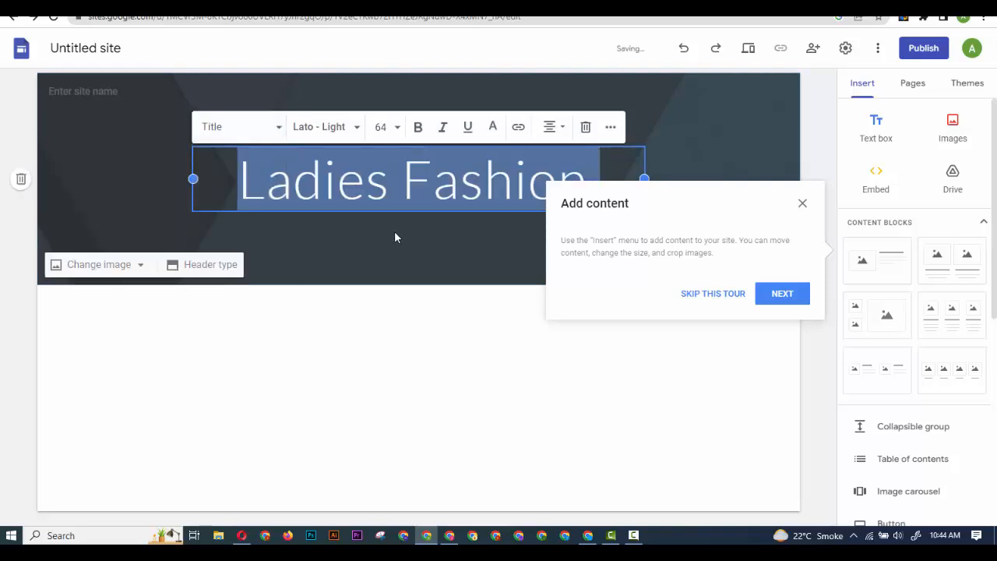
# - Set the page title's font to Impact and its size to 30
pyautogui.click(355, 127)
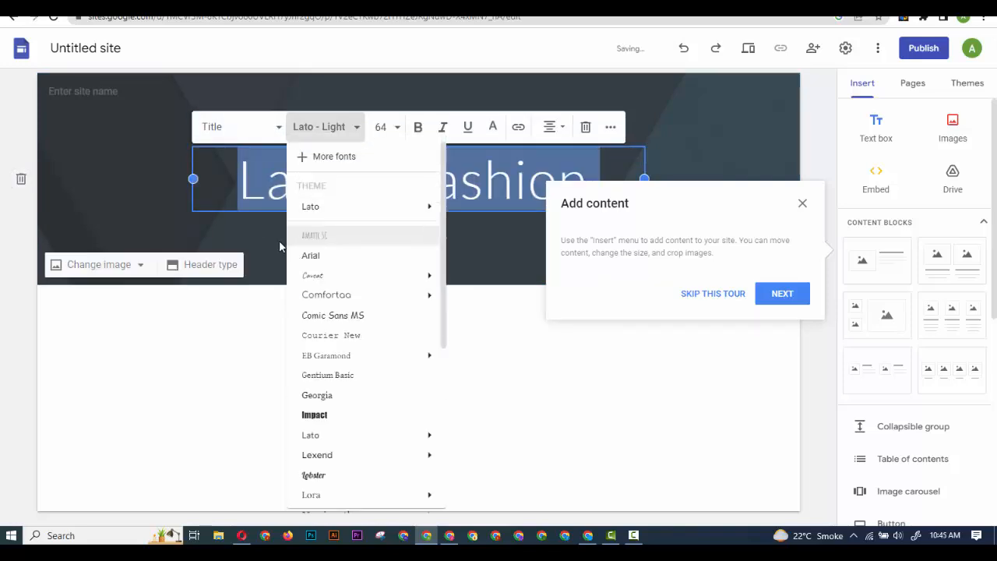
pyautogui.click(366, 415)
pyautogui.click(382, 127)
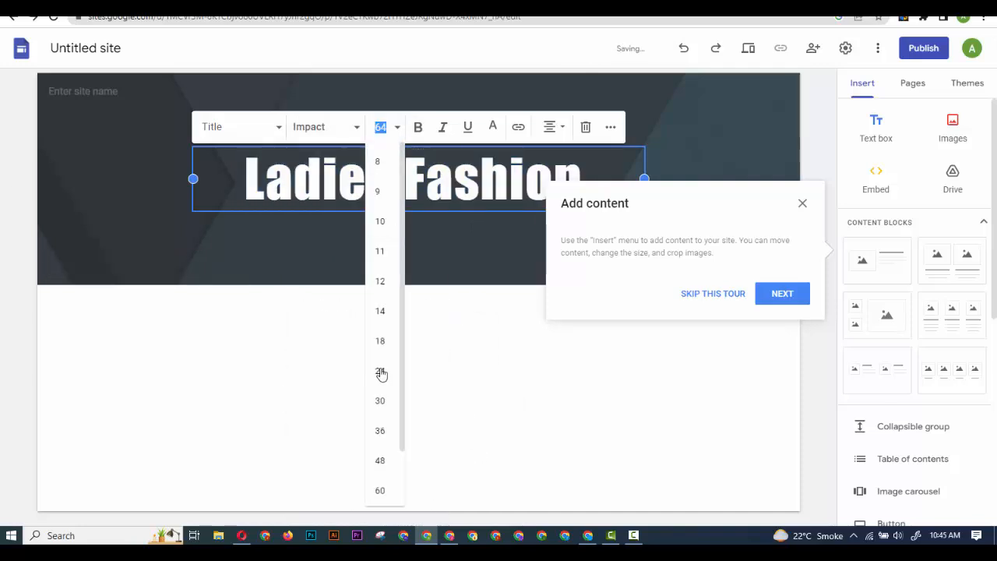
pyautogui.click(381, 403)
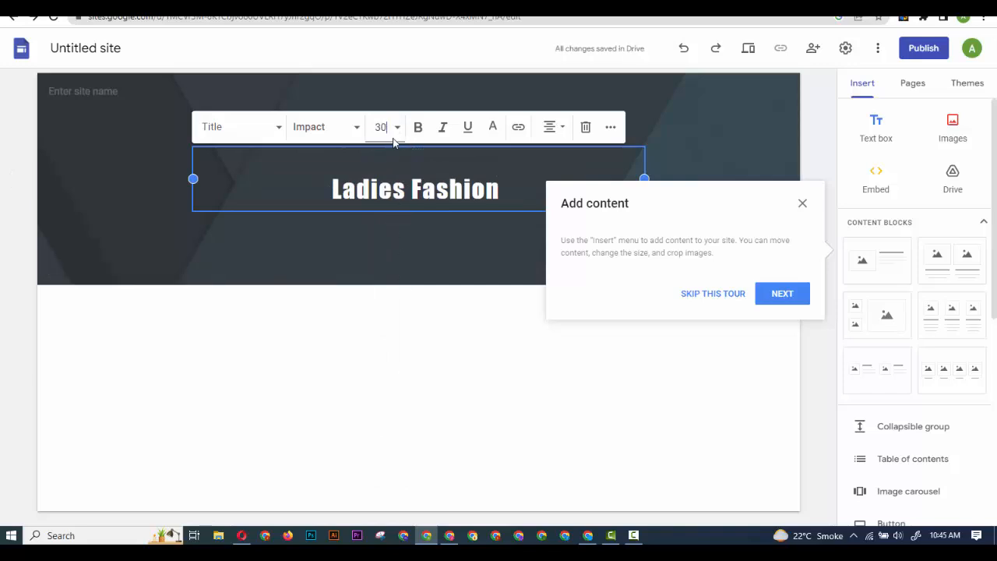
# - Set the page title's font size to 100
pyautogui.click(381, 127)
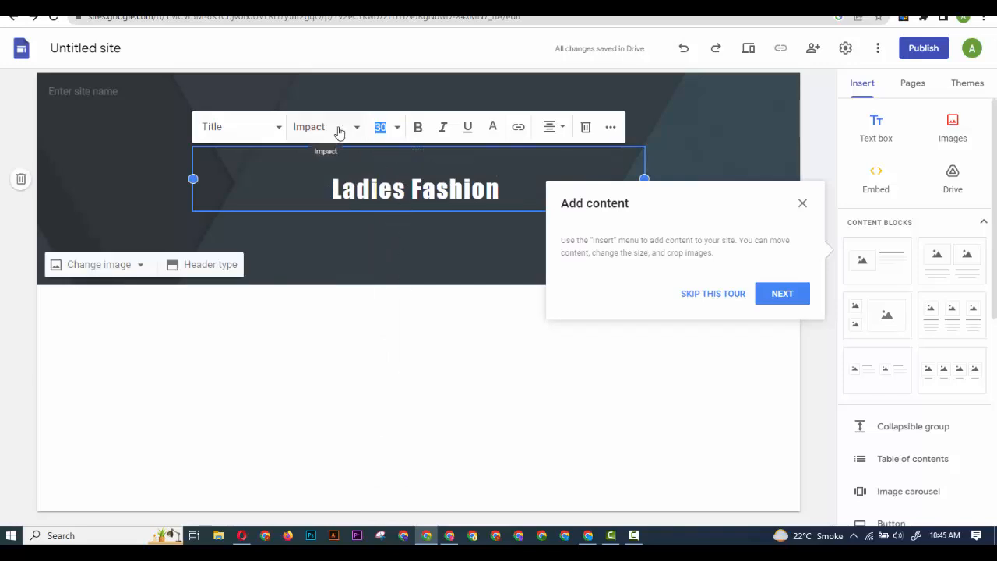
pyautogui.write('1')
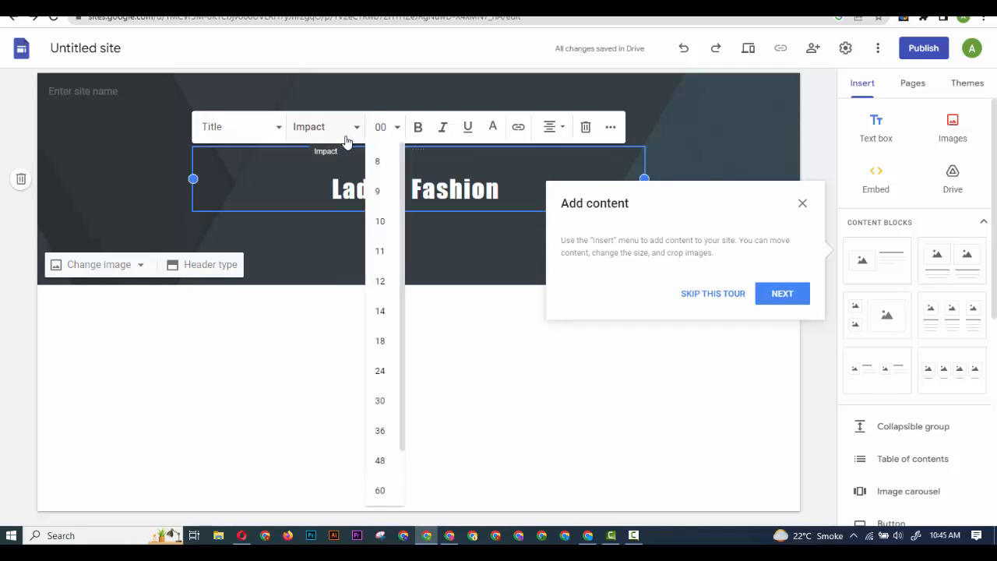
pyautogui.click(378, 128)
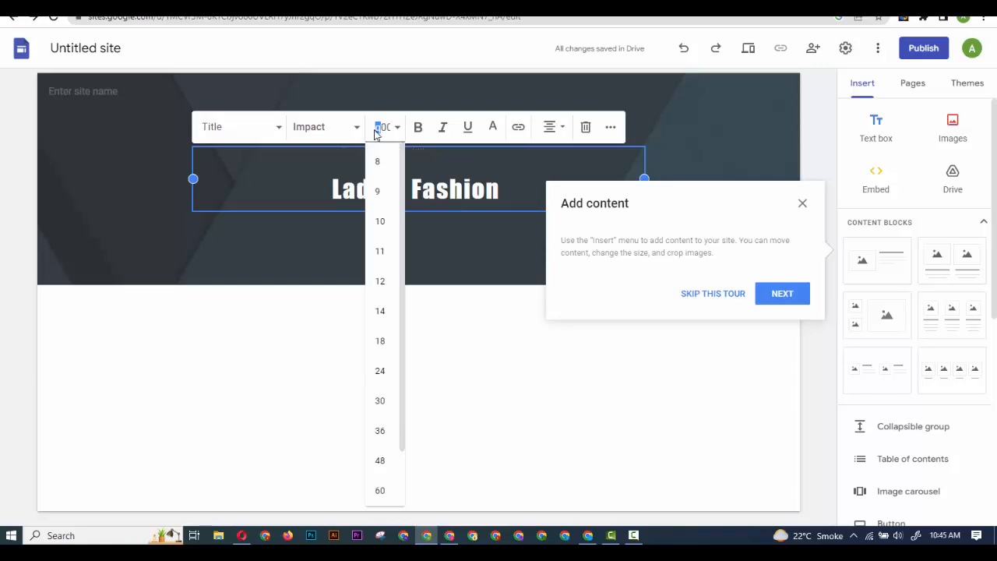
pyautogui.press('Return')
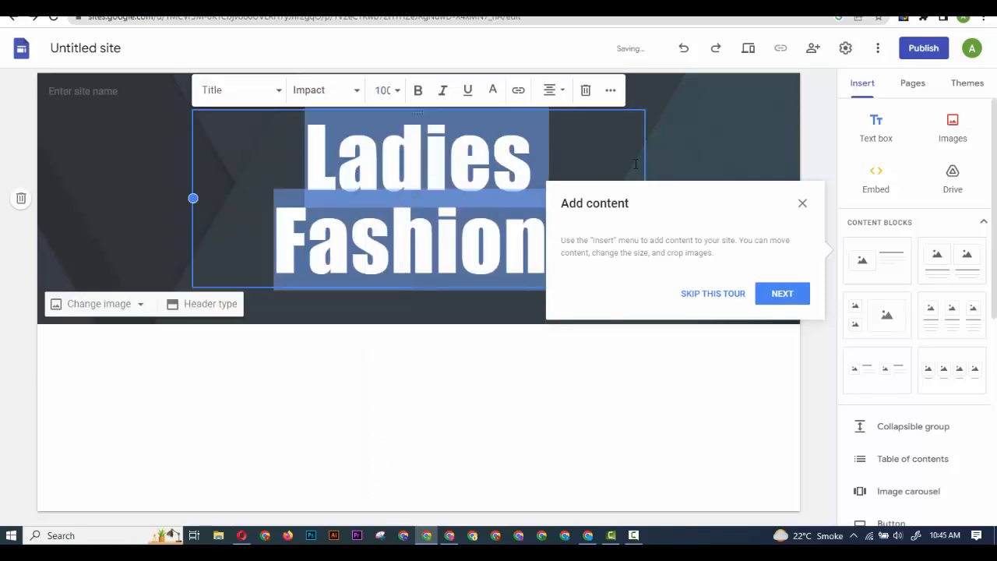
# - Skip the introductory tour and widen the title's text box so that "Ladies Fashion" fits on one line
pyautogui.click(713, 294)
pyautogui.moveTo(644, 198); pyautogui.dragTo(763, 195)
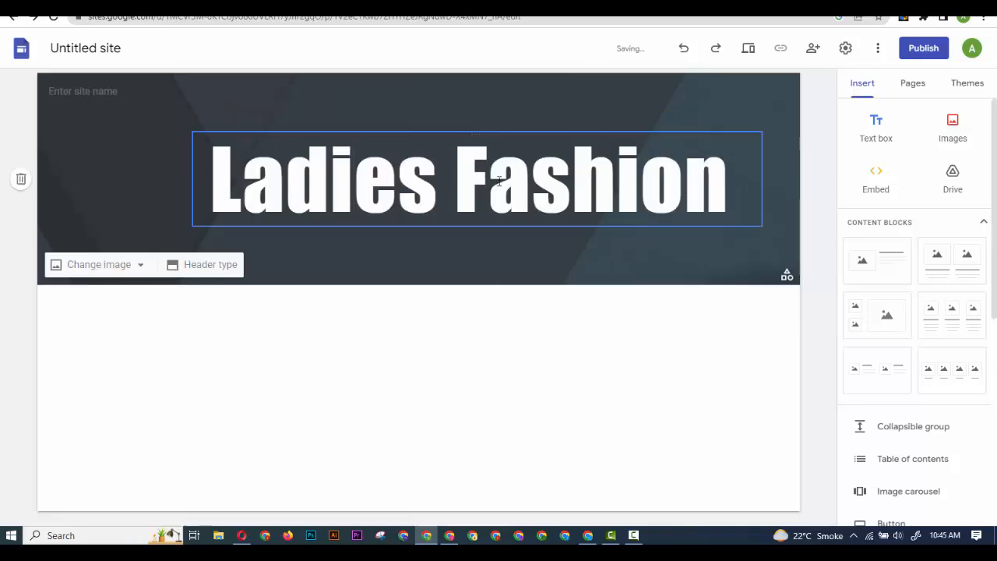
pyautogui.moveTo(437, 193); pyautogui.dragTo(357, 191)
pyautogui.click(502, 289)
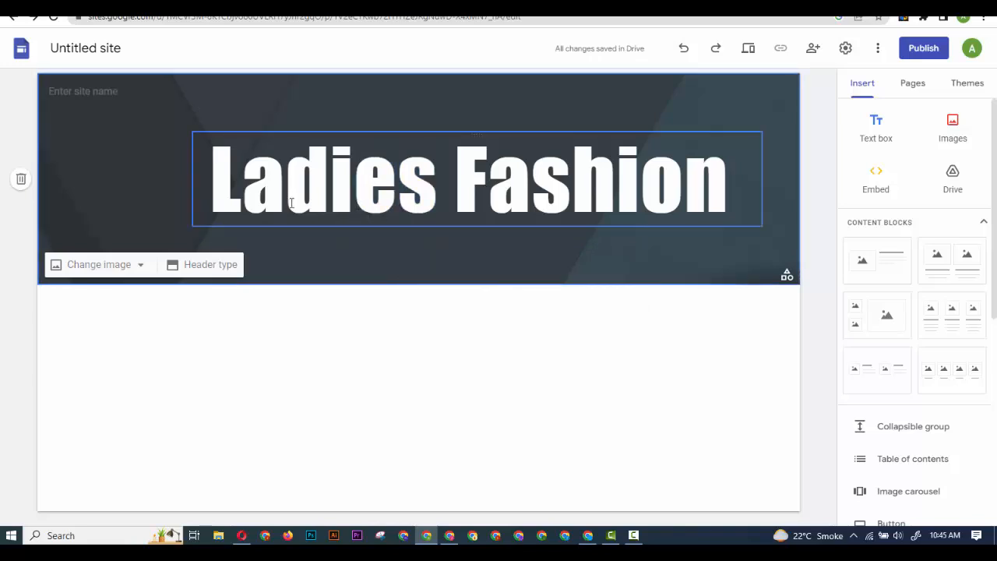
# - Open the link settings for the page title and copy the YouTube channel's address from the other browser window
pyautogui.click(392, 196)
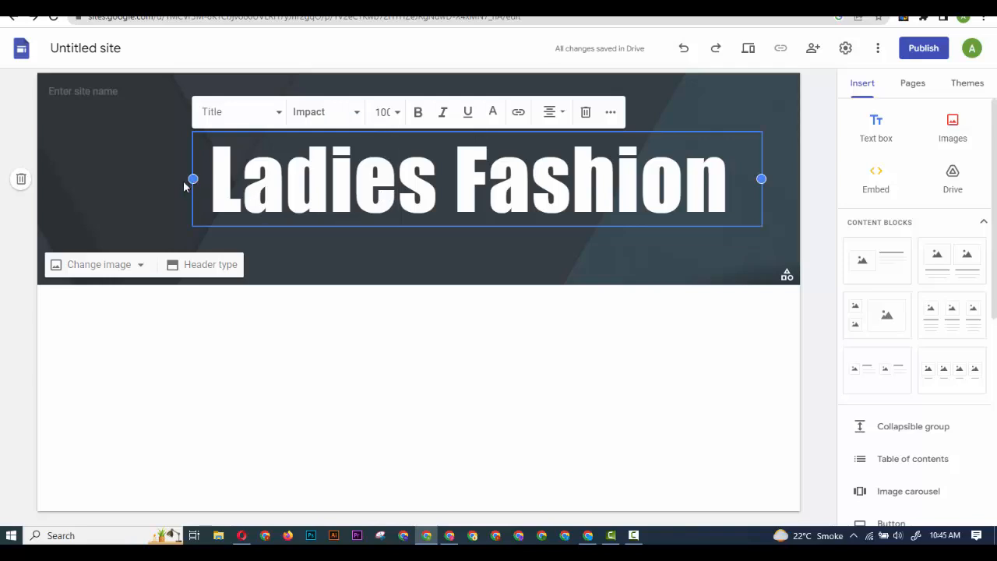
pyautogui.click(519, 114)
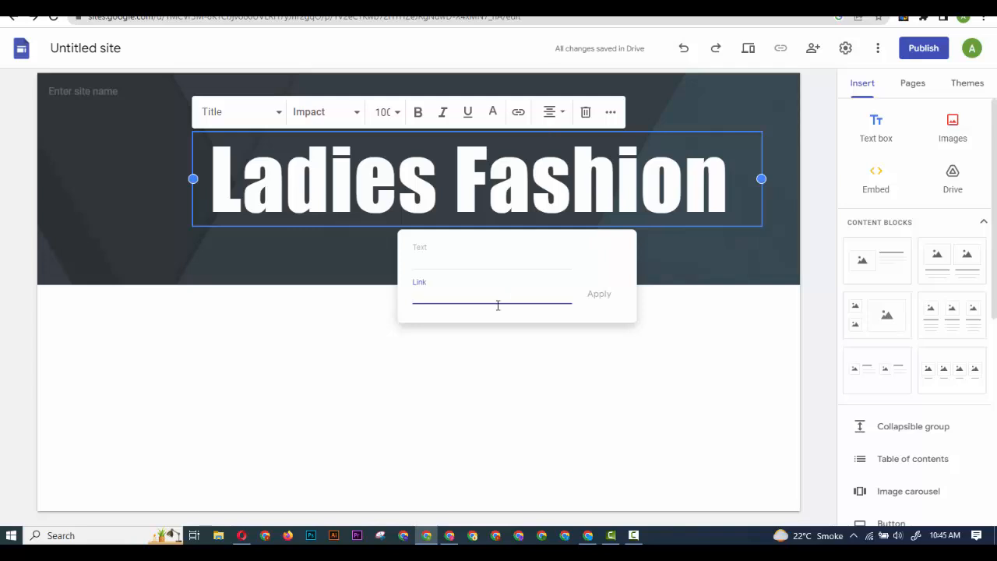
pyautogui.click(241, 535)
pyautogui.click(259, 20)
pyautogui.moveTo(263, 17); pyautogui.dragTo(119, 16)
pyautogui.hotkey('ctrl', 'c')
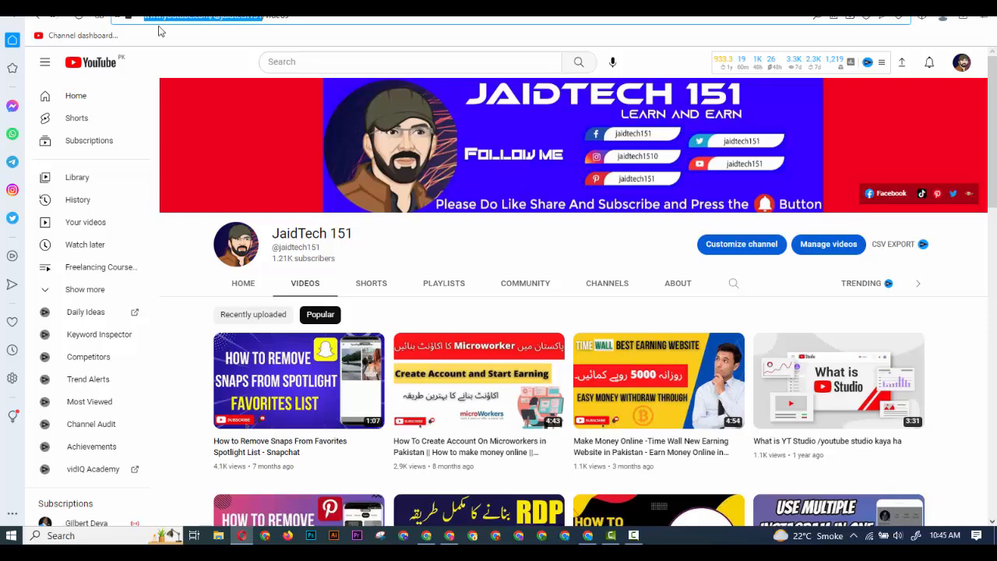
# - Return to the site editor, enter the copied YouTube channel URL as the link in the page title, and apply it
pyautogui.click(450, 535)
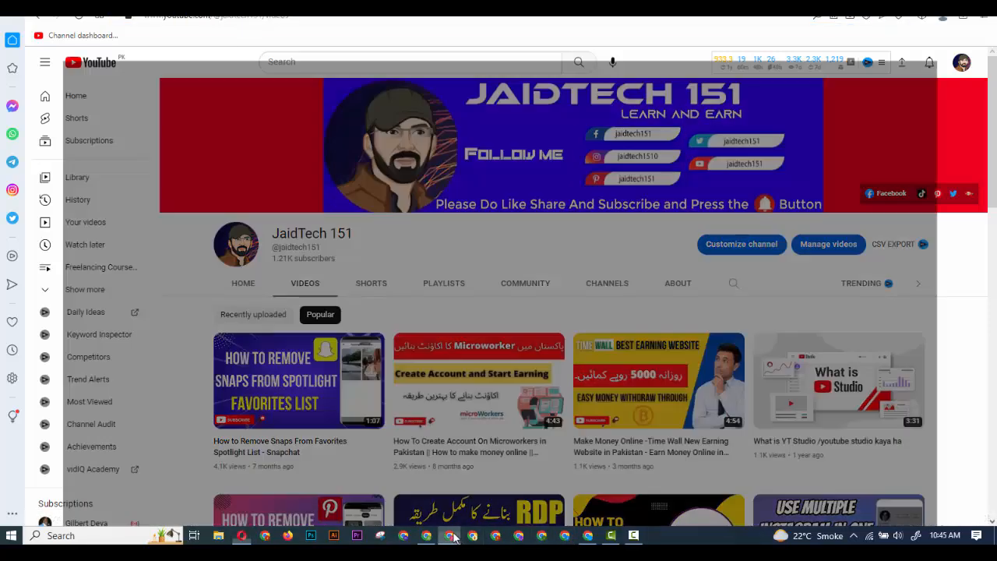
pyautogui.click(426, 535)
pyautogui.hotkey('ctrl', 'v')
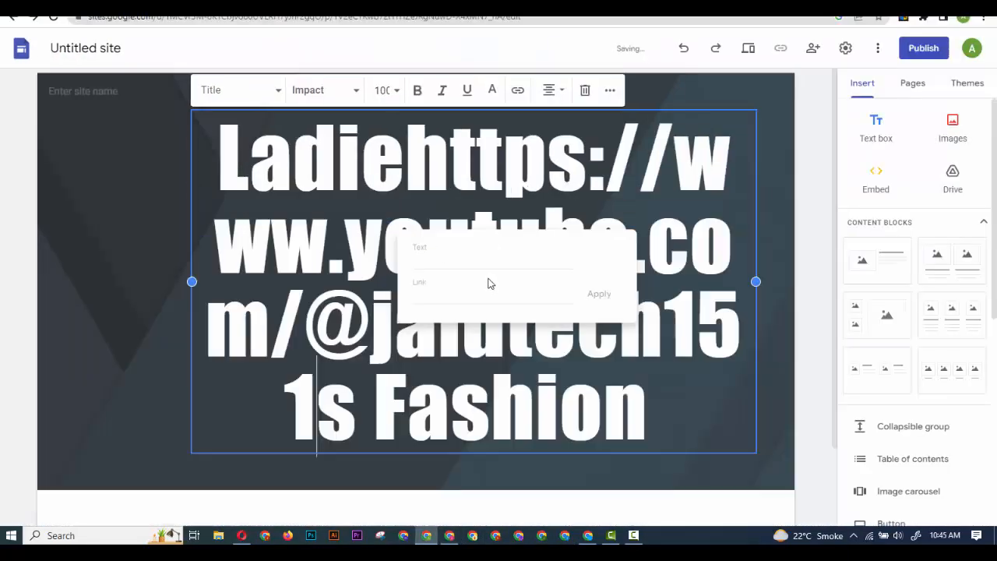
pyautogui.click(483, 262)
pyautogui.click(470, 298)
pyautogui.hotkey('ctrl', 'v')
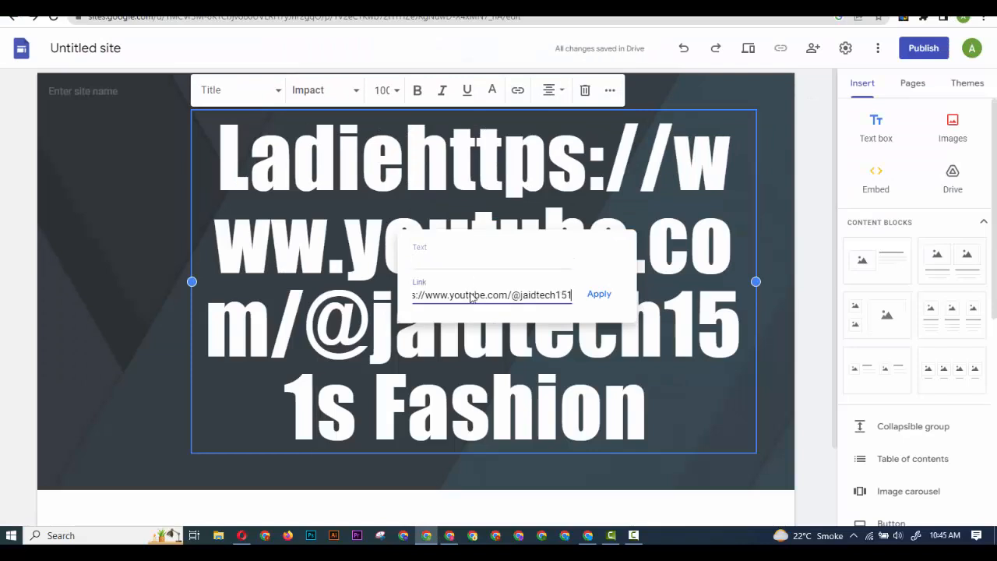
pyautogui.click(597, 295)
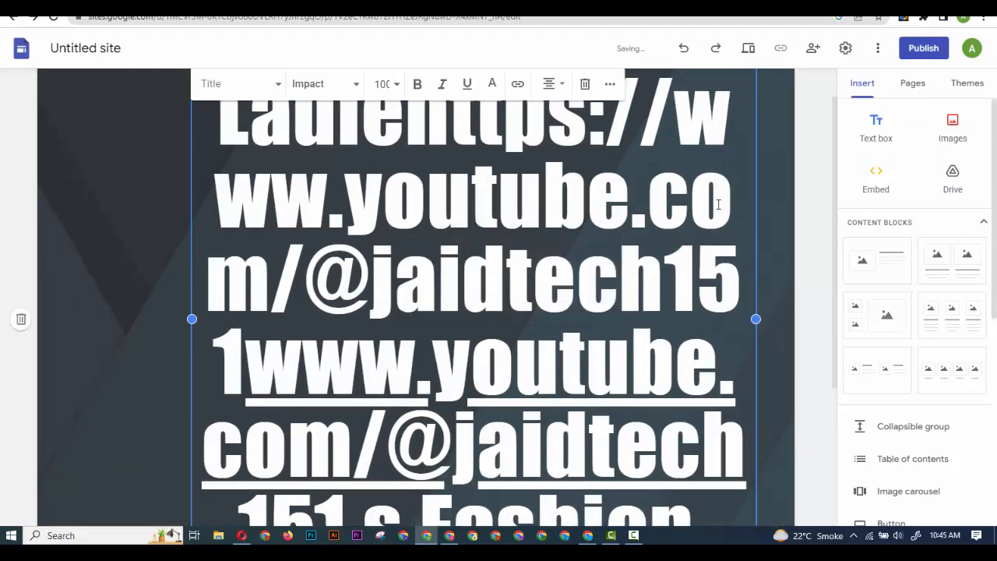
# - Undo the pasted URL and link insertion in the page title
pyautogui.hotkey('ctrl', 'z')
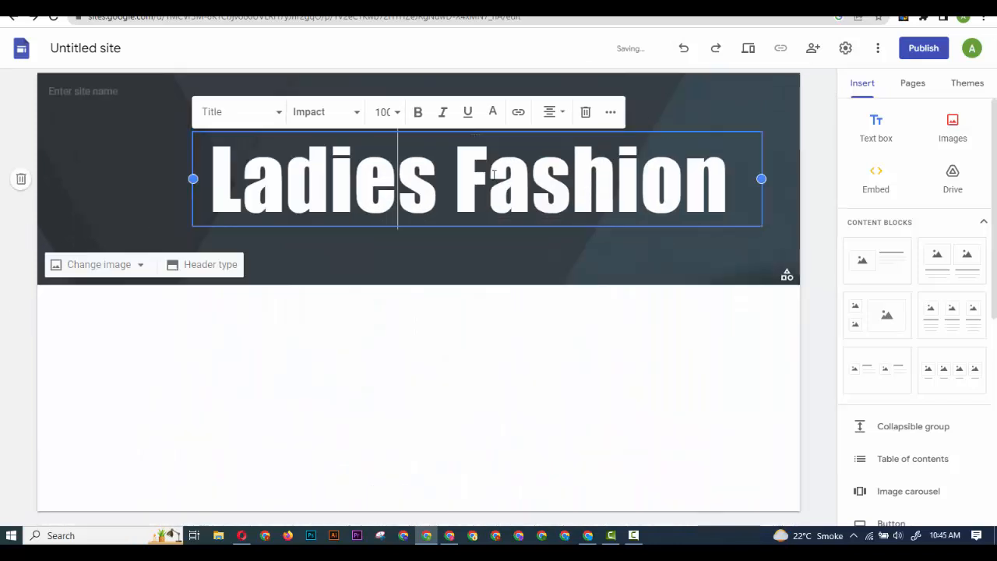
pyautogui.rightClick(588, 182)
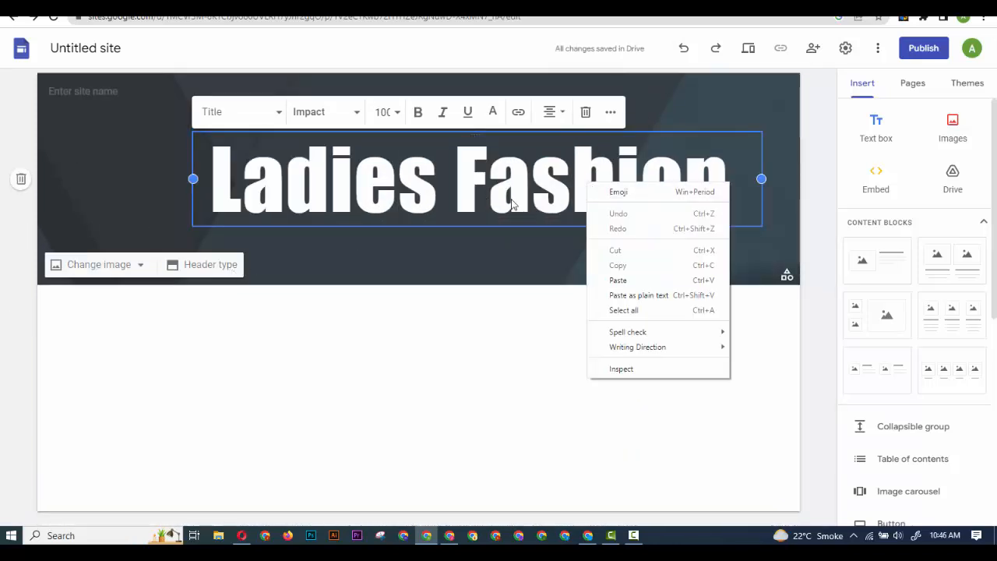
# - Insert a link to the YouTube channel with the display text "YT" inside the page title
pyautogui.click(387, 169)
pyautogui.hotkey('ctrl', 'k')
pyautogui.write('https://www.youtube.com/@jaidtech105')
pyautogui.click(442, 260)
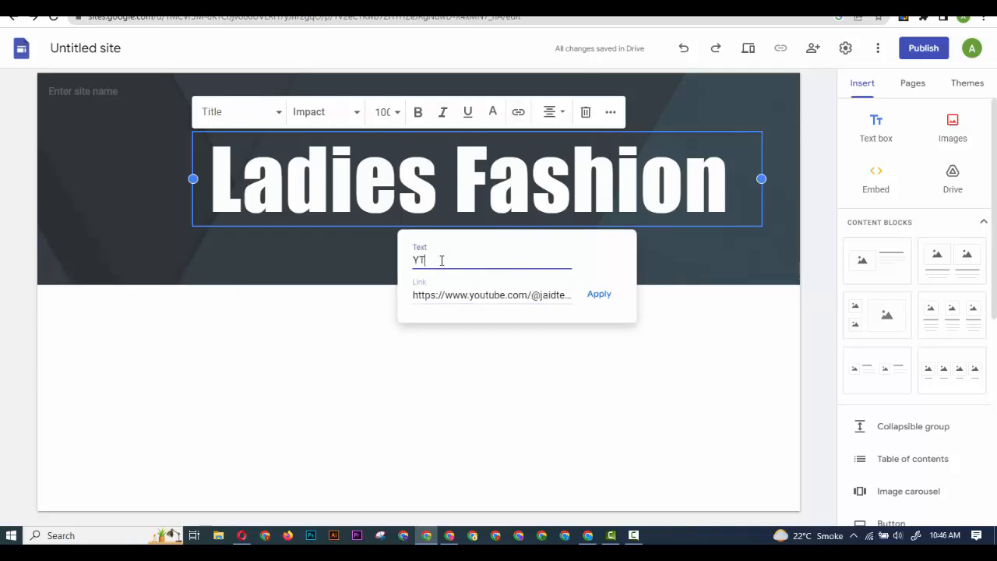
pyautogui.click(599, 296)
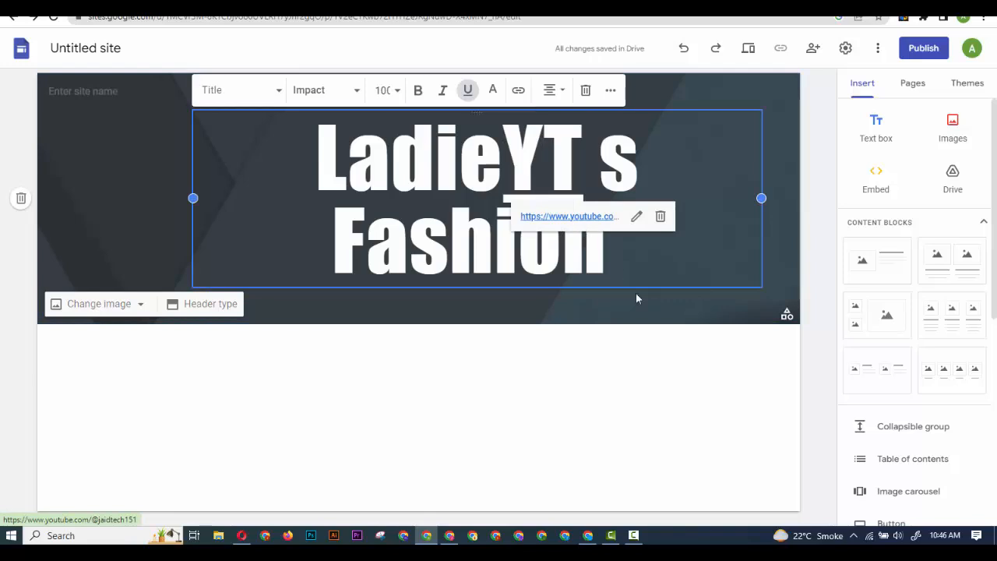
# - Delete the "YT" link text and the leftover space from the page title so it reads "Ladies Fashion"
pyautogui.moveTo(584, 156)
pyautogui.mouseDown()
pyautogui.moveTo(481, 158)
pyautogui.moveTo(575, 167)
pyautogui.mouseUp()
pyautogui.click(533, 164)
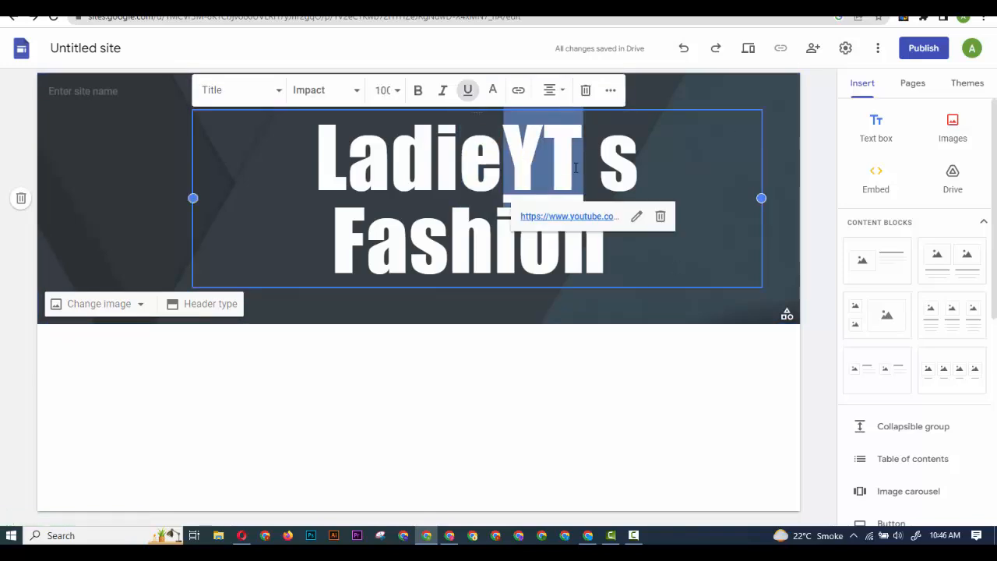
pyautogui.press('BackSpace')
pyautogui.click(612, 268)
pyautogui.click(419, 176)
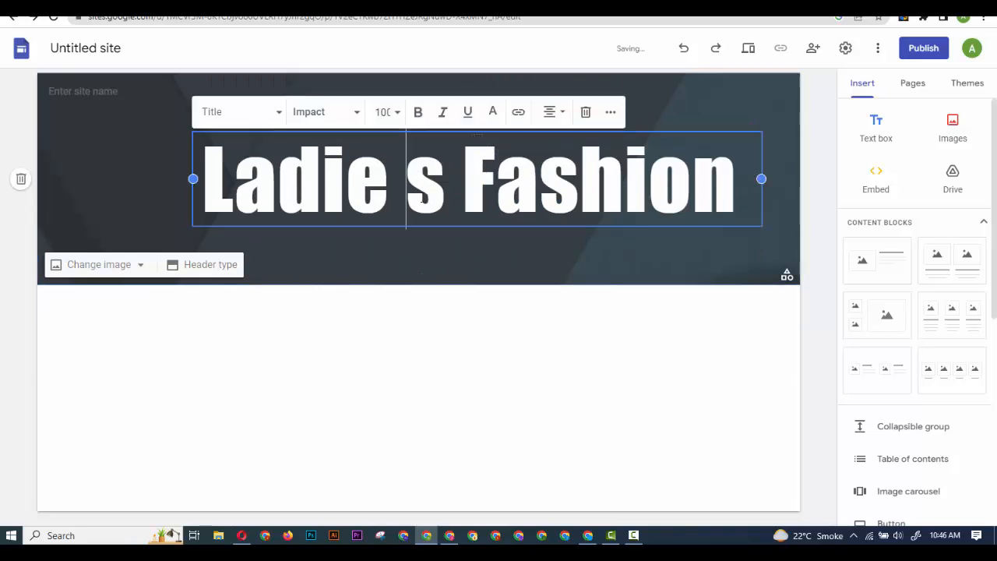
pyautogui.press('BackSpace')
pyautogui.click(512, 265)
# - Try left and centre alignment on the "Ladies Fashion" title and set it to left-aligned
pyautogui.click(572, 167)
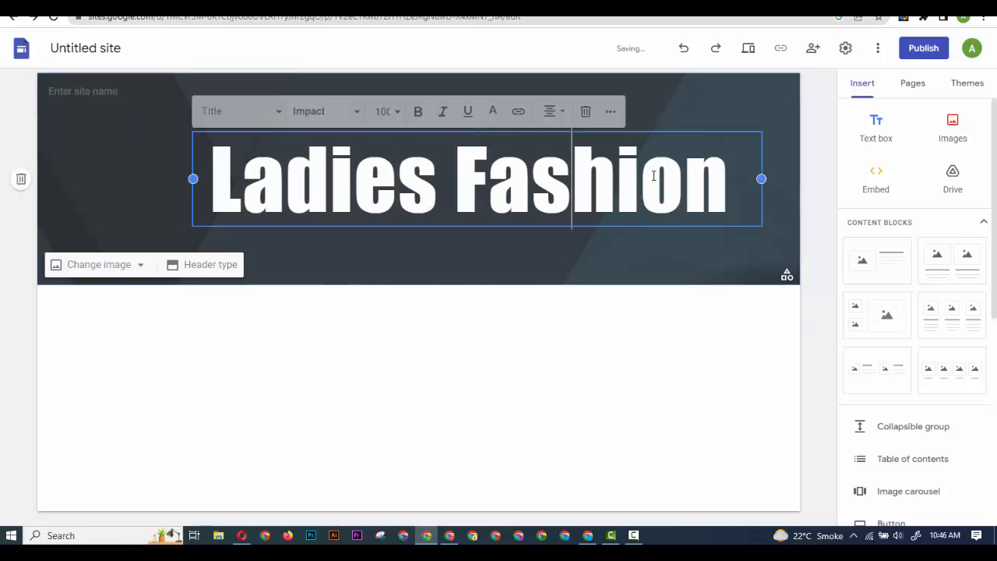
pyautogui.click(560, 115)
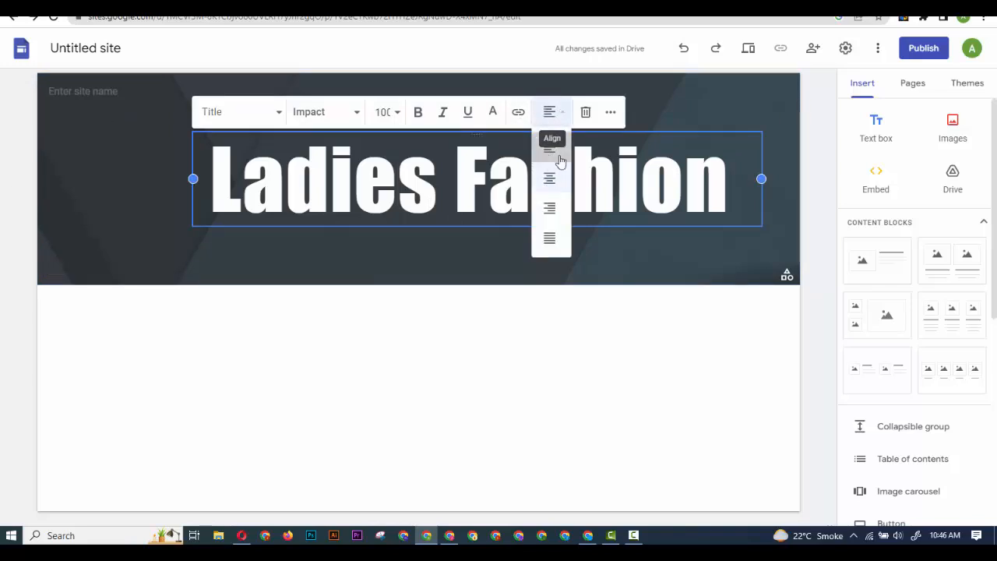
pyautogui.click(549, 152)
pyautogui.click(549, 111)
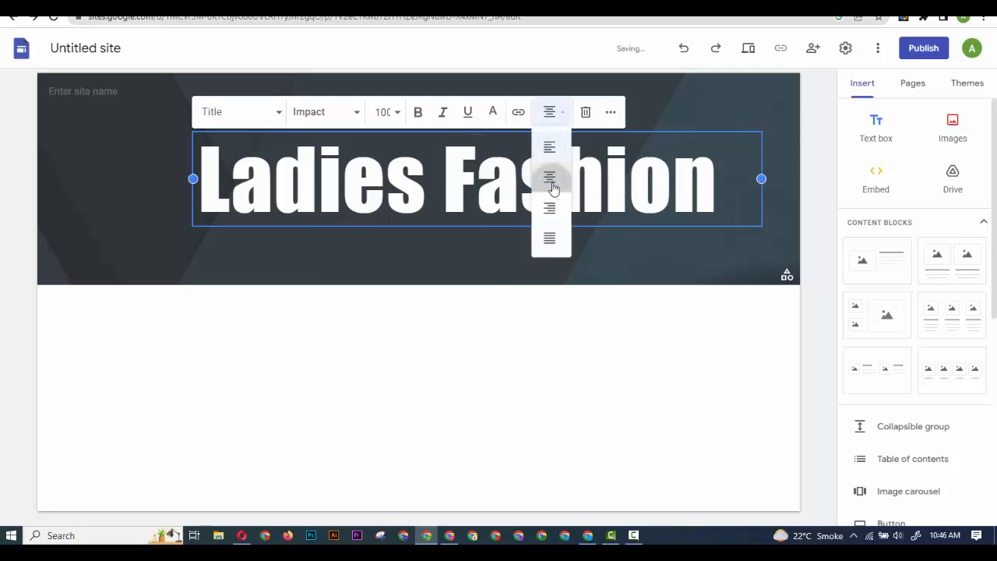
pyautogui.click(552, 187)
pyautogui.click(561, 114)
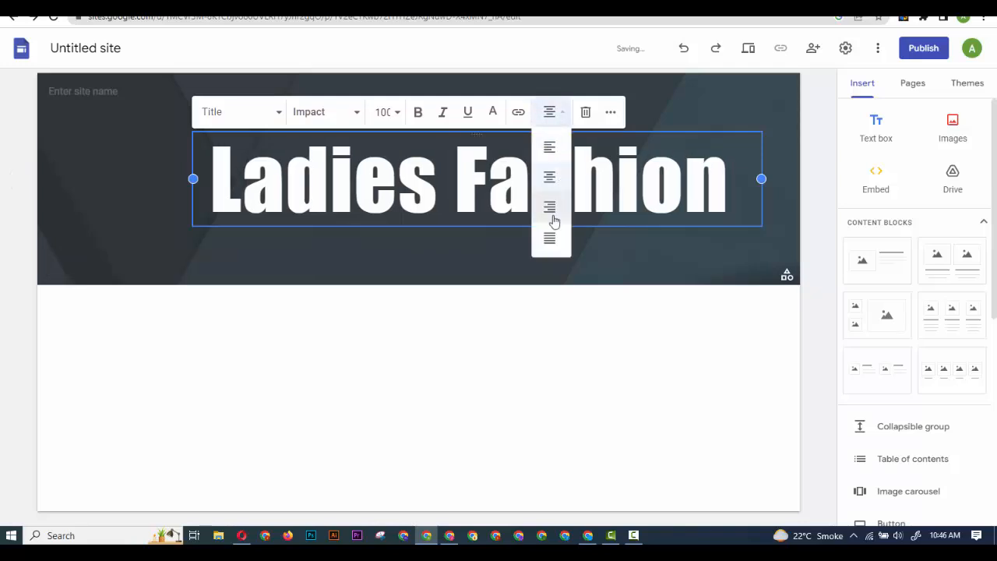
pyautogui.click(550, 150)
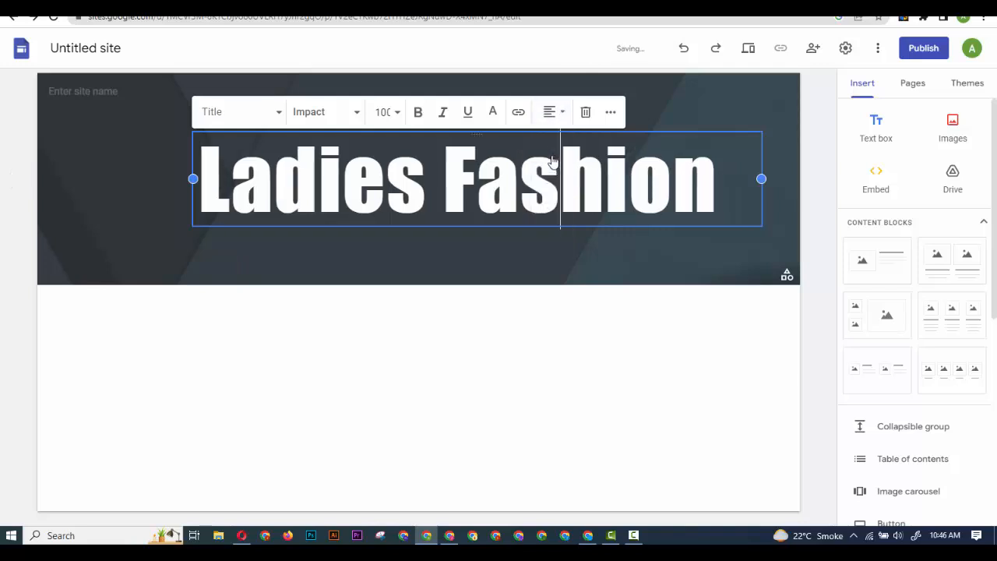
pyautogui.click(550, 276)
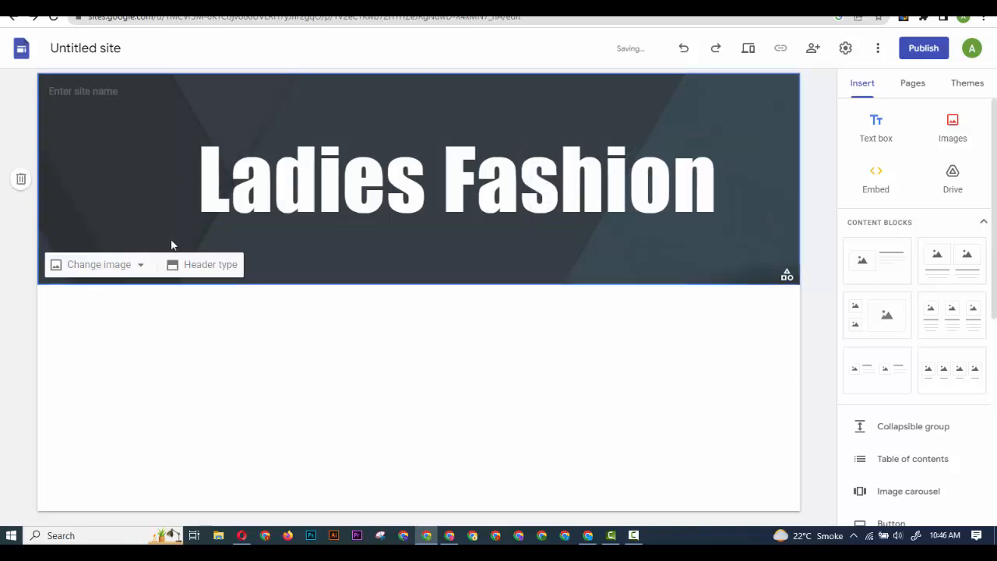
# - Upload the high-heels picture "sweater and cardigan design (2)" from Downloads as the header background image
pyautogui.click(100, 269)
pyautogui.click(87, 301)
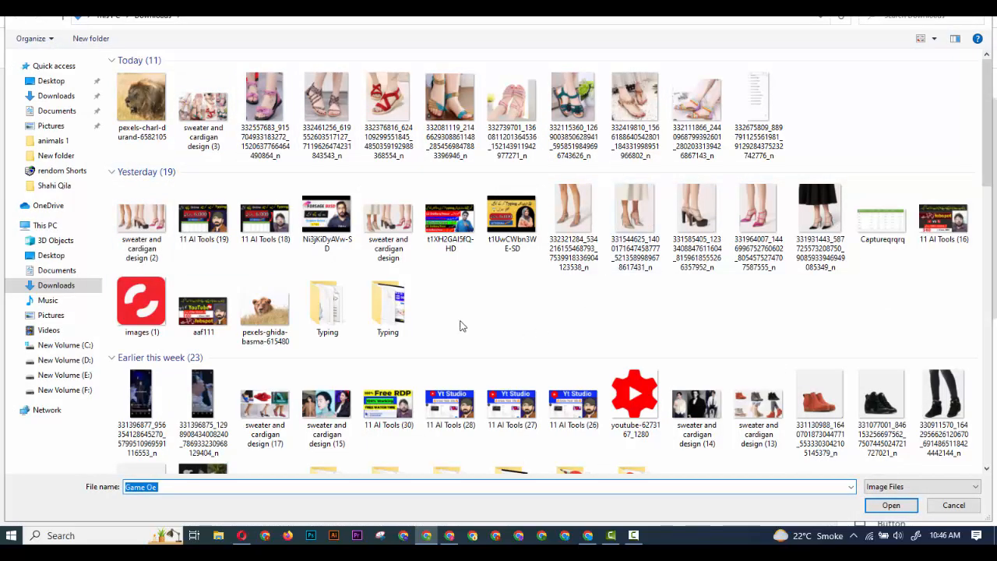
pyautogui.doubleClick(142, 222)
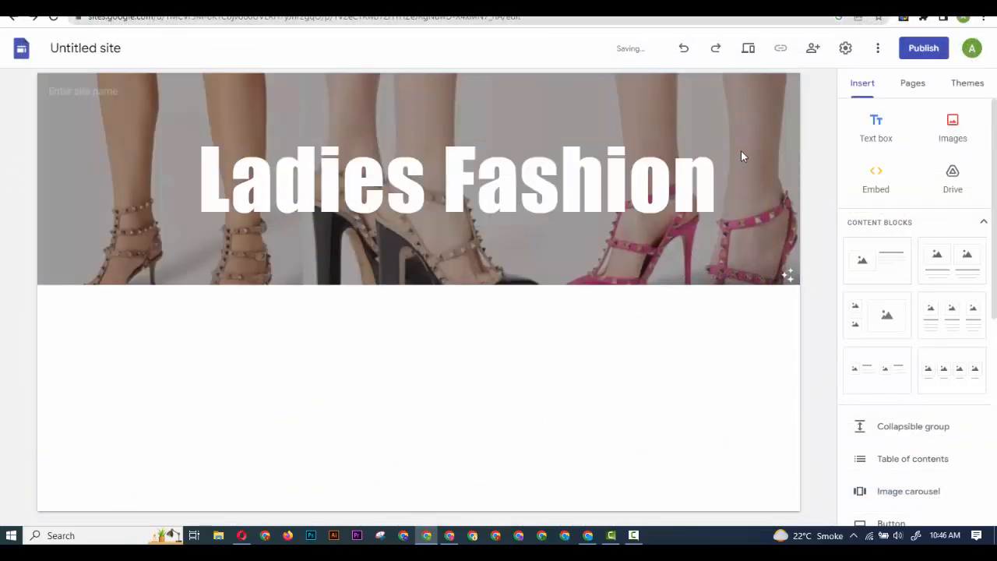
# - Change the header type to Large banner
pyautogui.click(766, 257)
pyautogui.click(273, 265)
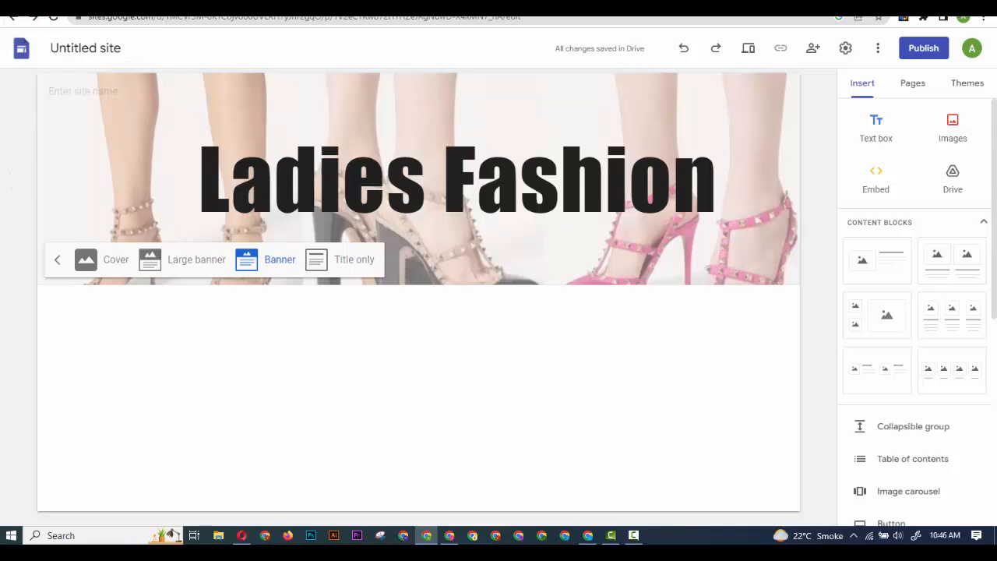
pyautogui.click(204, 265)
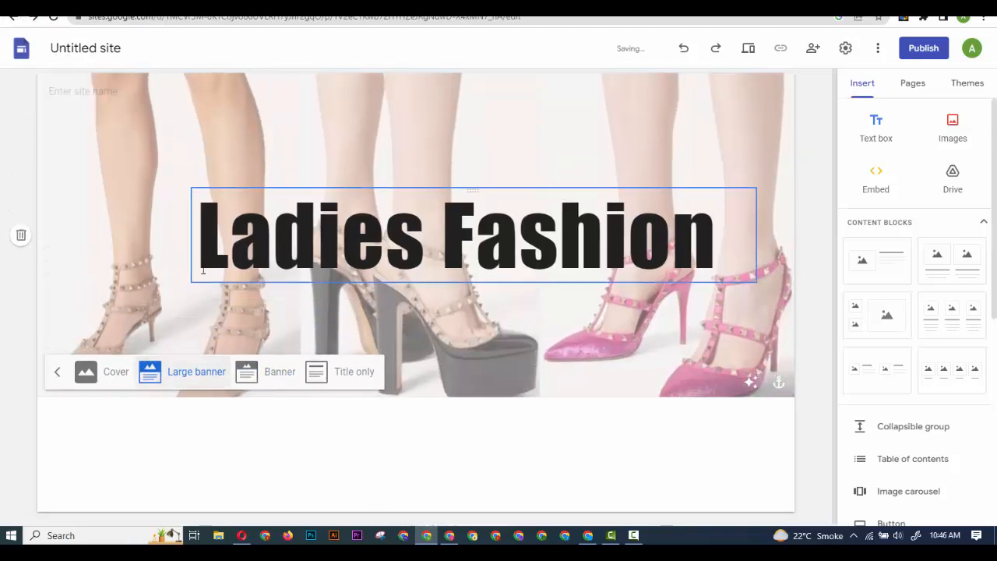
pyautogui.click(601, 396)
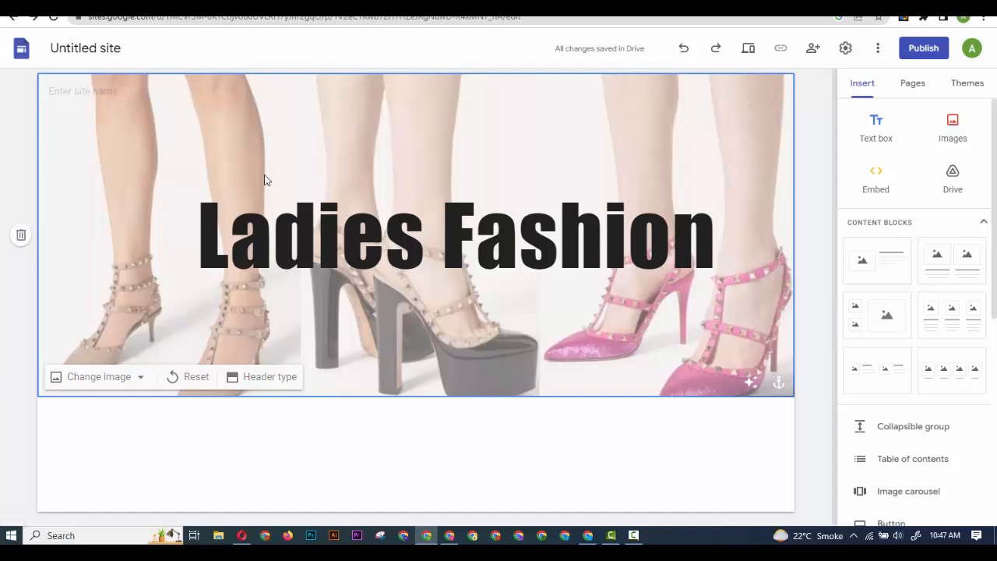
pyautogui.click(700, 494)
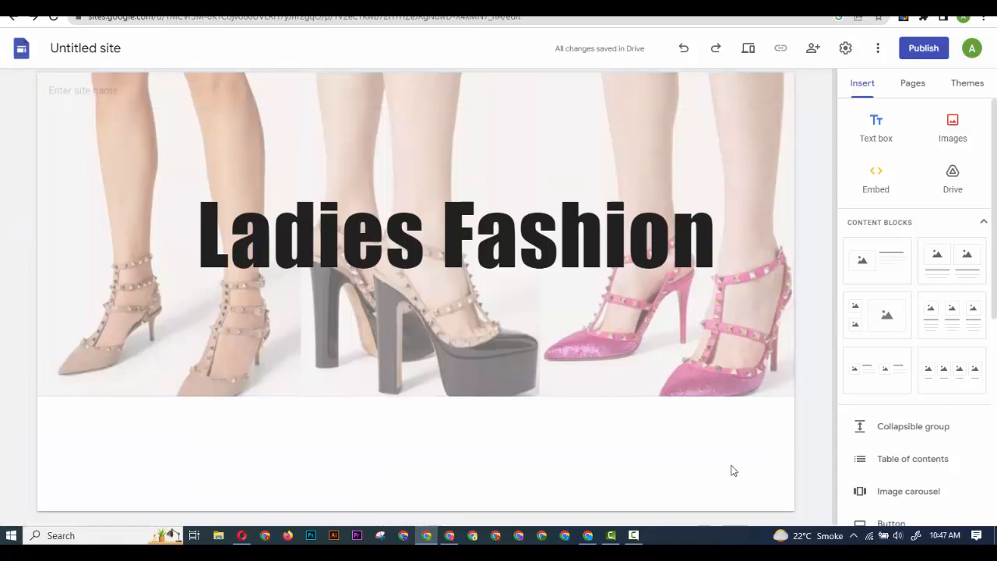
# - Add a footer containing "Contect Us :" followed by a dashed phone number placeholder
pyautogui.click(426, 511)
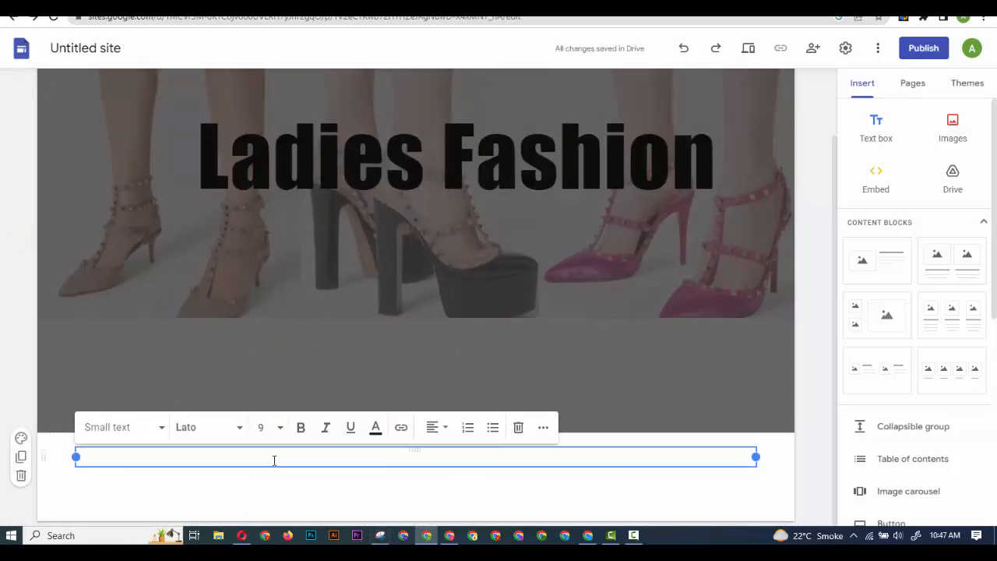
pyautogui.write('Contect Us :03--------')
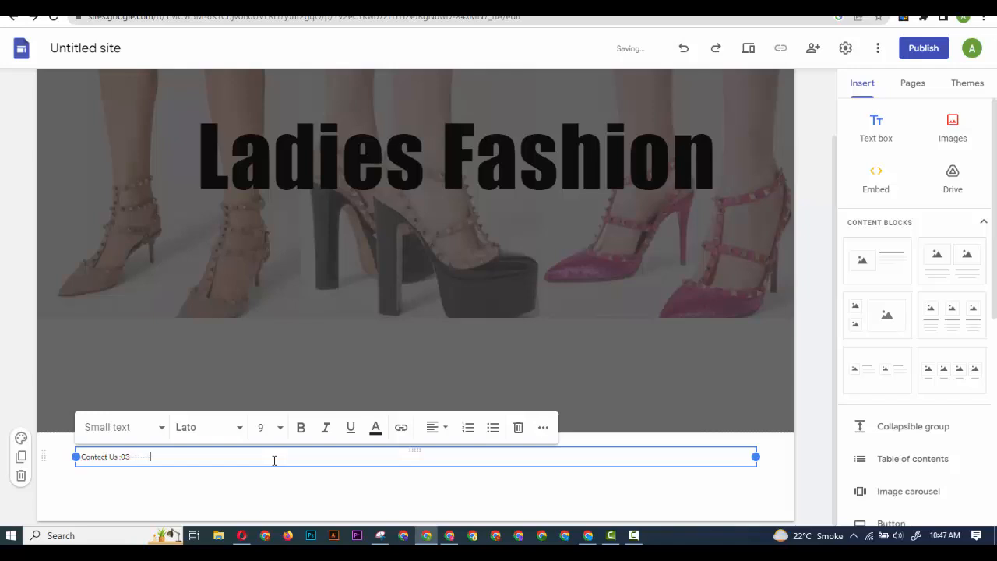
pyautogui.click(401, 487)
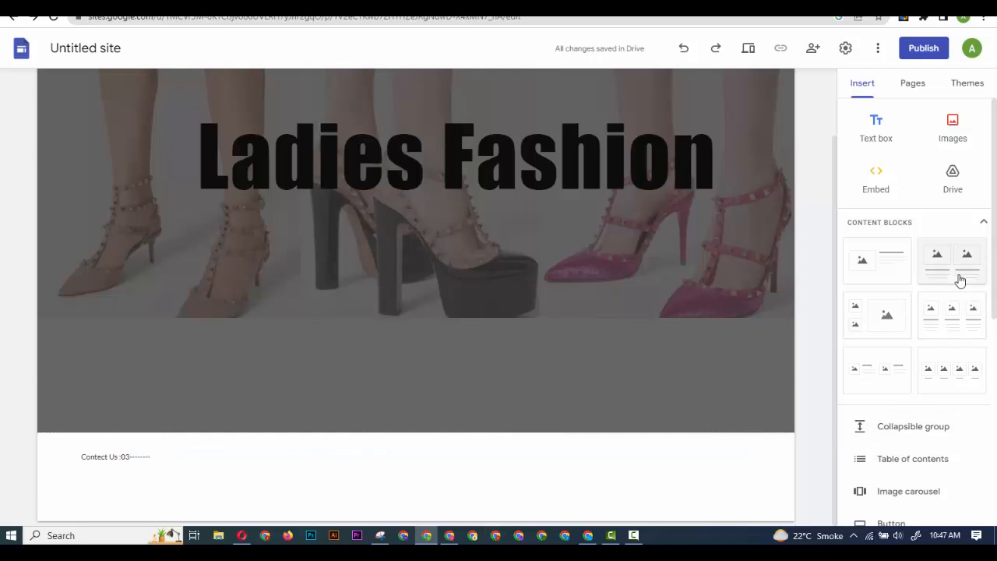
# - Insert the content block with four captioned image placeholders and move the "Contect Us" section below it
pyautogui.click(959, 372)
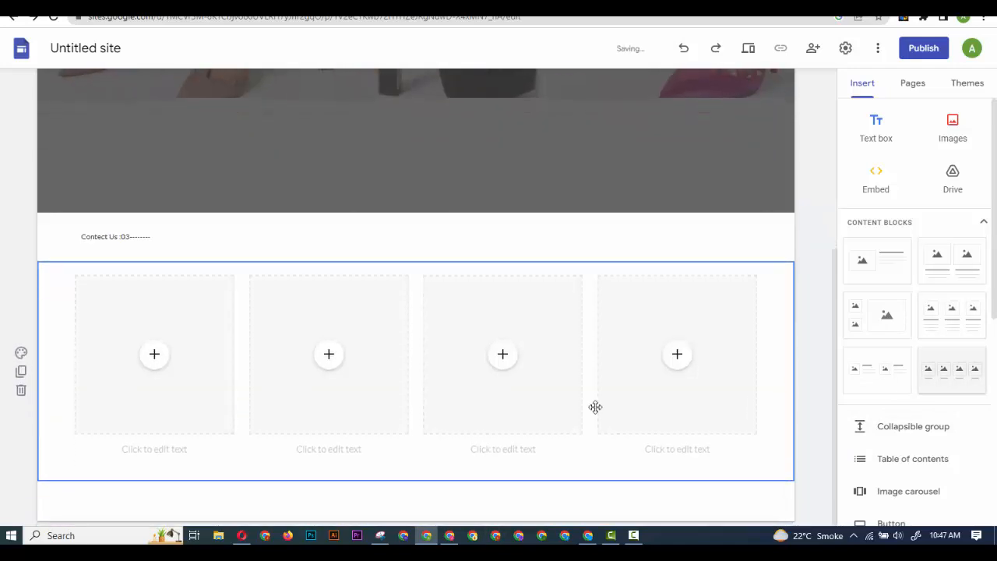
pyautogui.moveTo(155, 238); pyautogui.dragTo(60, 250)
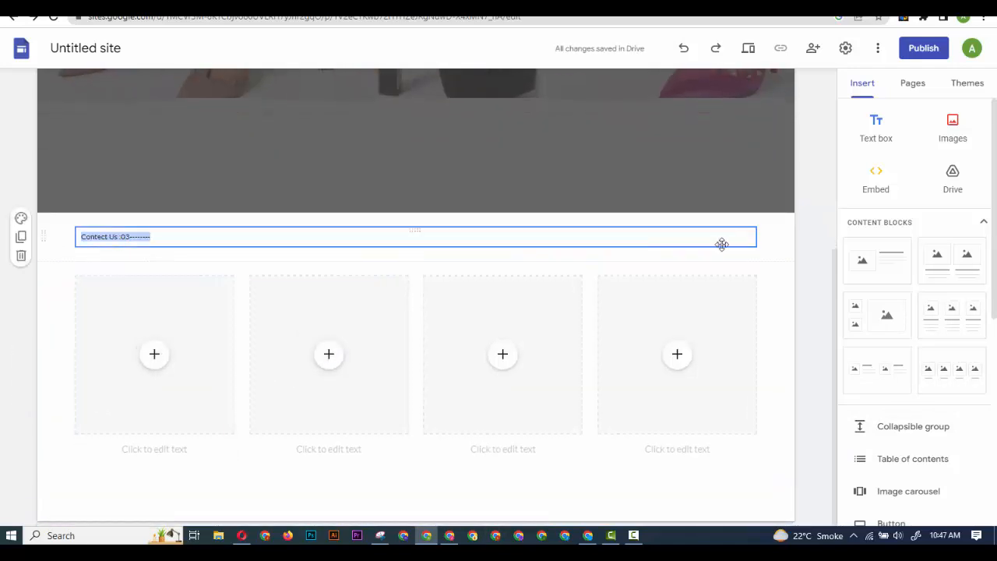
pyautogui.click(749, 220)
pyautogui.click(367, 237)
pyautogui.moveTo(45, 236); pyautogui.dragTo(110, 493)
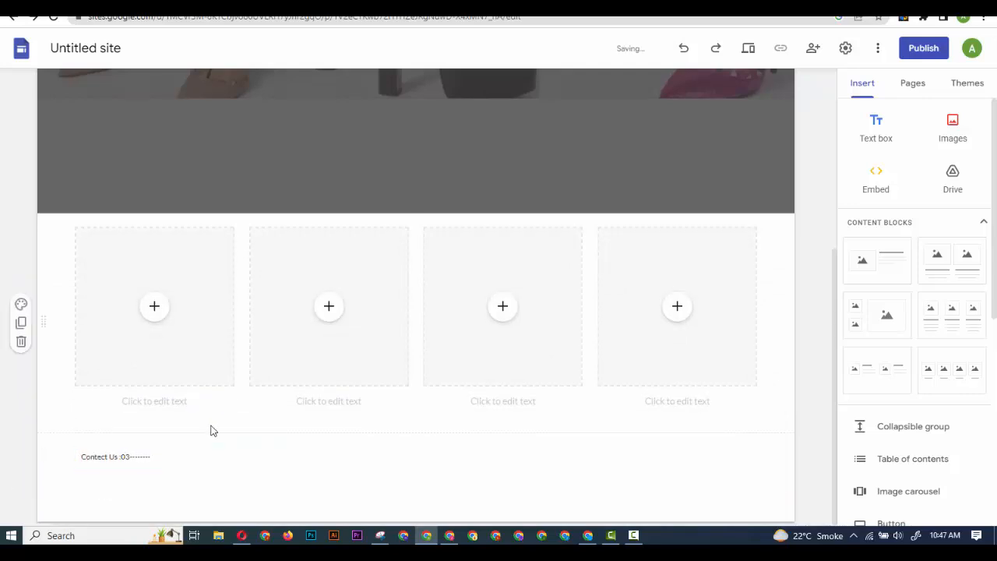
# - Upload the pink sandals photo from Downloads into the first image placeholder
pyautogui.click(152, 325)
pyautogui.click(155, 317)
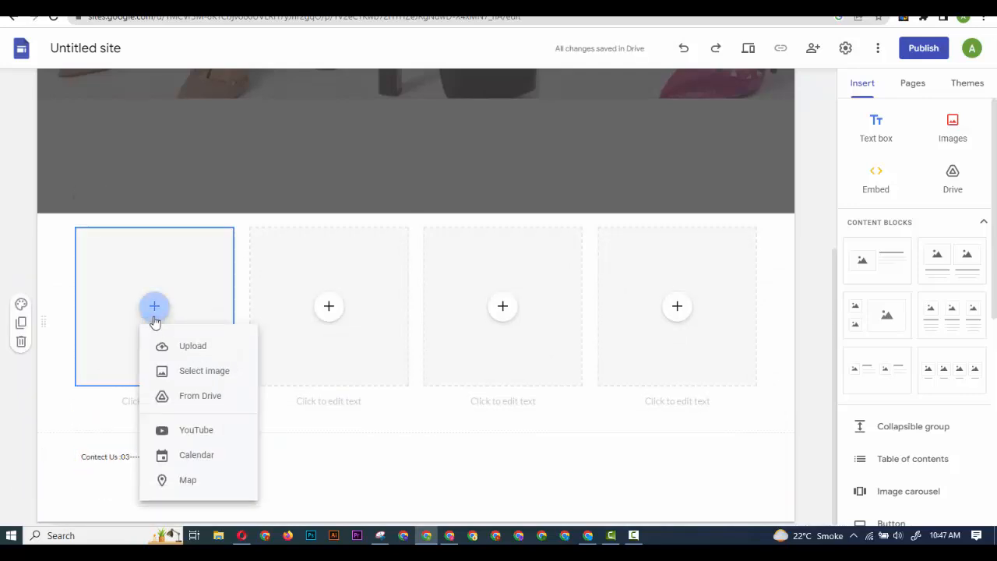
pyautogui.click(162, 344)
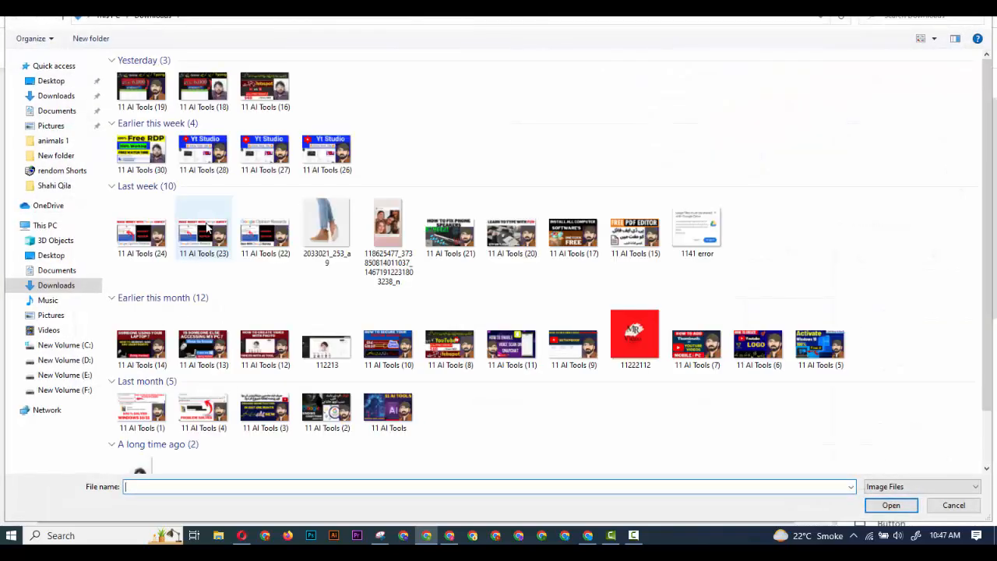
pyautogui.doubleClick(265, 101)
# - Caption the first image "sandals For Ladies"
pyautogui.click(148, 403)
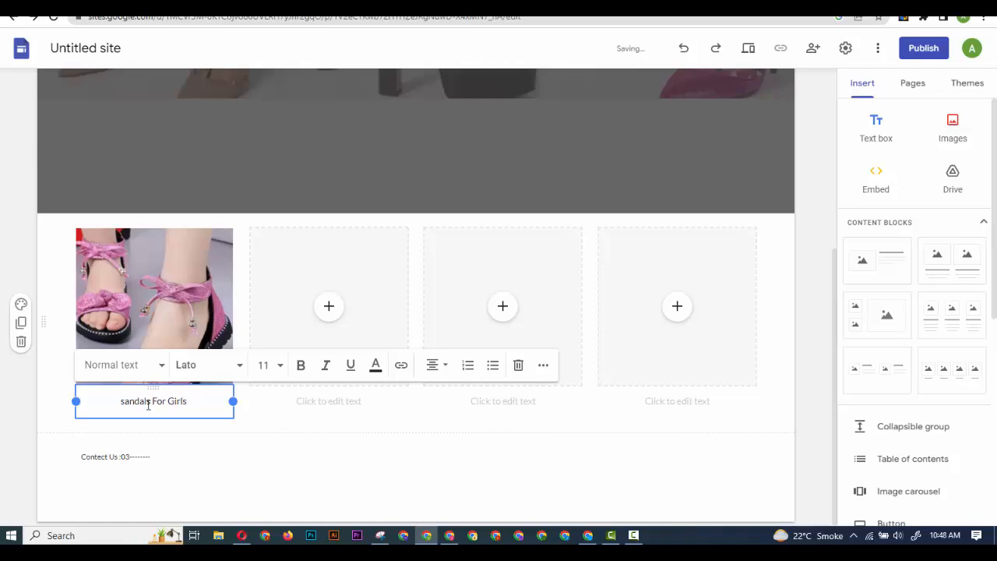
pyautogui.moveTo(167, 402); pyautogui.dragTo(198, 409)
pyautogui.press('BackSpace')
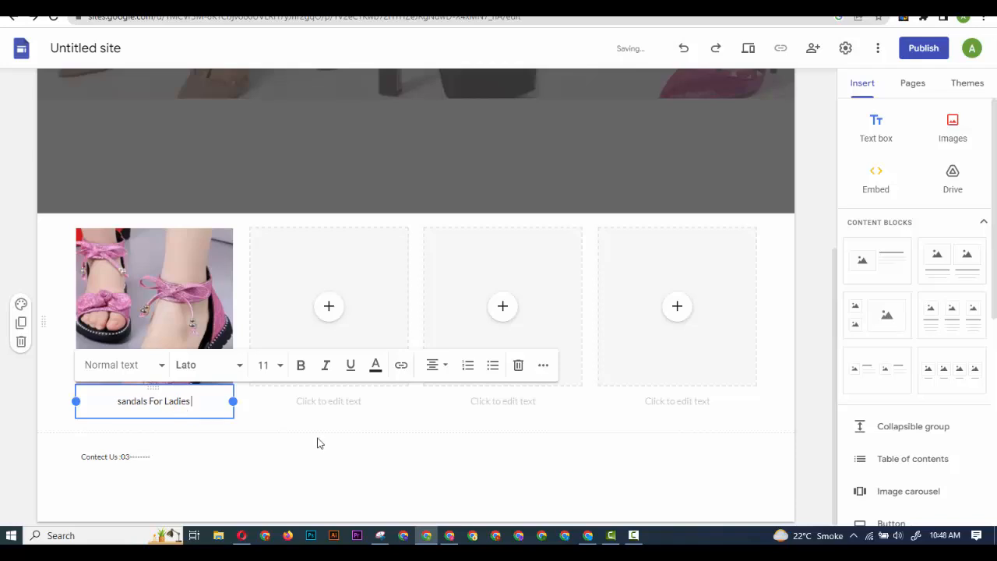
pyautogui.click(782, 423)
# - Copy the caption text "sandals For Ladies" under the first image, keeping the original in place
pyautogui.click(151, 402)
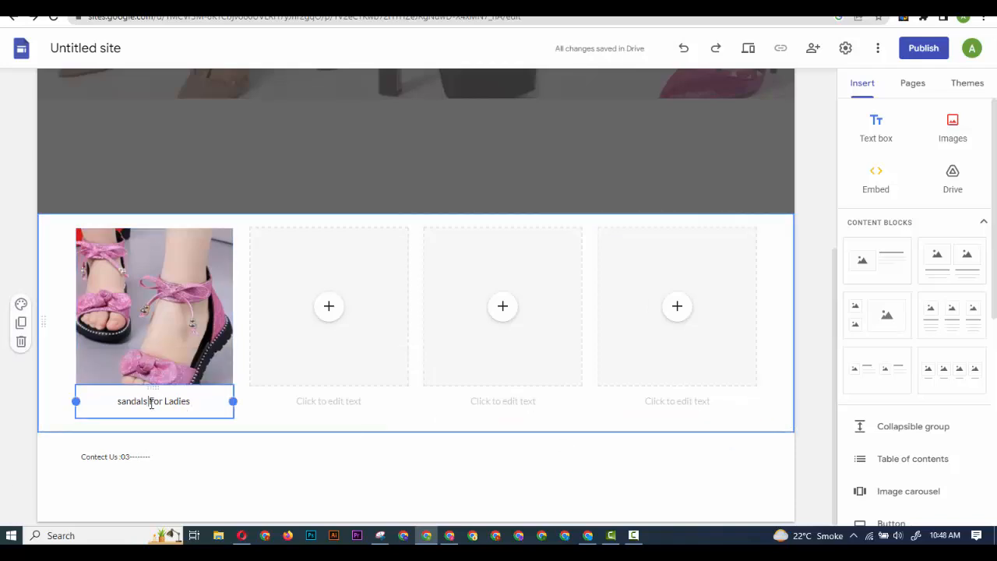
pyautogui.tripleClick(152, 403)
pyautogui.hotkey('ctrl', 'x')
pyautogui.hotkey('ctrl', 'z')
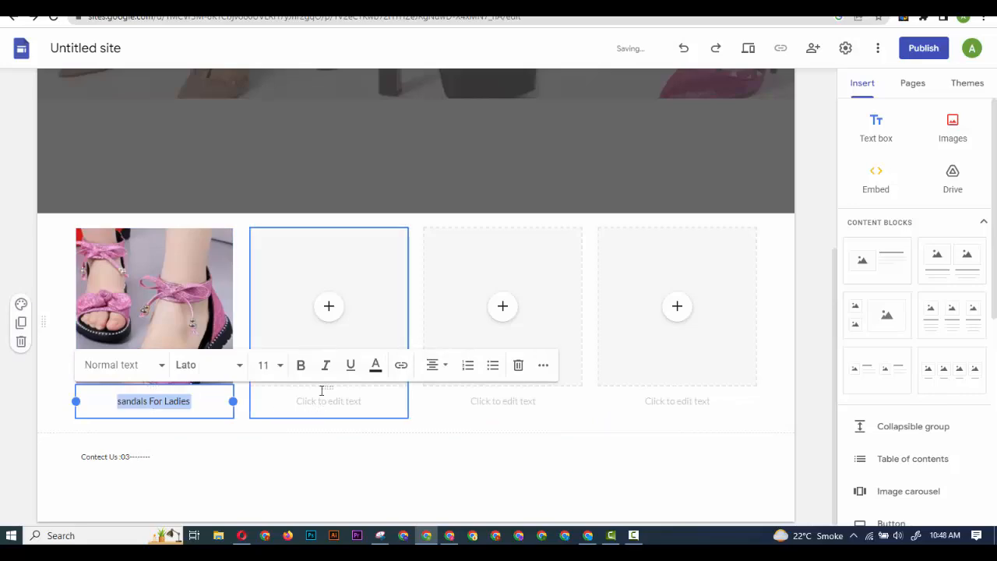
# - Upload the leopard-print sandals photo into the second placeholder and paste the caption "sandals For Ladies" below it
pyautogui.click(328, 307)
pyautogui.click(360, 350)
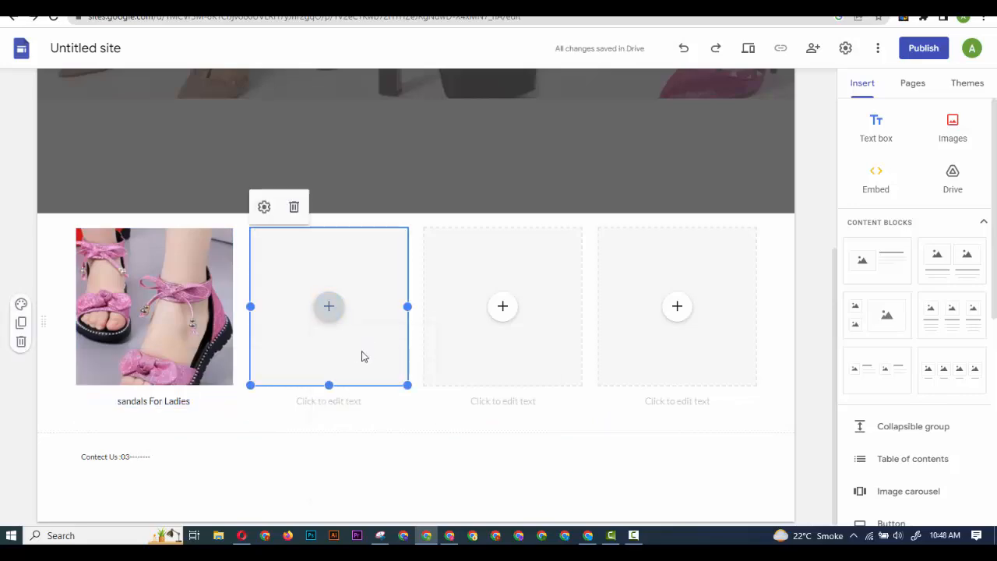
pyautogui.doubleClick(323, 115)
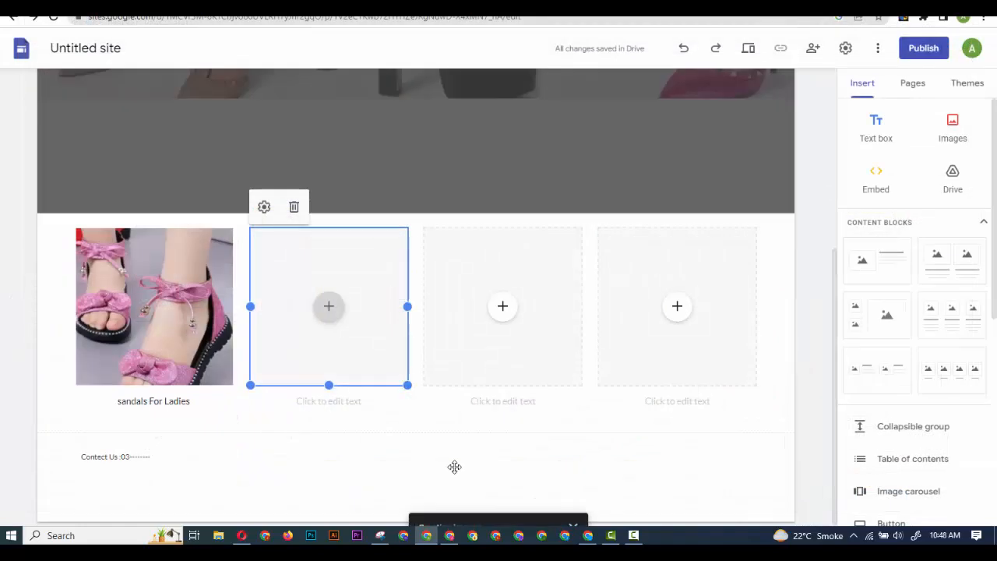
pyautogui.click(345, 402)
pyautogui.hotkey('ctrl', 'v')
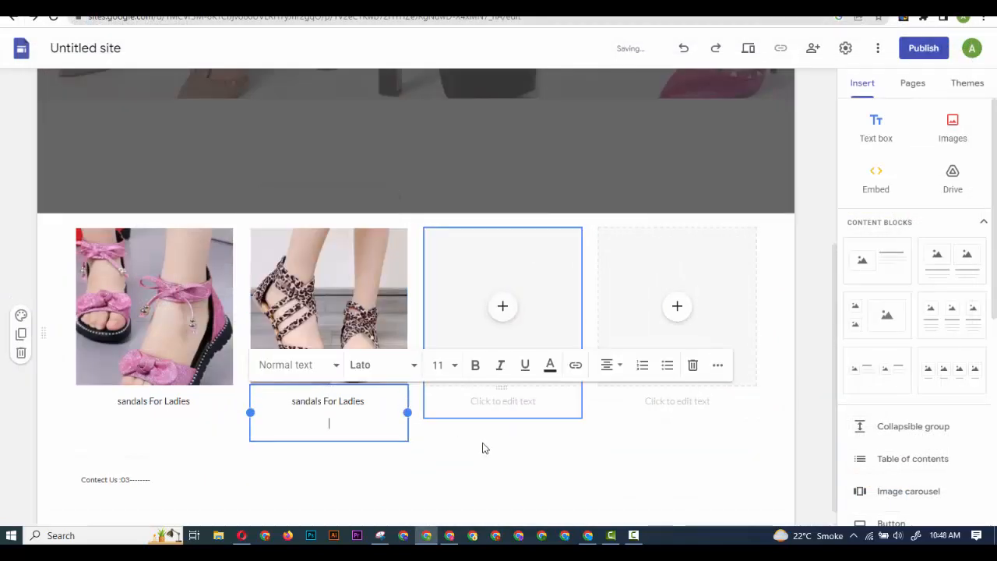
pyautogui.click(456, 428)
# - Upload the red sandals photo from Downloads into the third placeholder and paste the caption "sandals For Ladies" below it
pyautogui.click(498, 311)
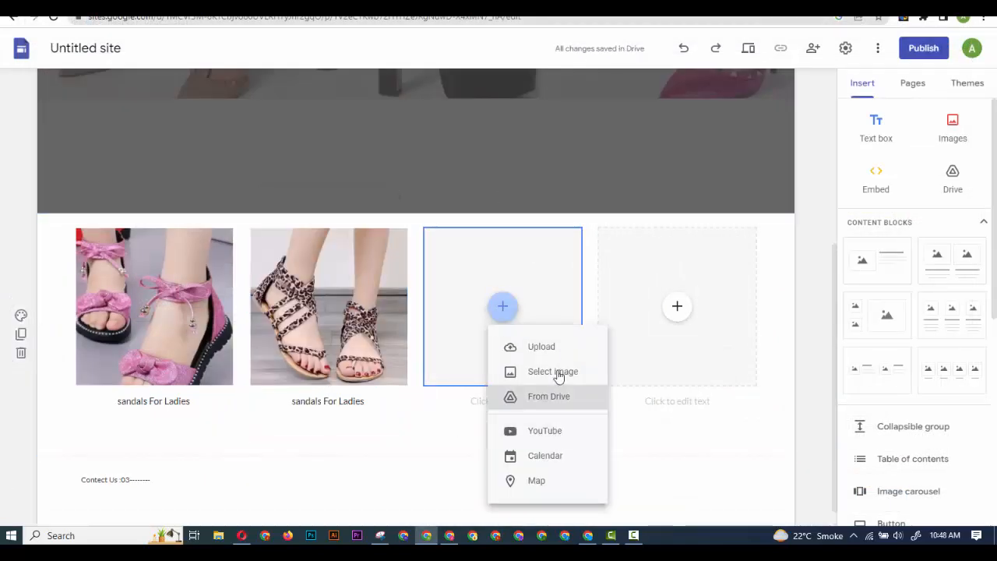
pyautogui.click(544, 346)
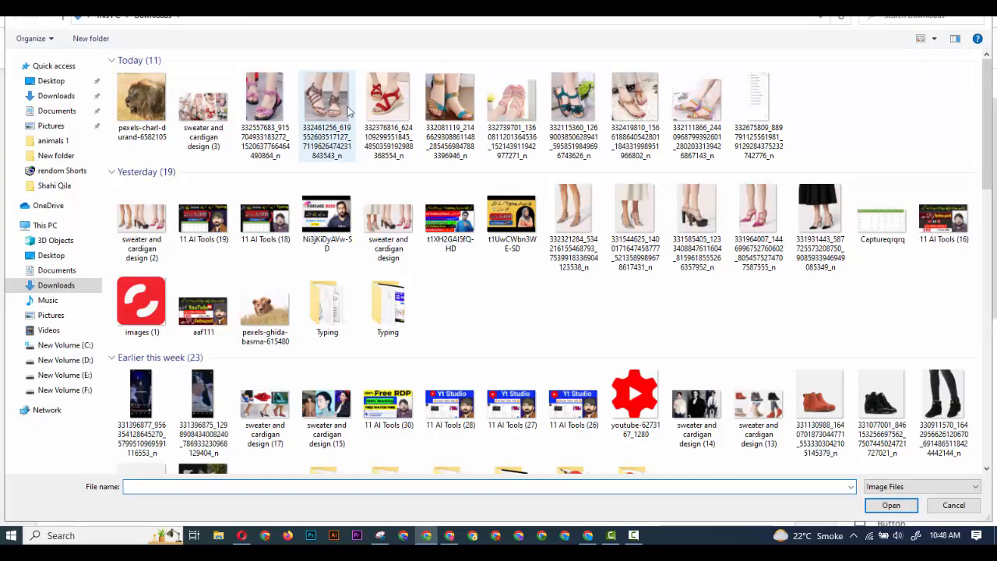
pyautogui.doubleClick(388, 99)
pyautogui.click(509, 403)
pyautogui.hotkey('ctrl', 'v')
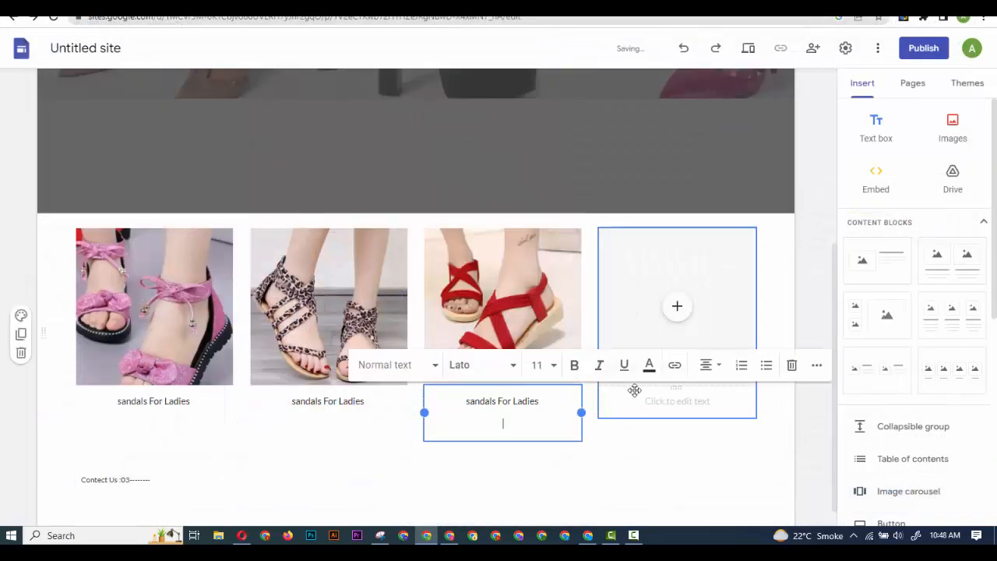
# - Upload the teal and gold sandals photo into the fourth placeholder and paste the caption "sandals For Ladies" below it
pyautogui.click(678, 351)
pyautogui.click(677, 306)
pyautogui.click(707, 344)
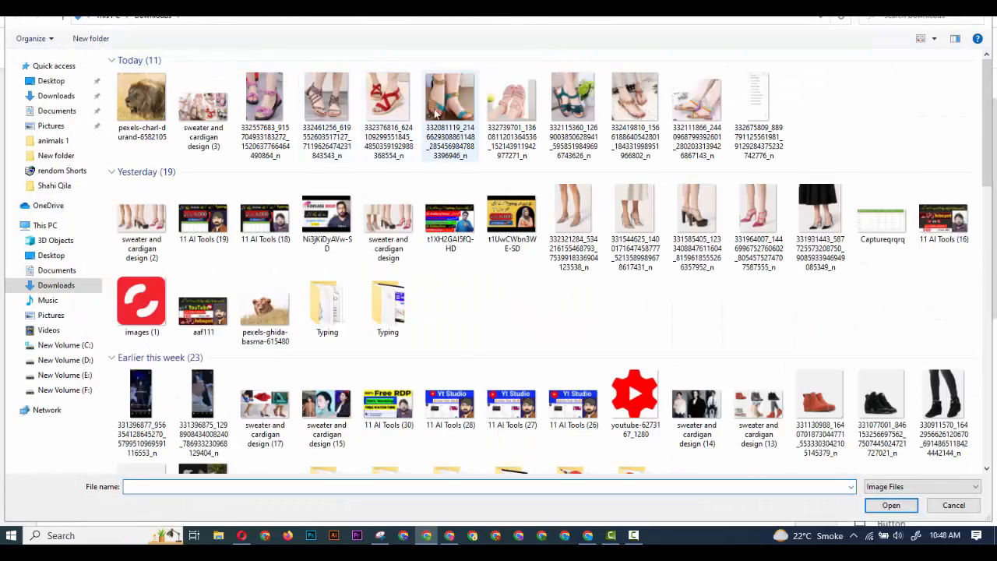
pyautogui.doubleClick(437, 113)
pyautogui.click(688, 404)
pyautogui.hotkey('ctrl', 'v')
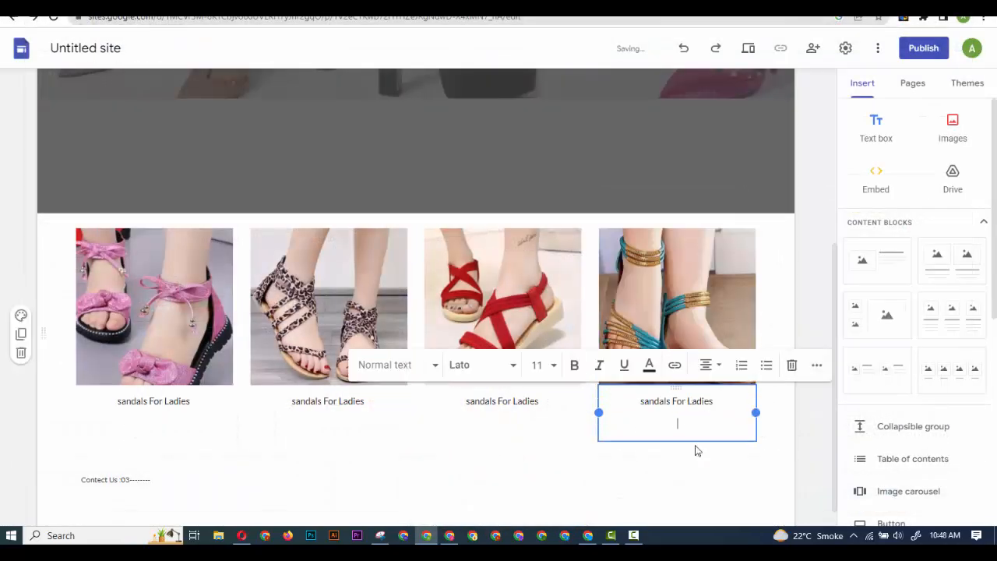
pyautogui.click(698, 447)
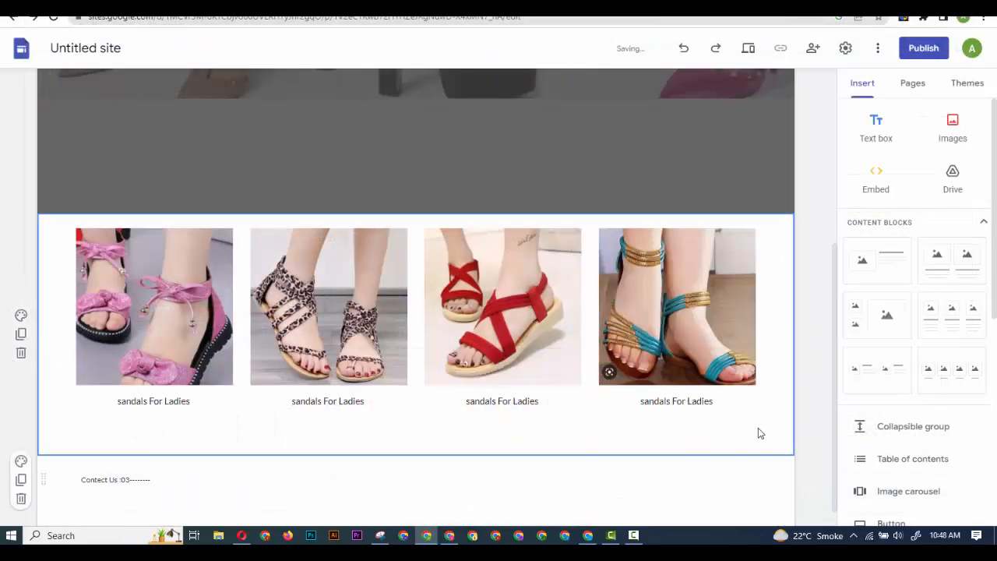
# - Add a second four-image content block below the contact text and upload the light pink sandals photo into its first placeholder
pyautogui.click(978, 389)
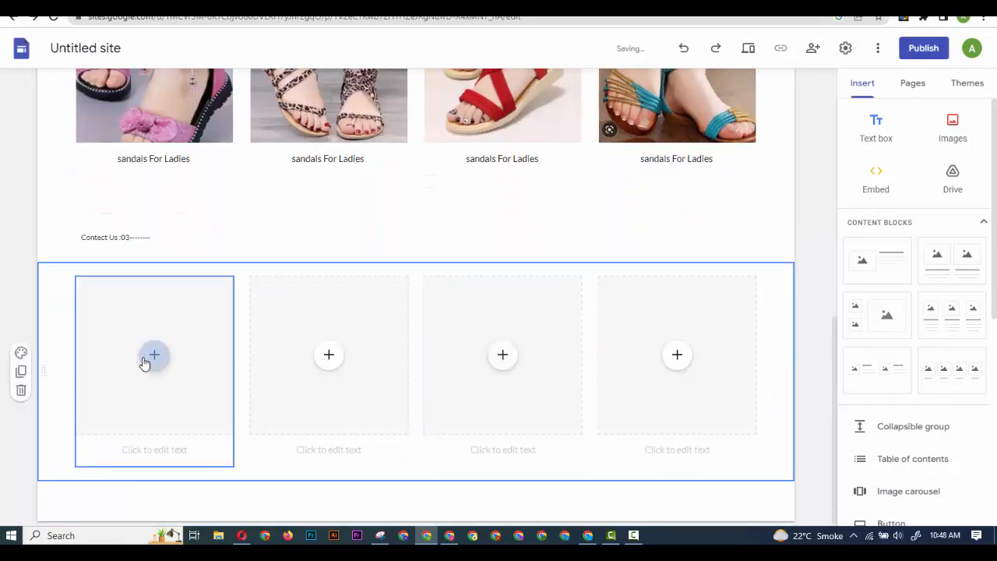
pyautogui.click(154, 356)
pyautogui.click(157, 369)
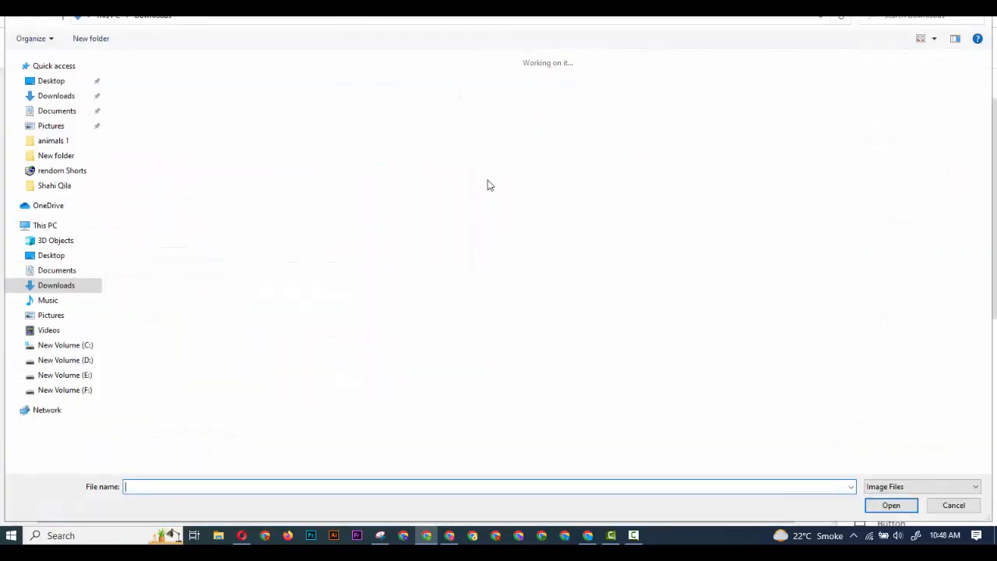
pyautogui.doubleClick(506, 130)
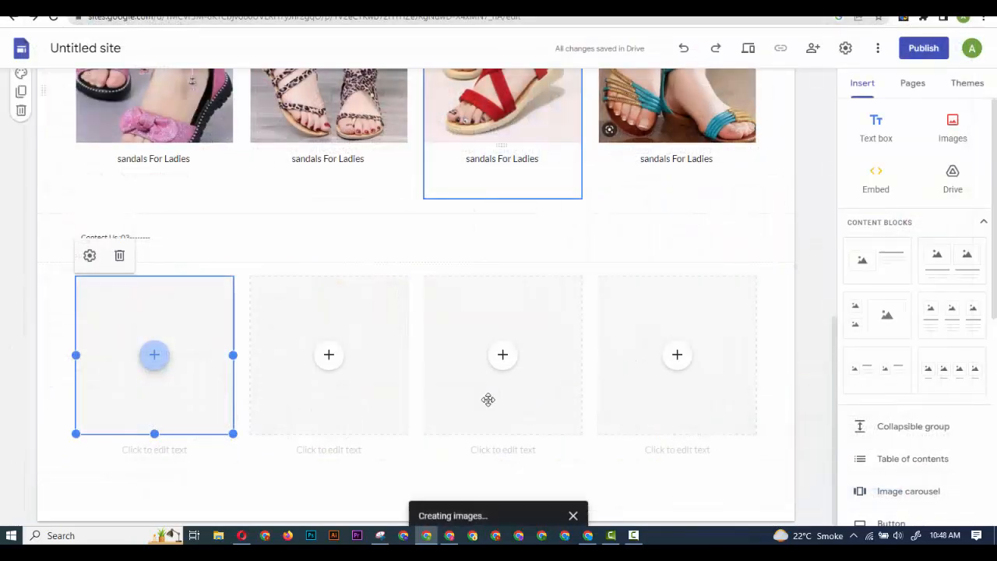
# - Paste the caption "sandals For Ladies" below the light pink sandals photo
pyautogui.click(168, 450)
pyautogui.hotkey('ctrl', 'v')
pyautogui.click(650, 494)
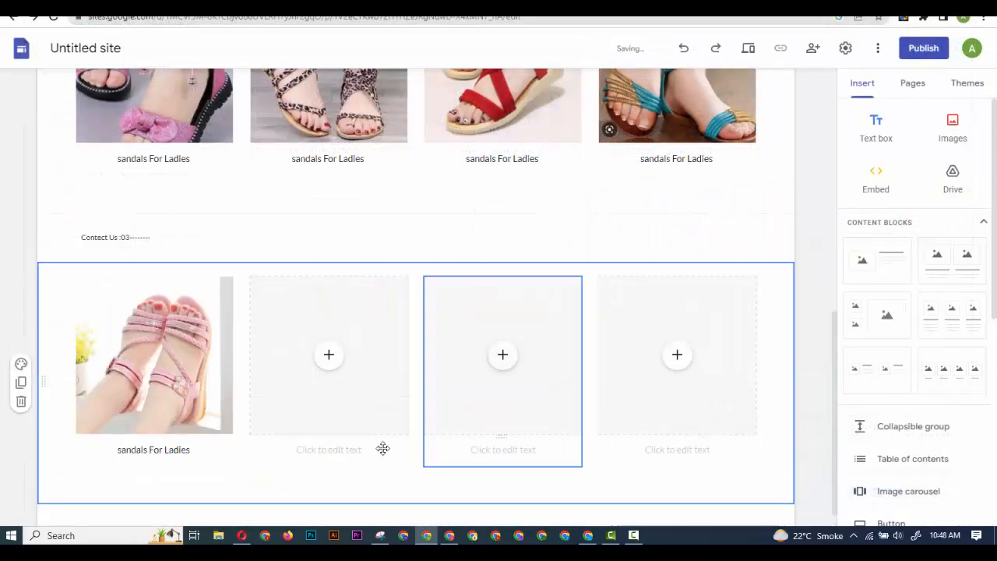
# - Upload the light pink sandals photo into the second placeholder of the new row
pyautogui.click(328, 356)
pyautogui.click(371, 359)
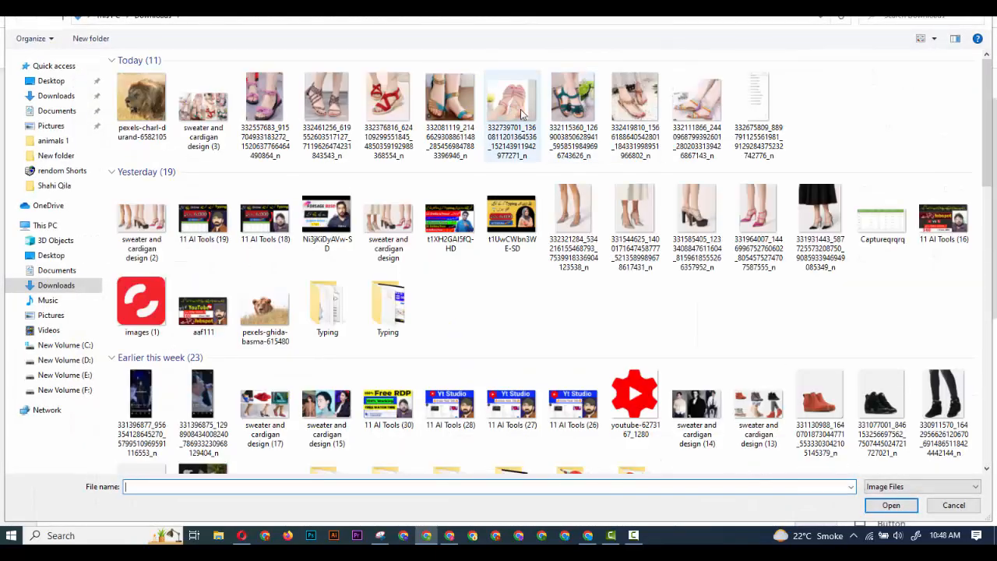
pyautogui.doubleClick(512, 105)
# - Upload the dark green sandals photo from Downloads into the third placeholder of the second row
pyautogui.click(503, 356)
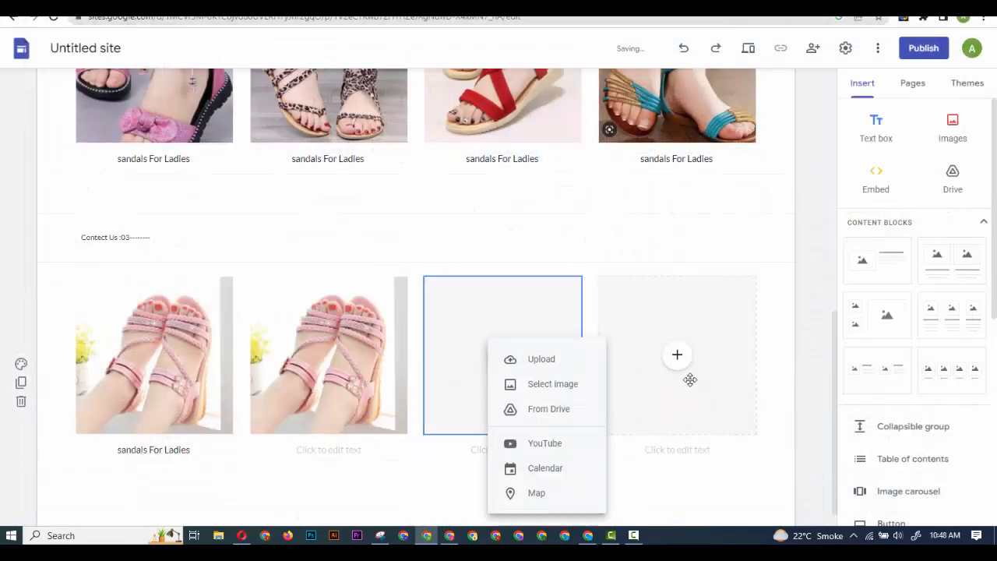
pyautogui.click(545, 358)
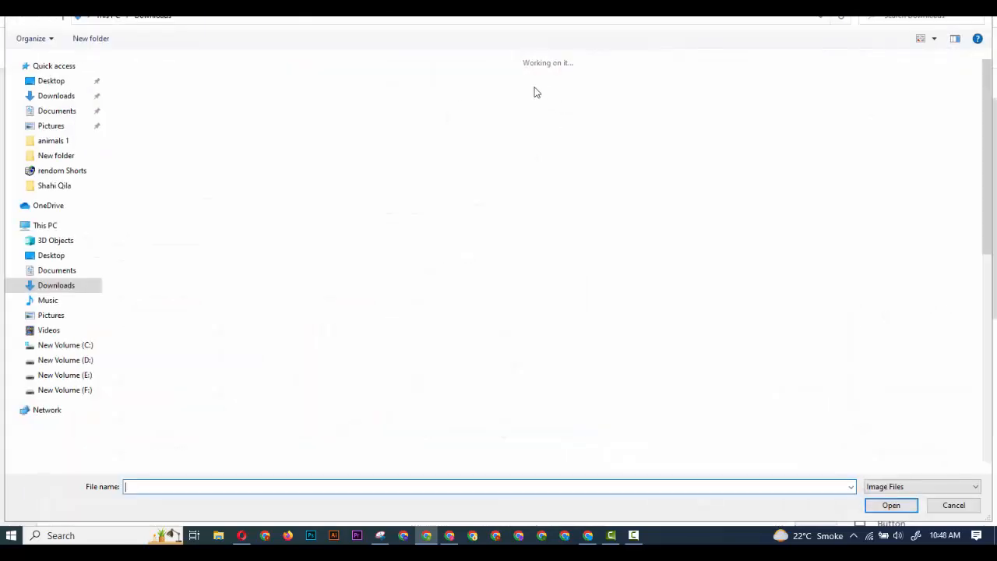
pyautogui.doubleClick(573, 99)
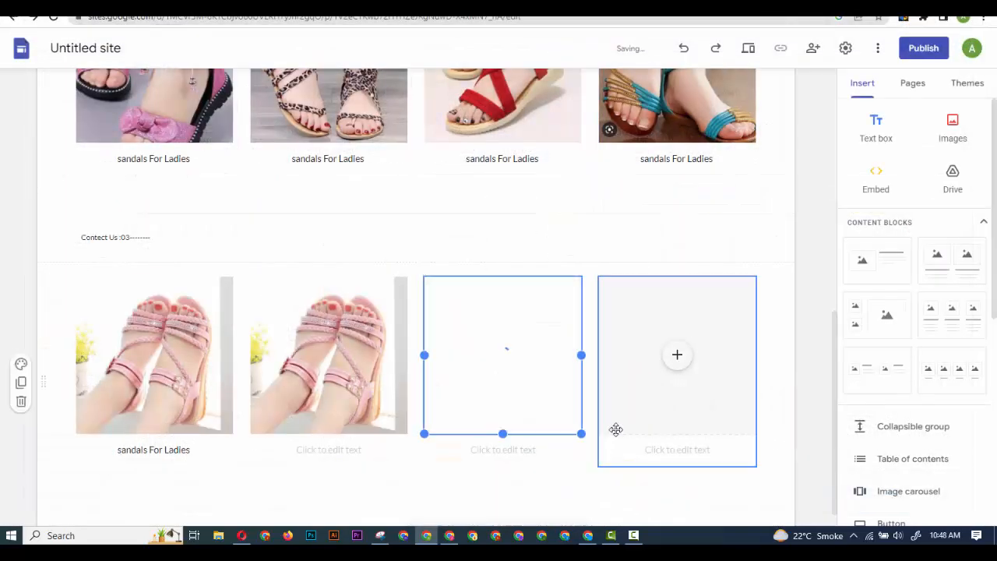
# - Delete the empty caption box and the duplicate light pink sandals photo from the second column of the new row
pyautogui.click(337, 447)
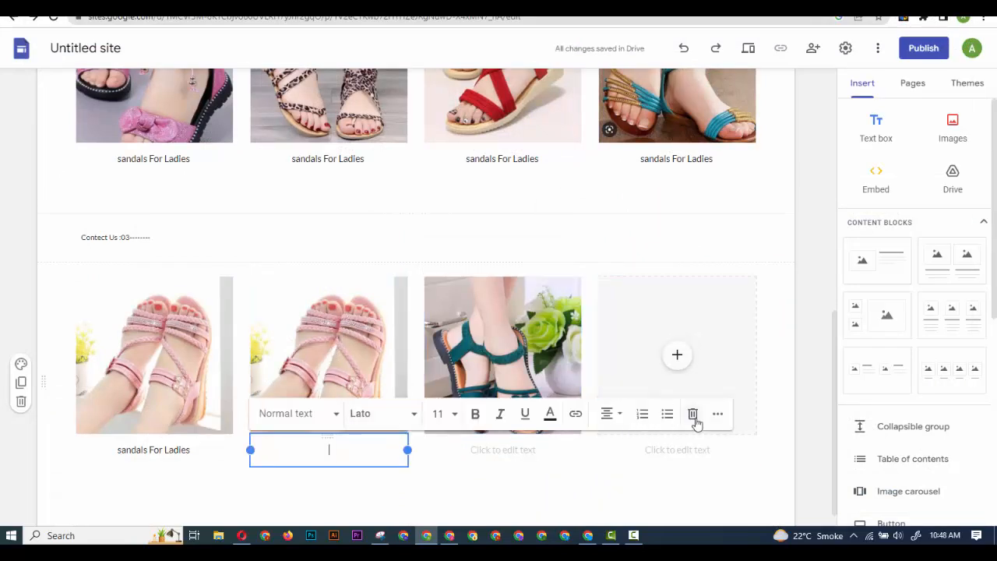
pyautogui.click(694, 417)
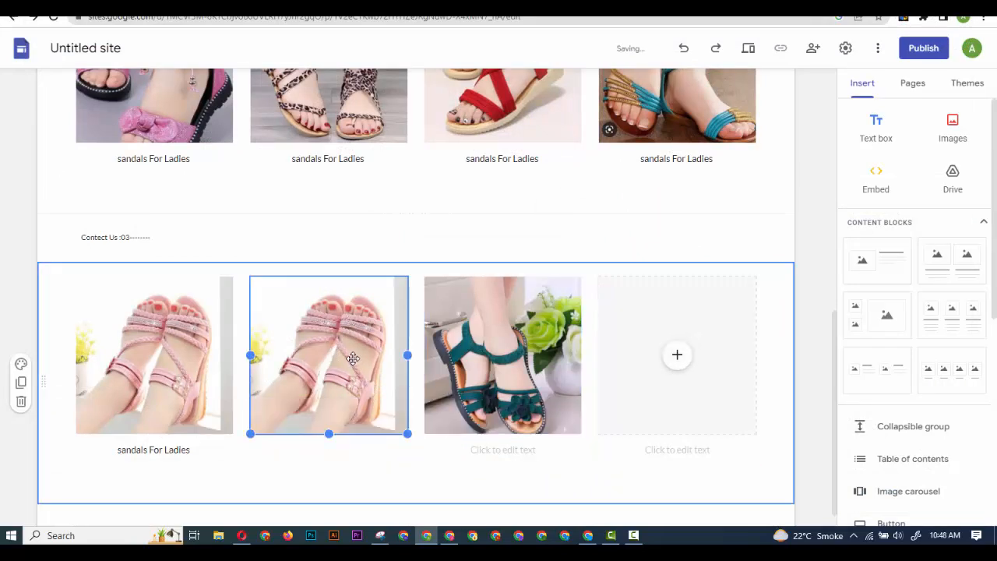
pyautogui.click(351, 257)
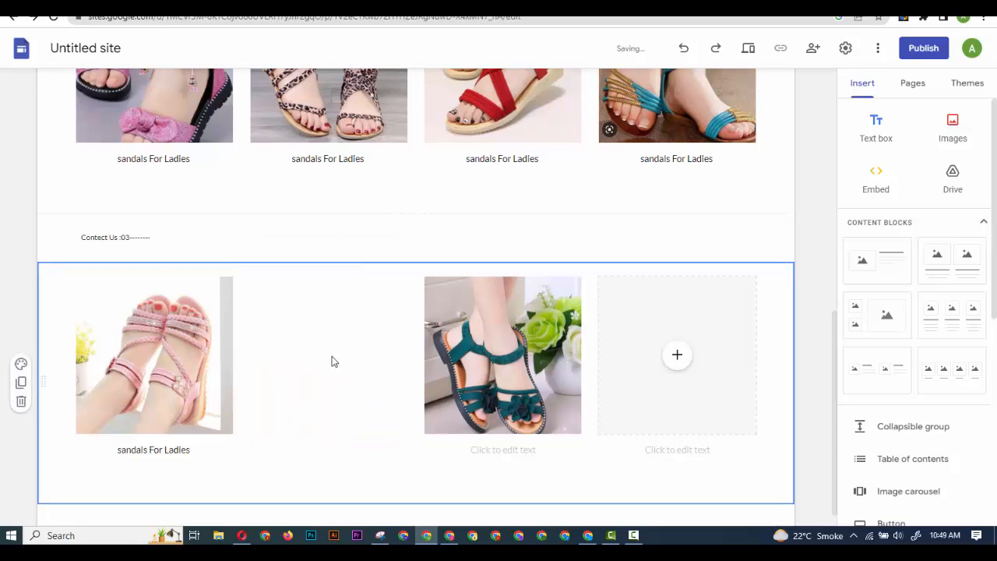
# - Upload the beaded sandals photo into the fourth placeholder of the second row and move it into the empty second column
pyautogui.click(677, 356)
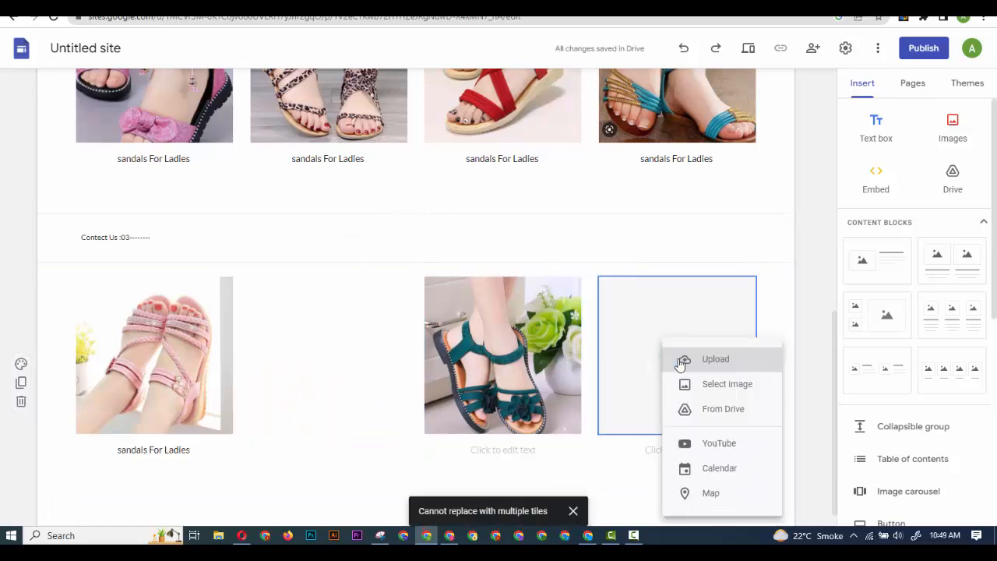
pyautogui.click(701, 359)
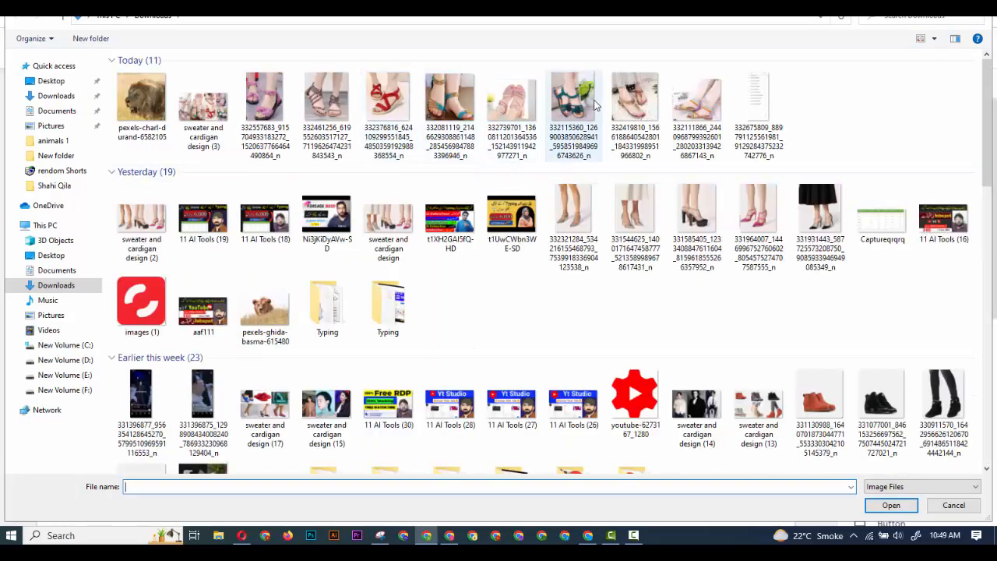
pyautogui.doubleClick(635, 101)
pyautogui.moveTo(628, 371); pyautogui.dragTo(296, 319)
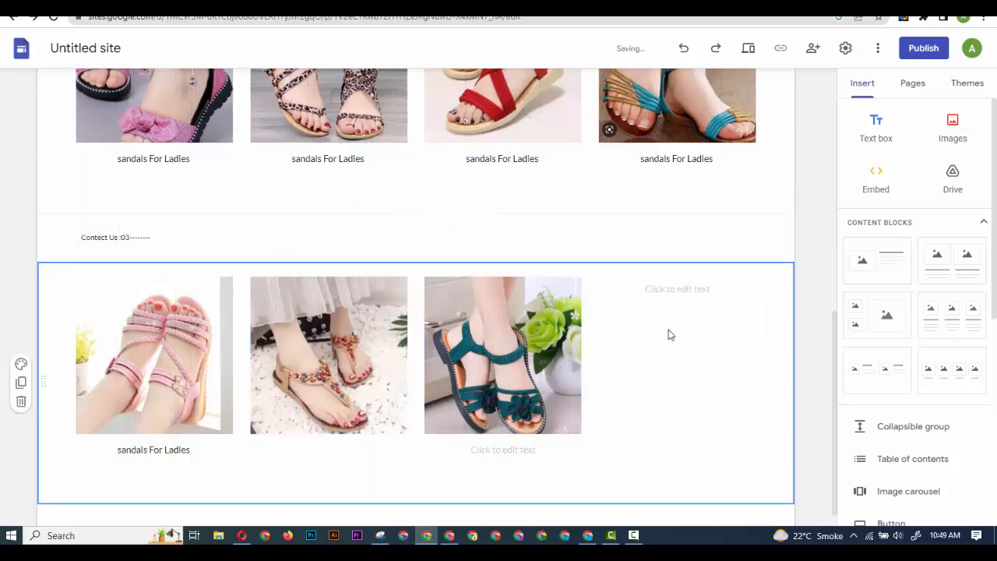
# - Try adding a single image-and-text content block above the second sandals row and undo the insertion
pyautogui.click(701, 300)
pyautogui.click(699, 327)
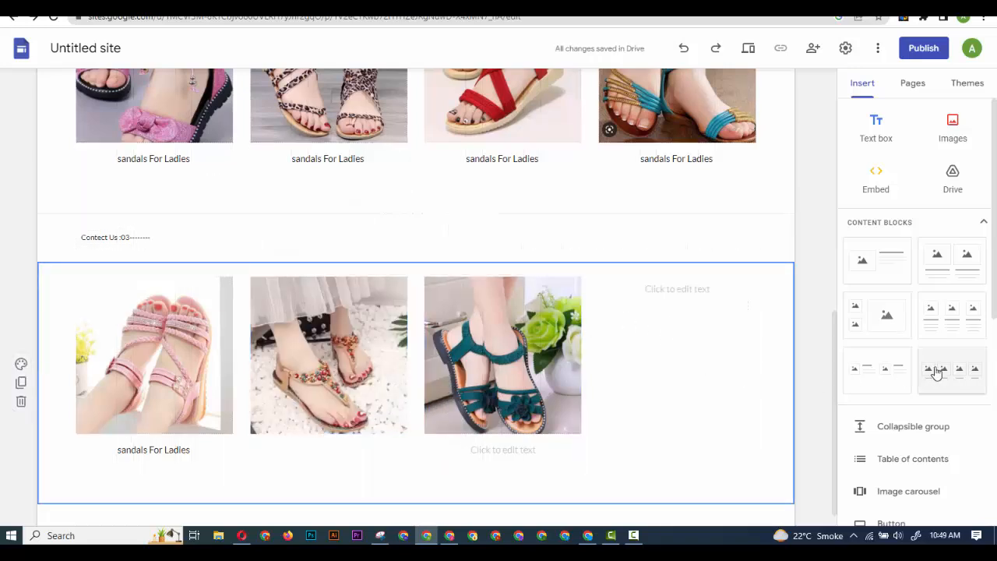
pyautogui.moveTo(859, 273); pyautogui.dragTo(657, 454)
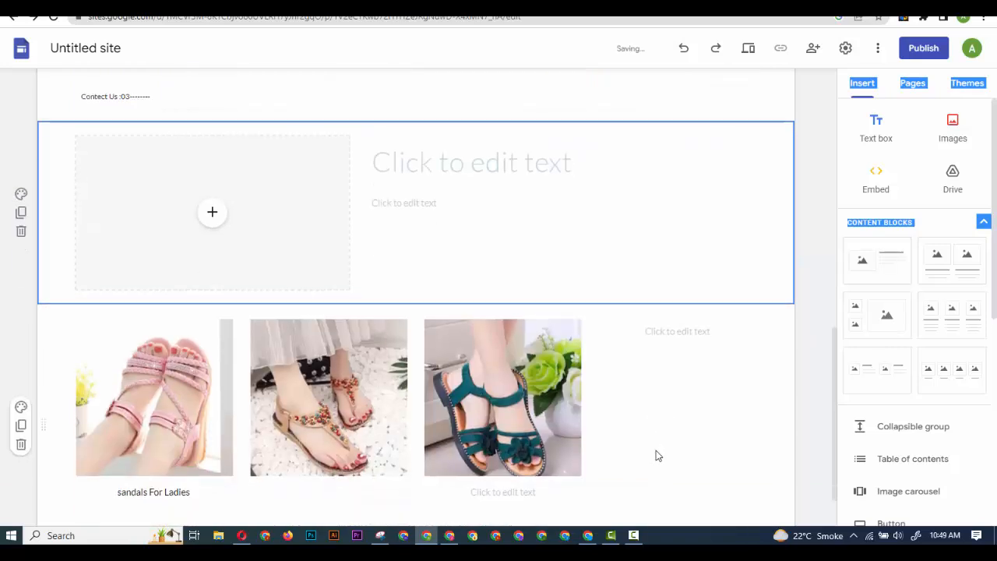
pyautogui.hotkey('ctrl', 'z')
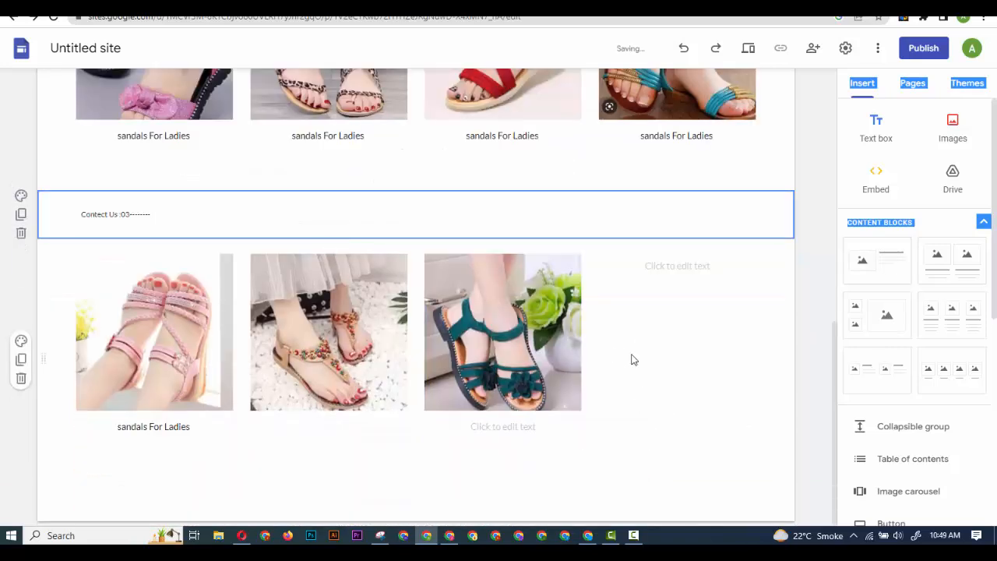
# - Move the contact section below the second row of sandal photos
pyautogui.click(622, 354)
pyautogui.moveTo(121, 214); pyautogui.dragTo(136, 273)
pyautogui.click(555, 339)
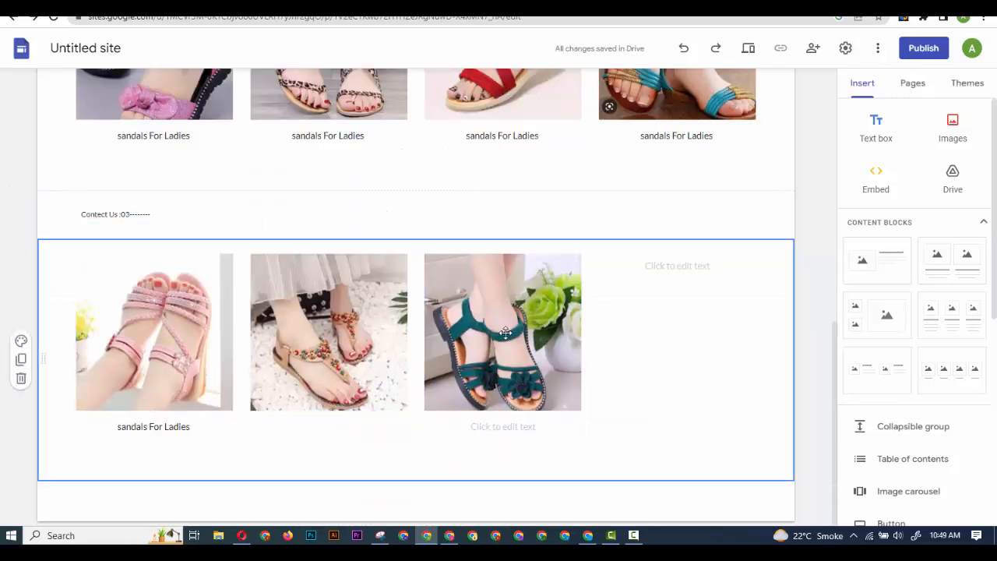
pyautogui.click(98, 216)
pyautogui.click(696, 285)
pyautogui.moveTo(43, 217); pyautogui.dragTo(44, 507)
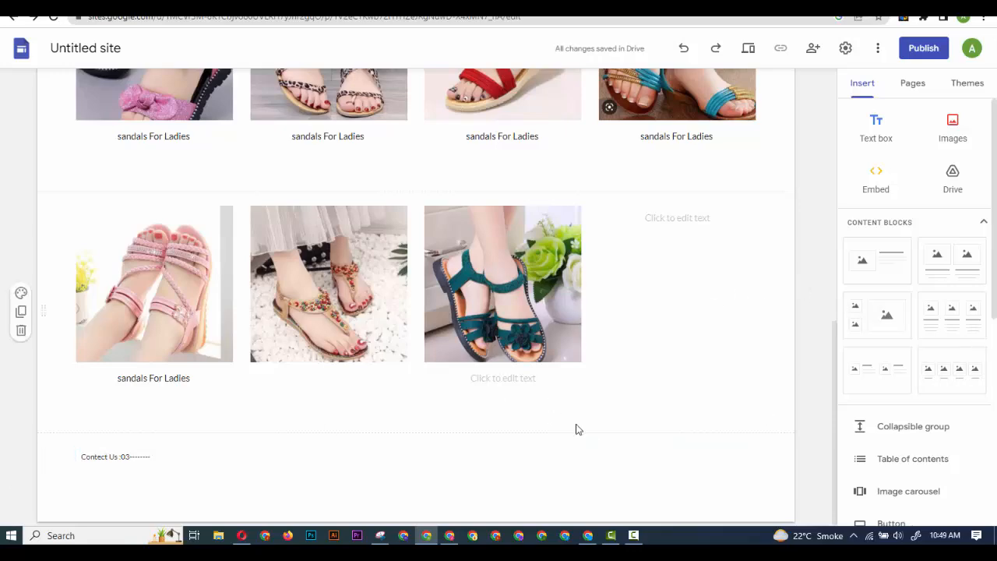
# - Review the page from the banner to the contact section and look through the remaining elements available for insertion
pyautogui.scroll(5, 683, 364)
pyautogui.scroll(2, 682, 363)
pyautogui.scroll(-5, 683, 367)
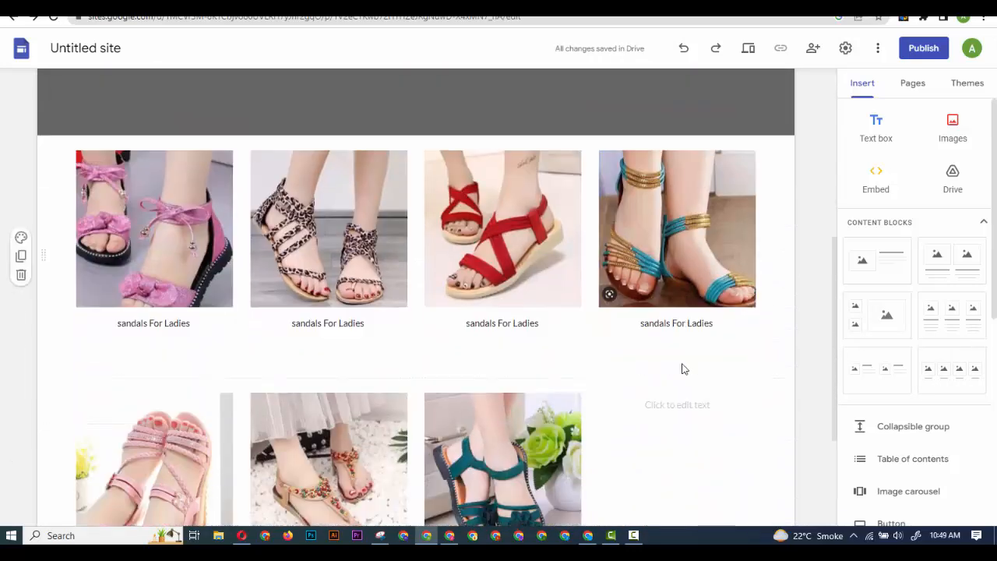
pyautogui.moveTo(922, 261); pyautogui.dragTo(868, 311)
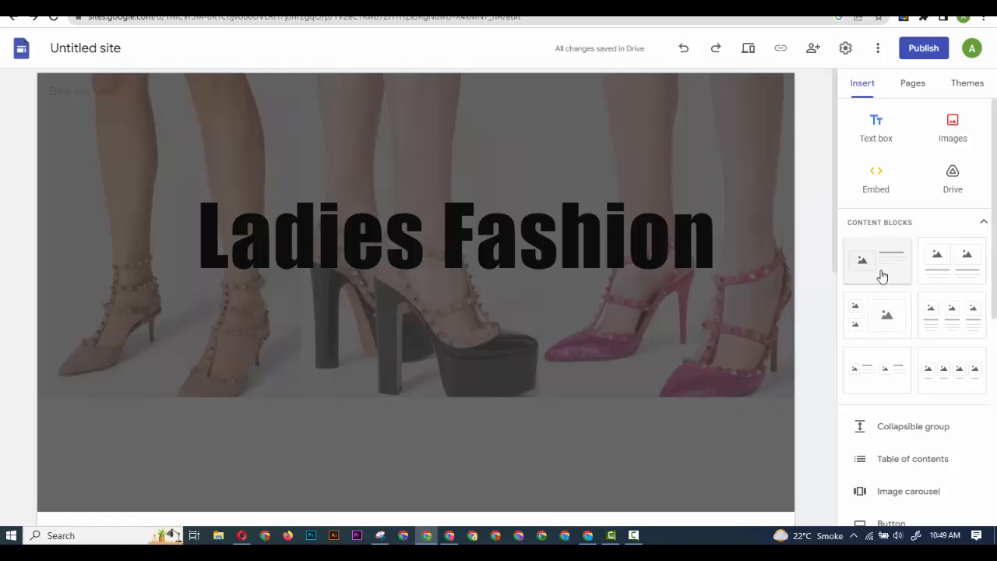
pyautogui.scroll(-2, 940, 439)
pyautogui.scroll(-3, 494, 427)
pyautogui.scroll(-3, 548, 401)
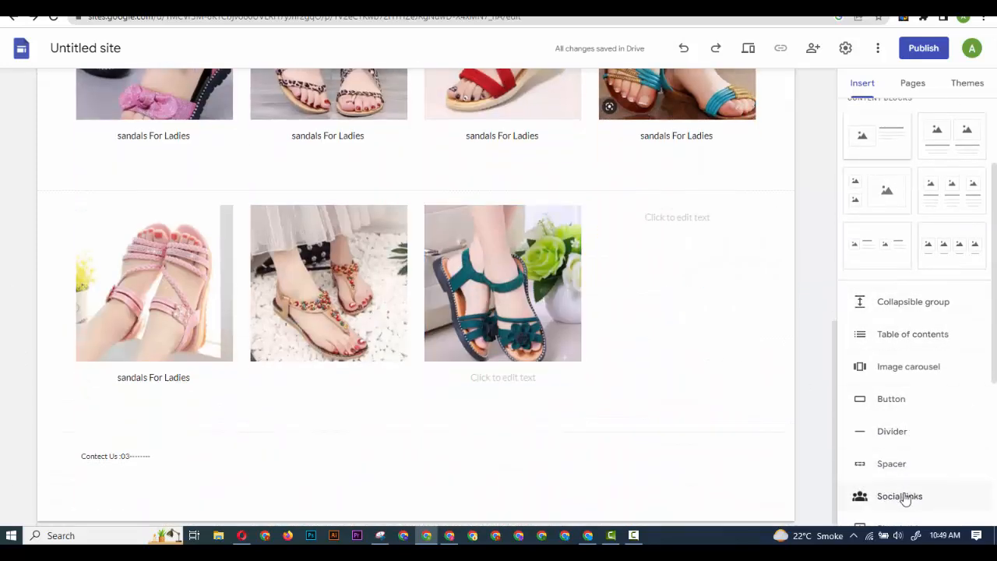
pyautogui.scroll(-3, 900, 455)
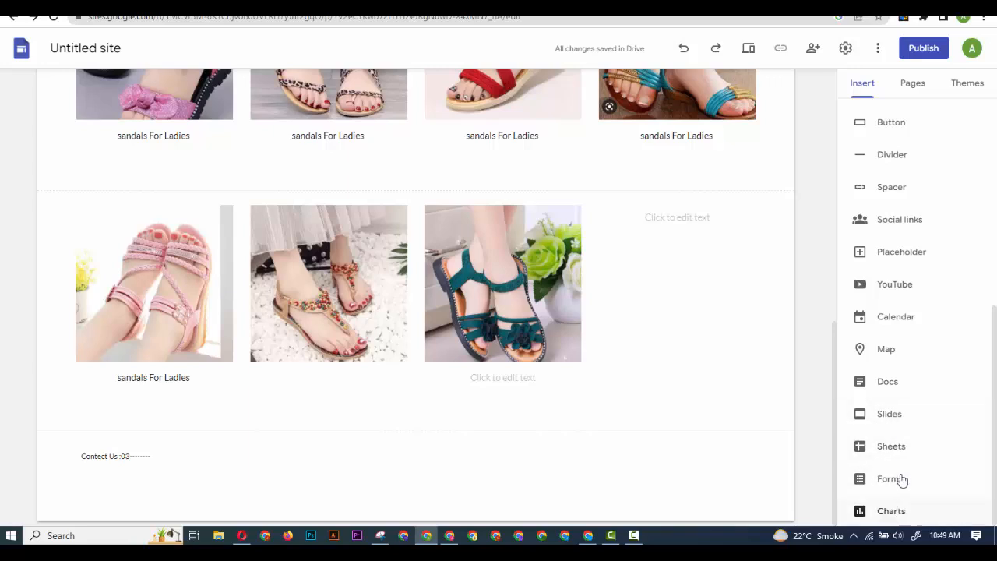
pyautogui.click(897, 220)
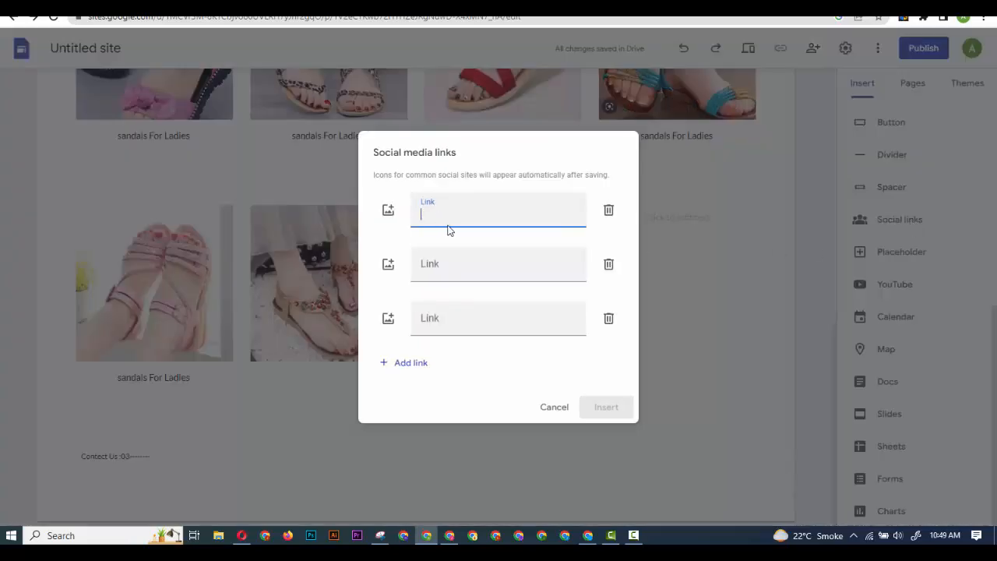
pyautogui.click(247, 536)
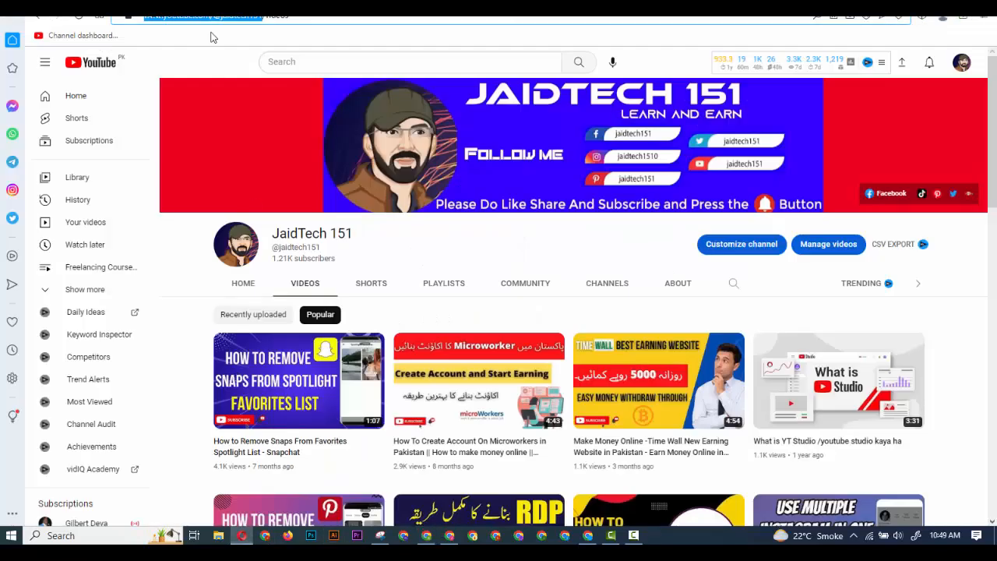
pyautogui.click(450, 536)
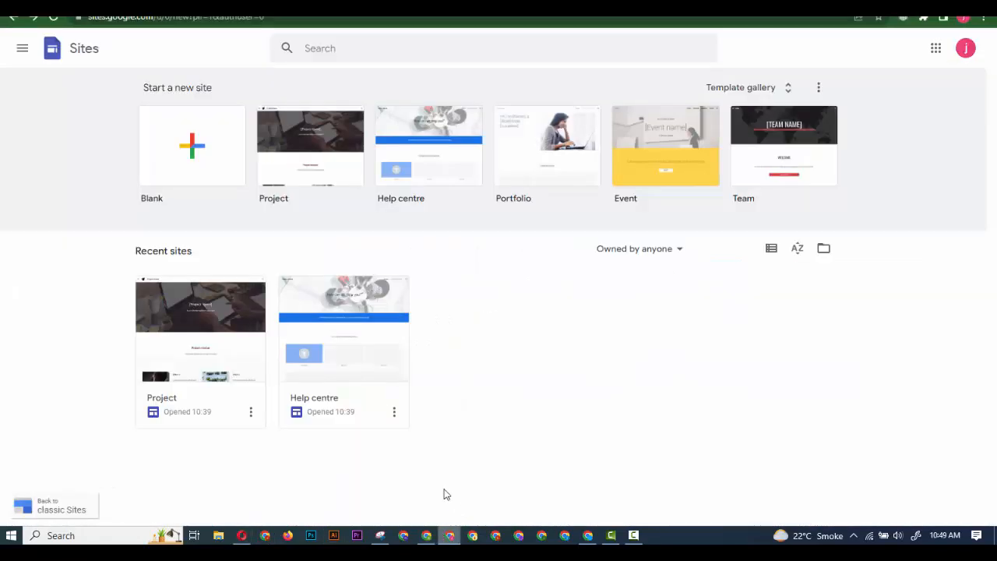
pyautogui.click(426, 536)
pyautogui.write('https://www.youtube.com/@jaidtech151')
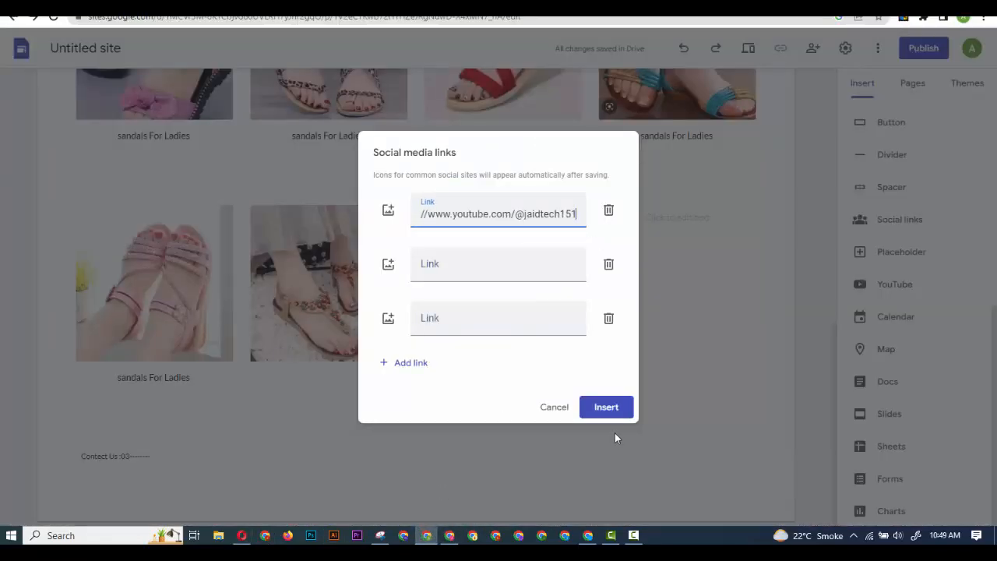
pyautogui.click(607, 408)
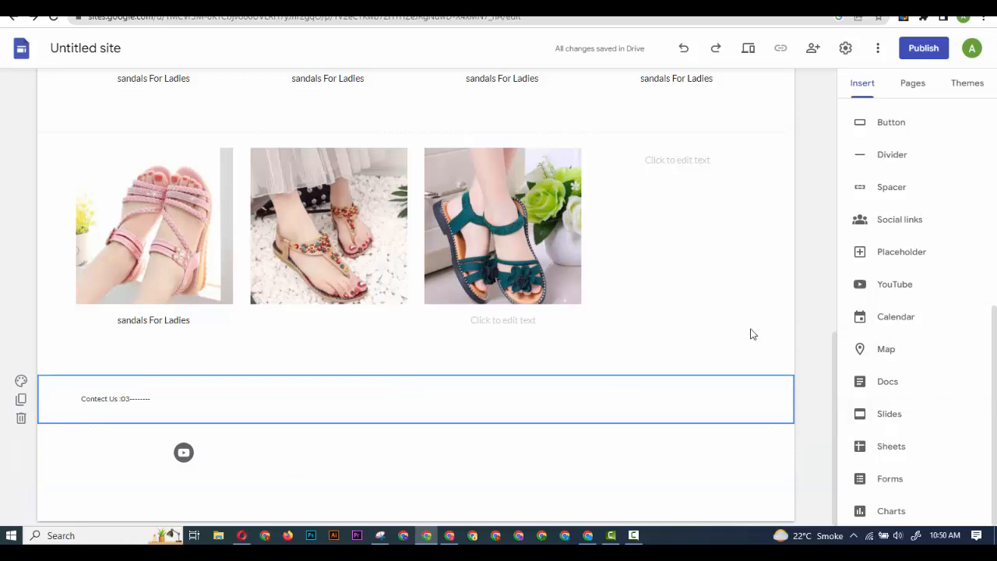
# - Insert a placeholder below the contact section and fill it with the uploaded photo of the multicoloured strappy sandals
pyautogui.click(924, 257)
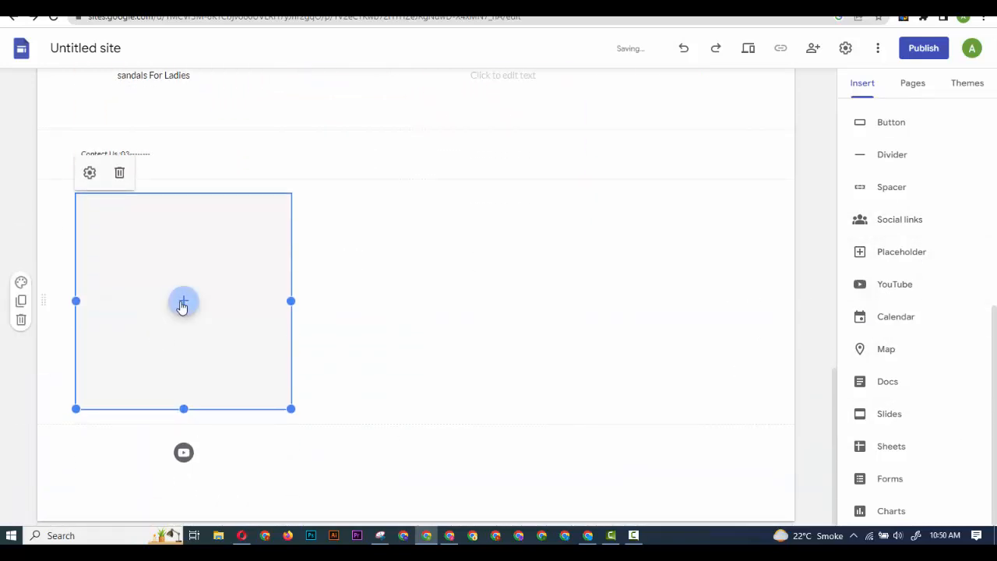
pyautogui.click(183, 304)
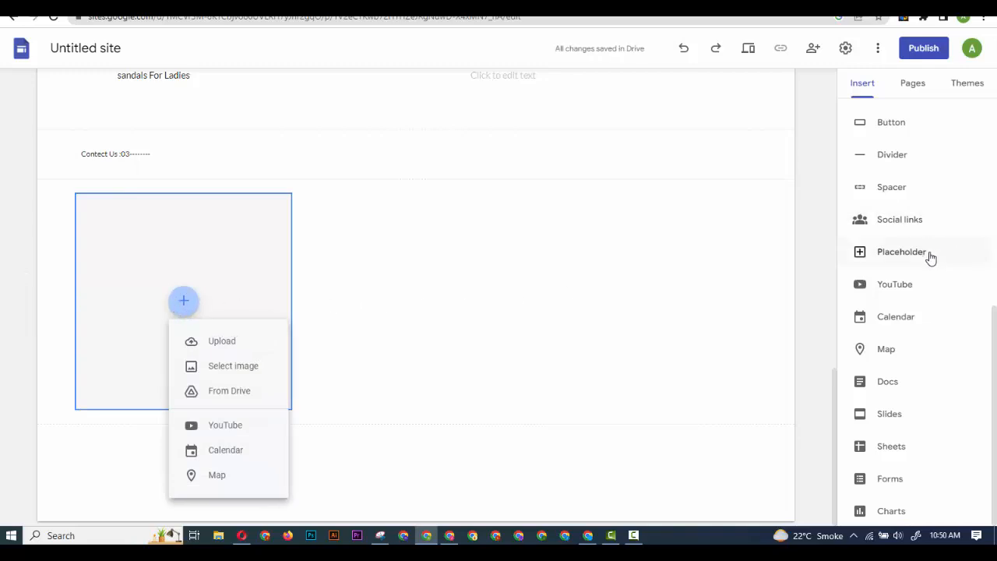
pyautogui.click(221, 347)
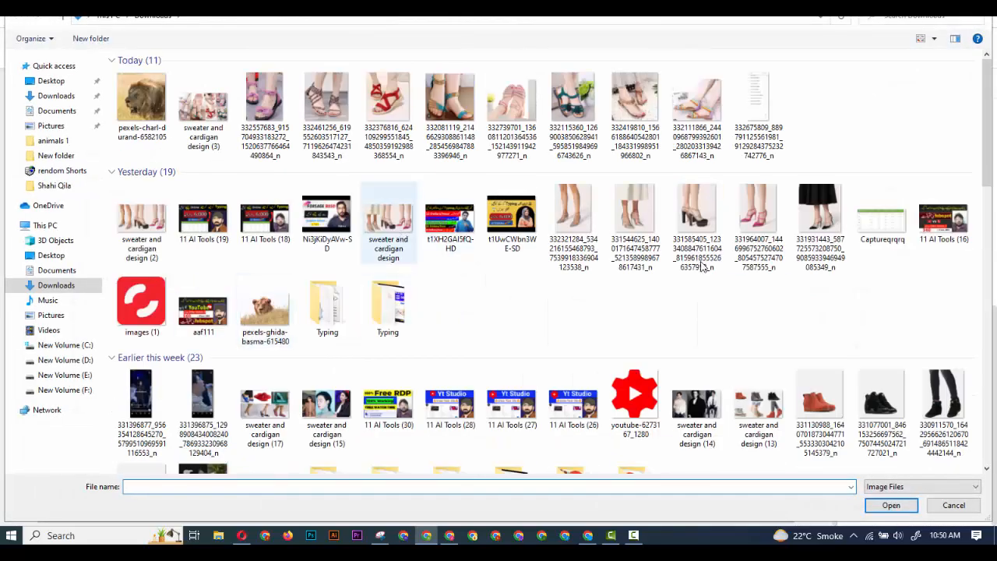
pyautogui.doubleClick(695, 102)
pyautogui.click(545, 338)
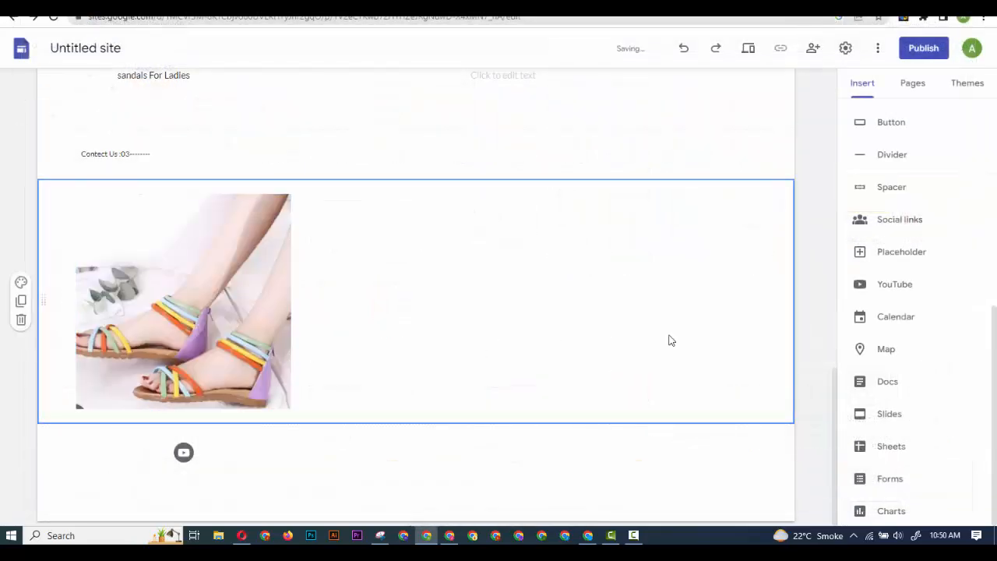
pyautogui.click(561, 484)
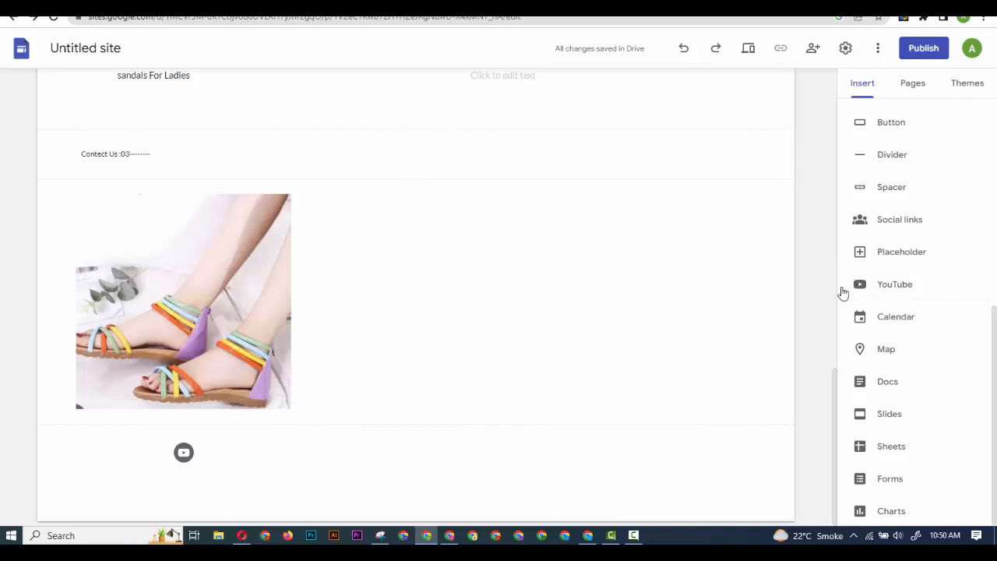
pyautogui.click(870, 288)
pyautogui.click(282, 158)
pyautogui.write('https://www.youtube.com/@jaidtech151')
pyautogui.click(511, 162)
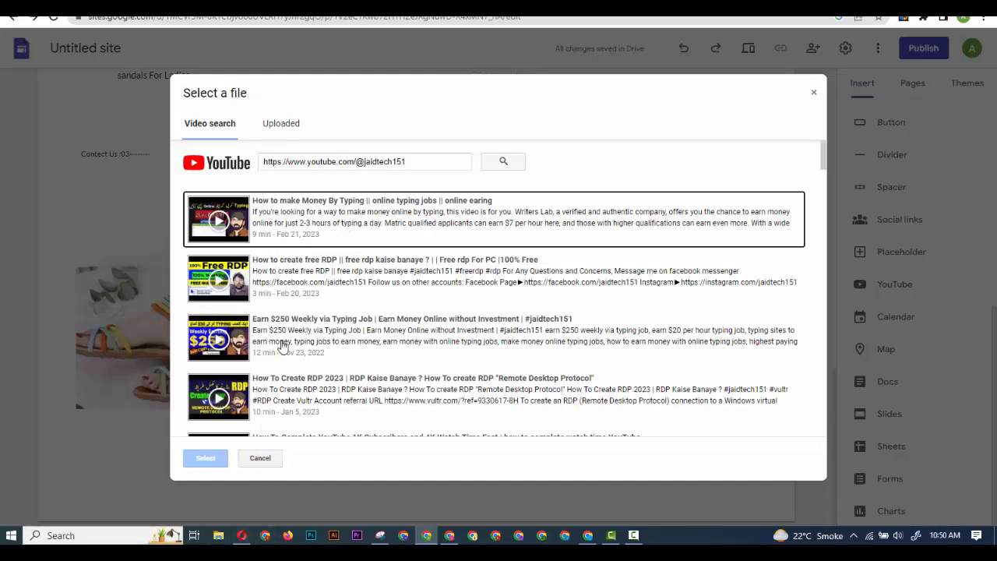
pyautogui.click(304, 218)
pyautogui.click(212, 461)
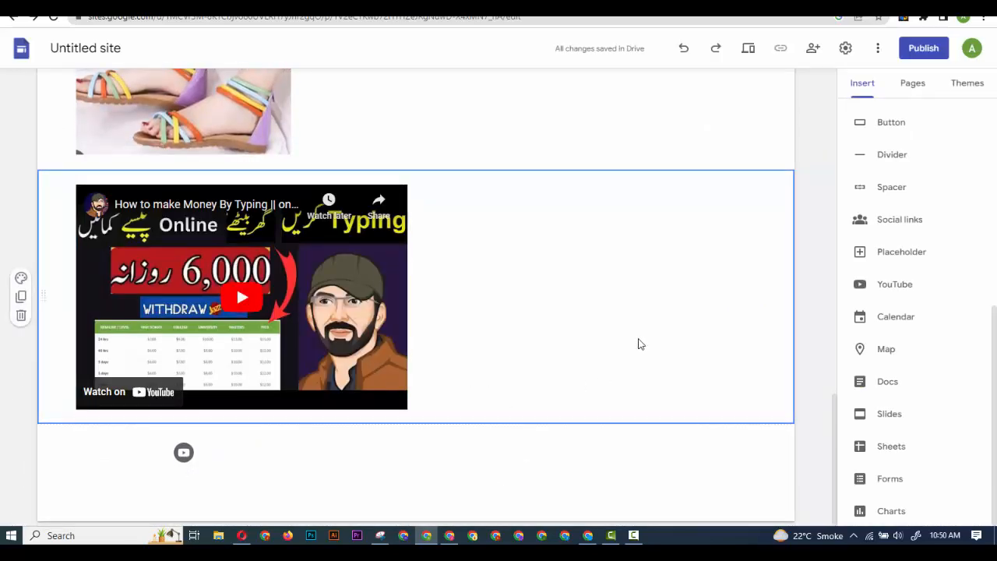
# - Insert a content block with four images and captions between the second sandals row and the contact section
pyautogui.scroll(14, 577, 257)
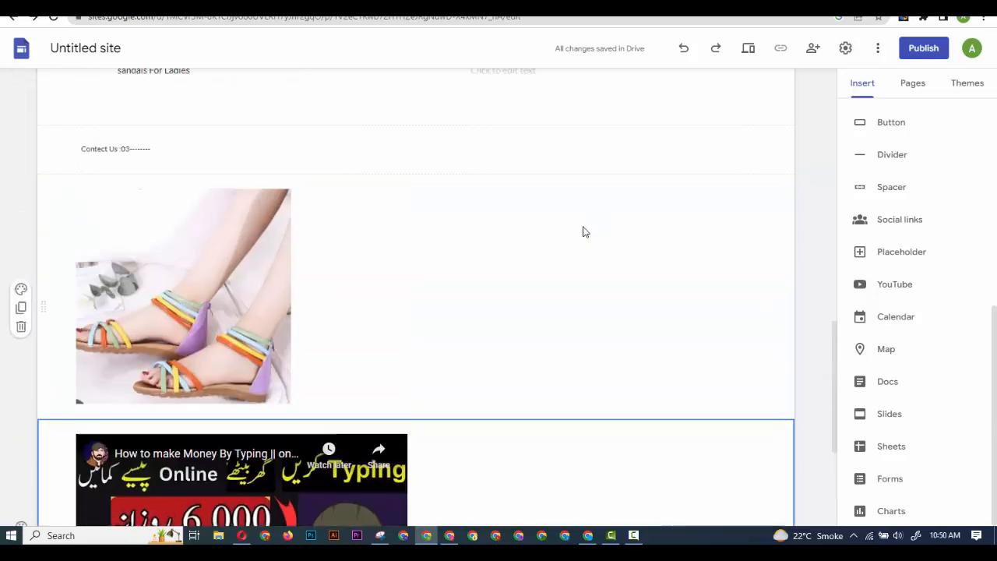
pyautogui.scroll(-6, 592, 245)
pyautogui.scroll(-2, 624, 238)
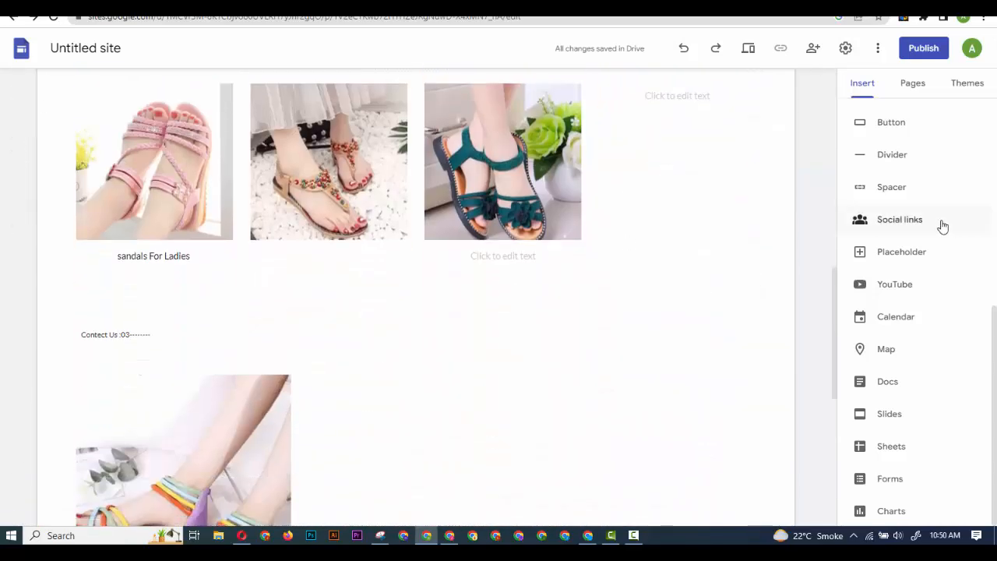
pyautogui.moveTo(946, 369); pyautogui.dragTo(256, 313)
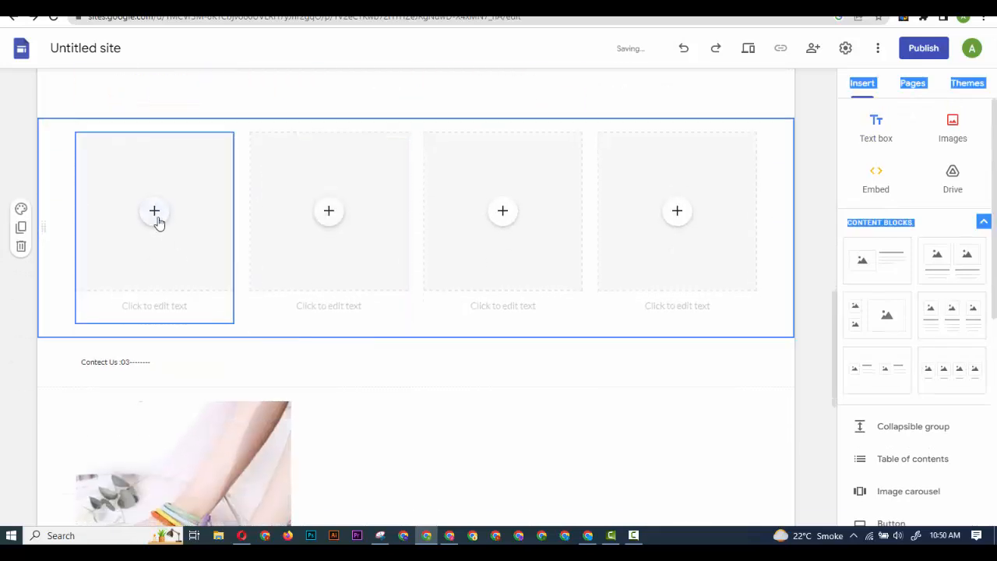
pyautogui.click(155, 213)
pyautogui.click(443, 395)
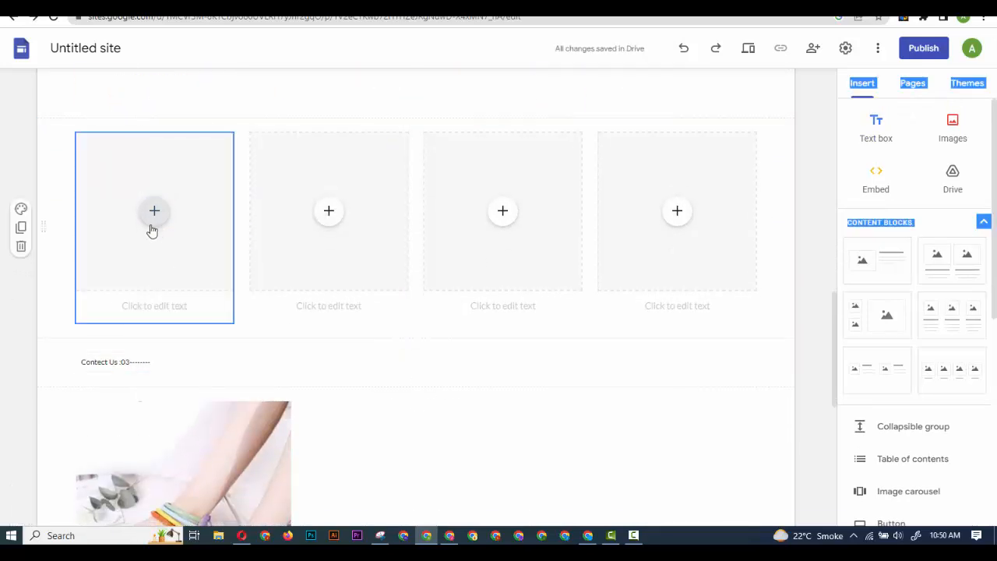
pyautogui.click(153, 212)
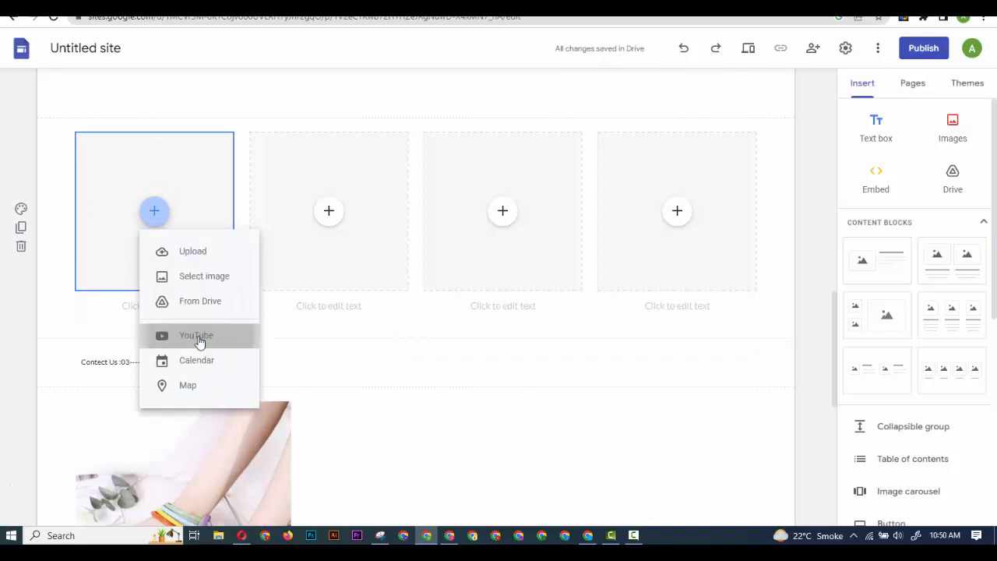
pyautogui.click(198, 338)
pyautogui.write('https://www.youtube.com/@jaidtech151')
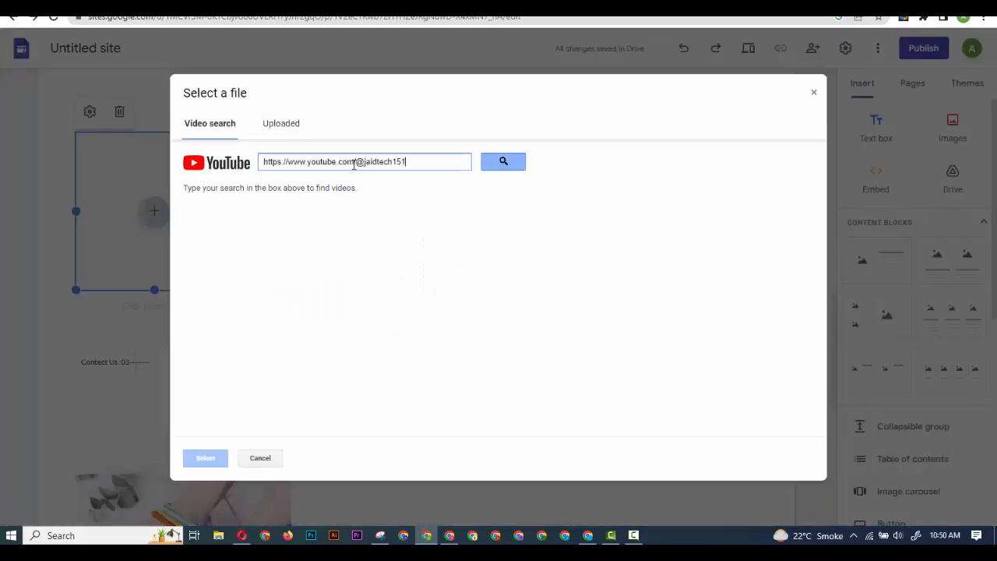
pyautogui.click(484, 163)
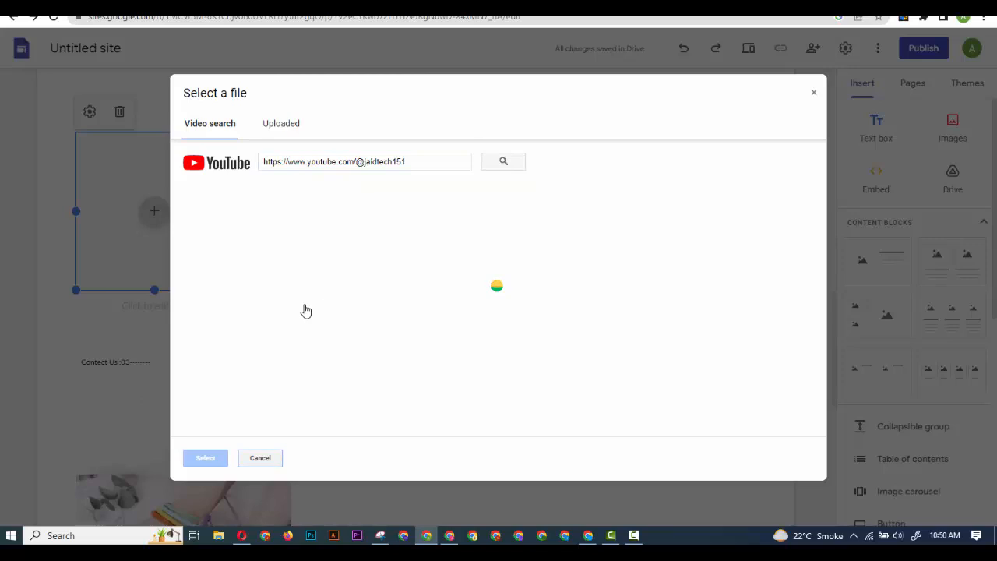
pyautogui.doubleClick(336, 295)
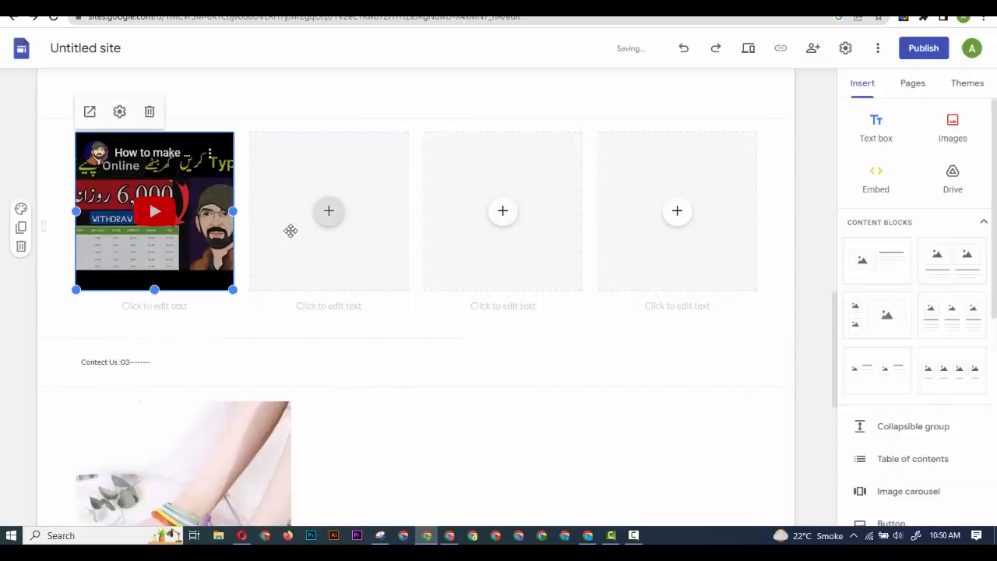
pyautogui.click(329, 214)
pyautogui.click(361, 252)
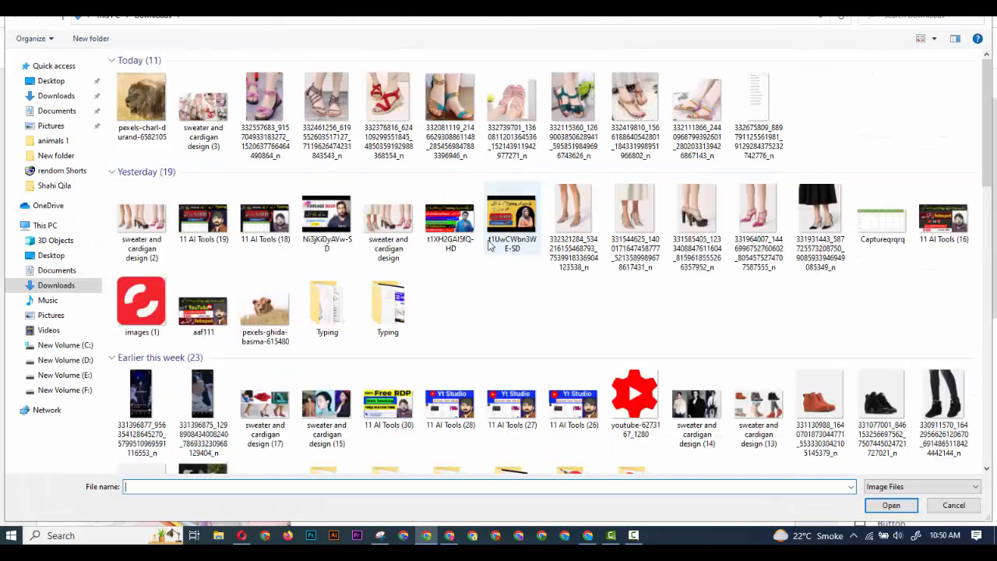
pyautogui.click(974, 3)
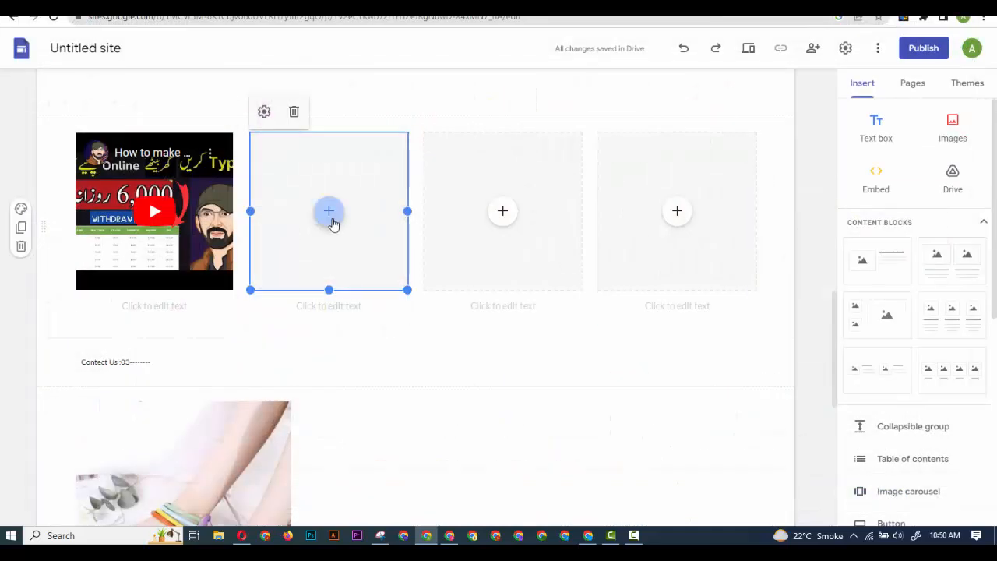
pyautogui.click(329, 212)
pyautogui.click(355, 335)
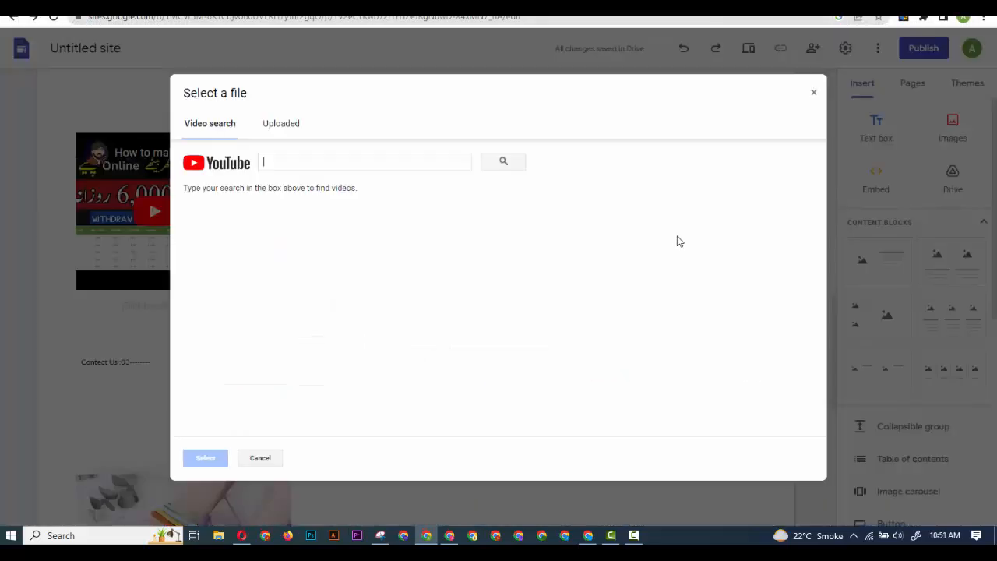
pyautogui.write('https://www.youtube.com/@jaidtech151')
pyautogui.click(503, 162)
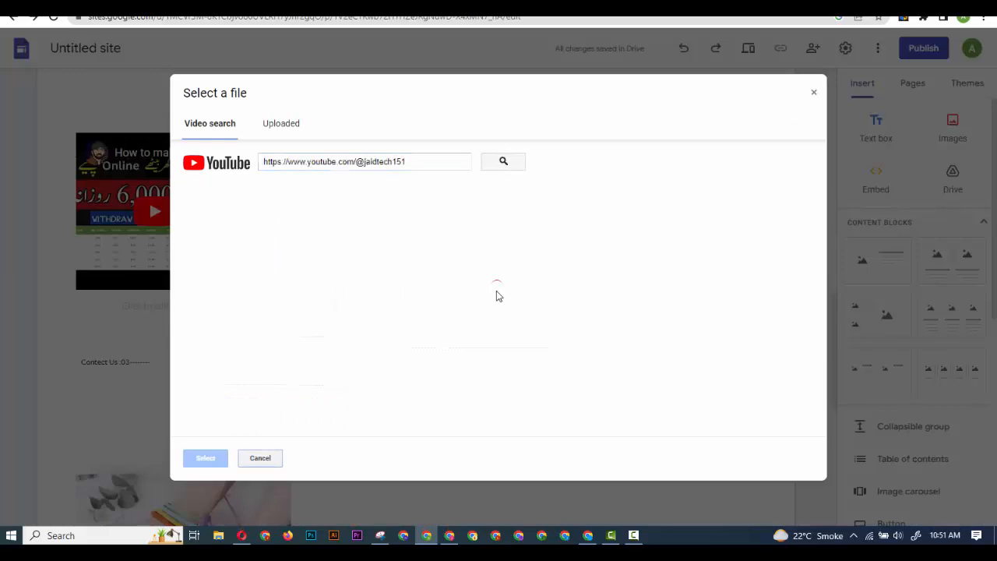
pyautogui.click(433, 355)
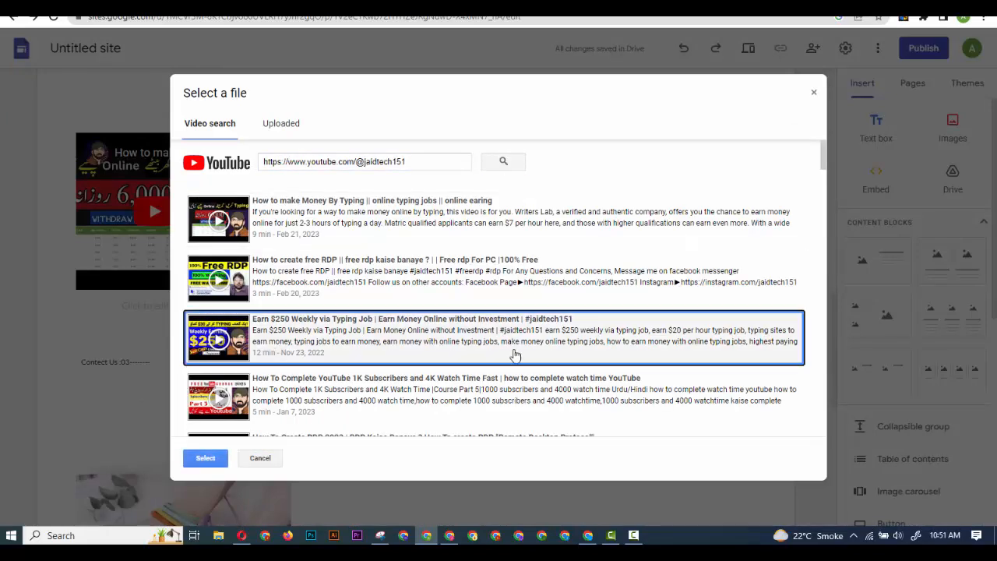
pyautogui.doubleClick(369, 334)
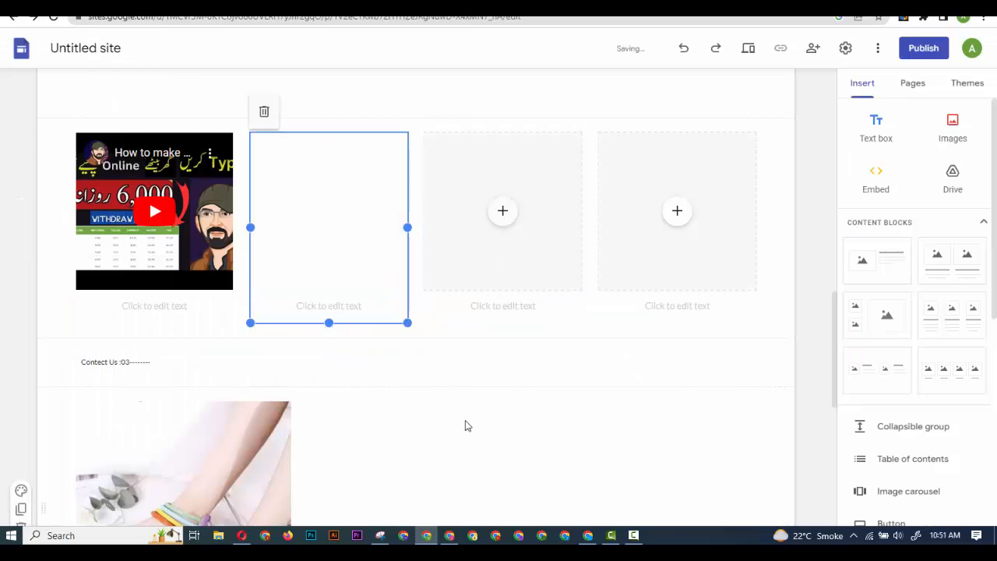
pyautogui.click(446, 383)
pyautogui.click(539, 194)
# - Delete both YouTube videos from the four-image block above the contact section
pyautogui.scroll(10, 400, 300)
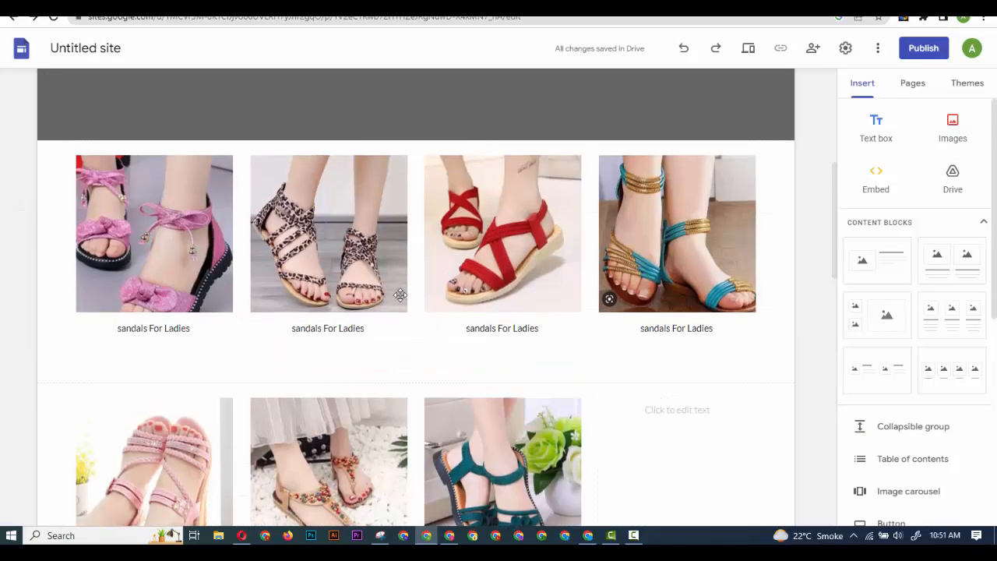
pyautogui.scroll(-10, 400, 300)
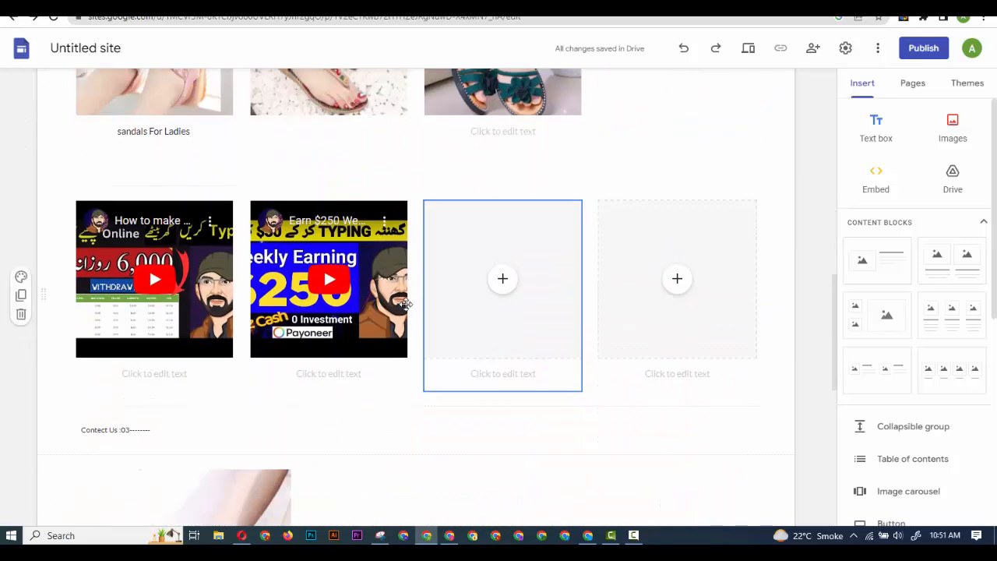
pyautogui.click(386, 226)
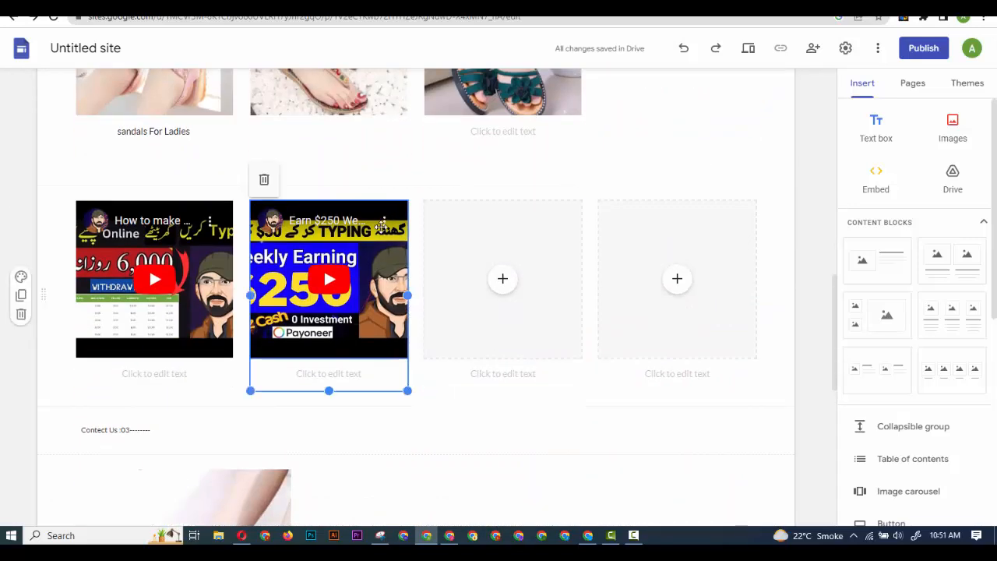
pyautogui.click(264, 179)
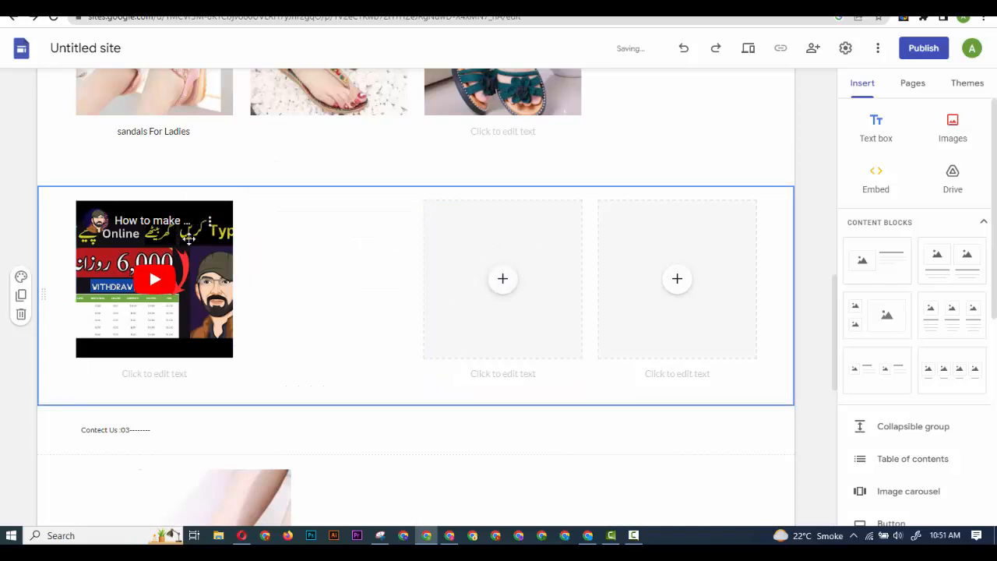
pyautogui.click(209, 223)
pyautogui.click(89, 179)
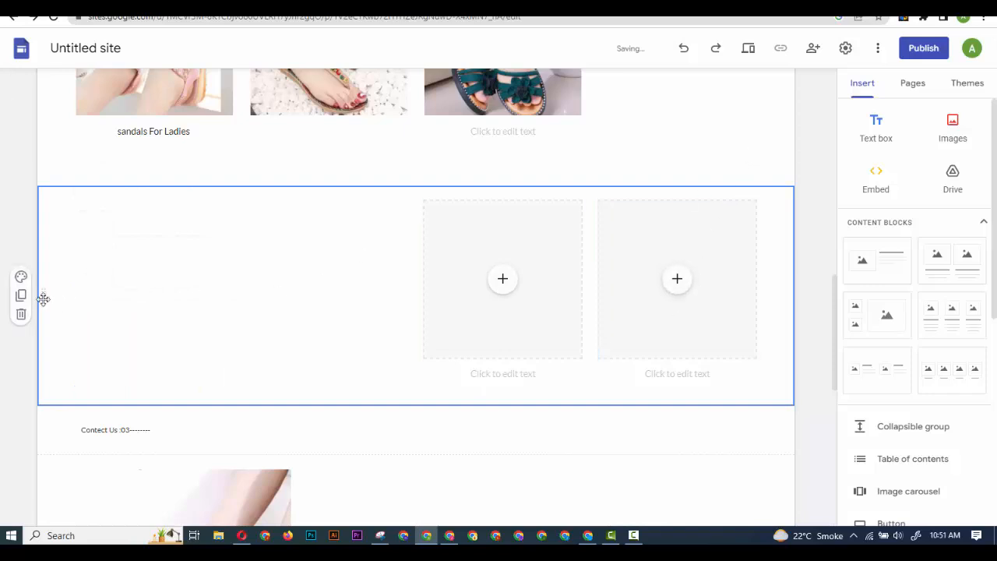
# - Delete the remaining four-image section and the section with the large YouTube video near the end of the page
pyautogui.click(21, 314)
pyautogui.scroll(-5, 576, 378)
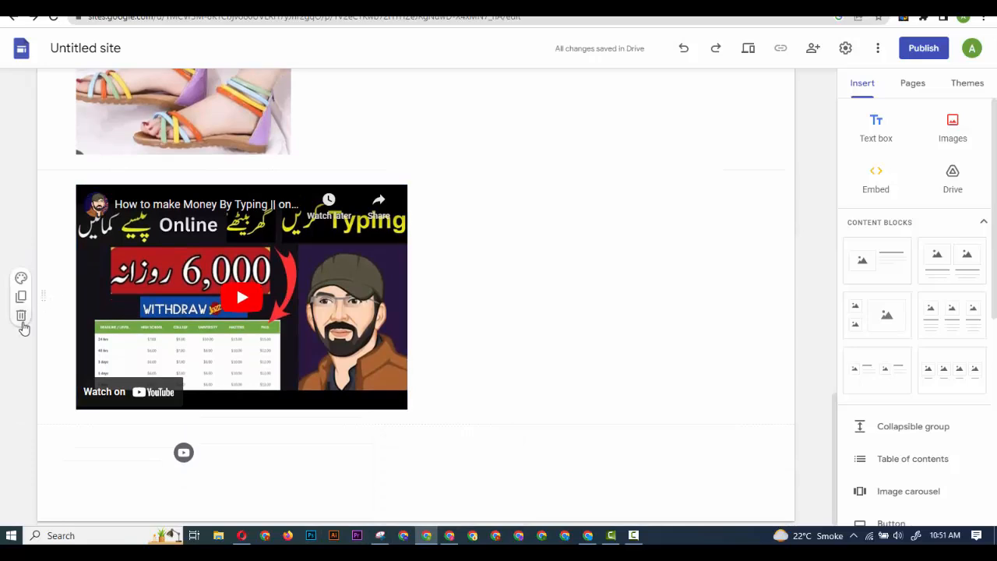
pyautogui.click(22, 318)
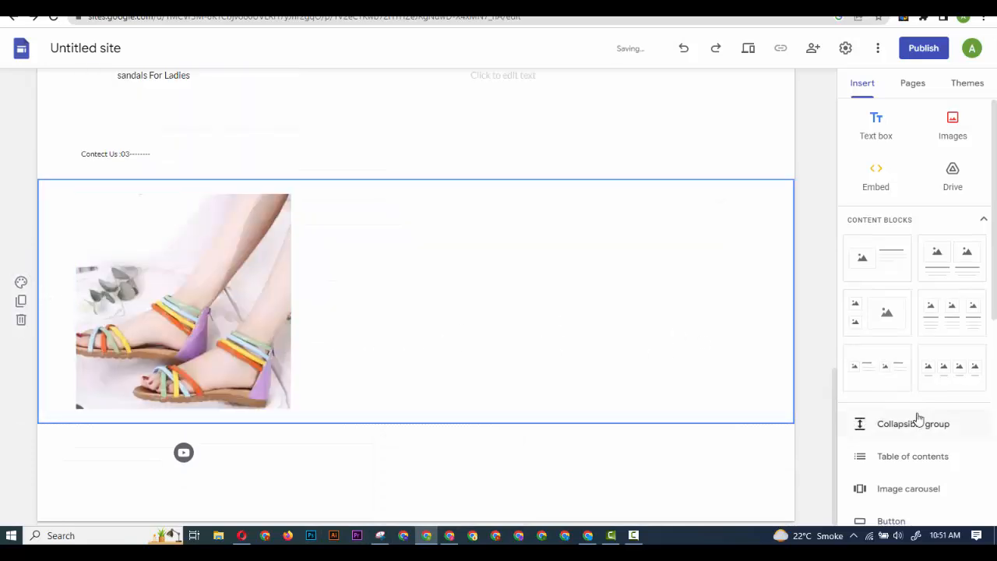
# - Insert a table of contents between the banner and the first row of sandal photos
pyautogui.scroll(-2, 918, 413)
pyautogui.click(905, 285)
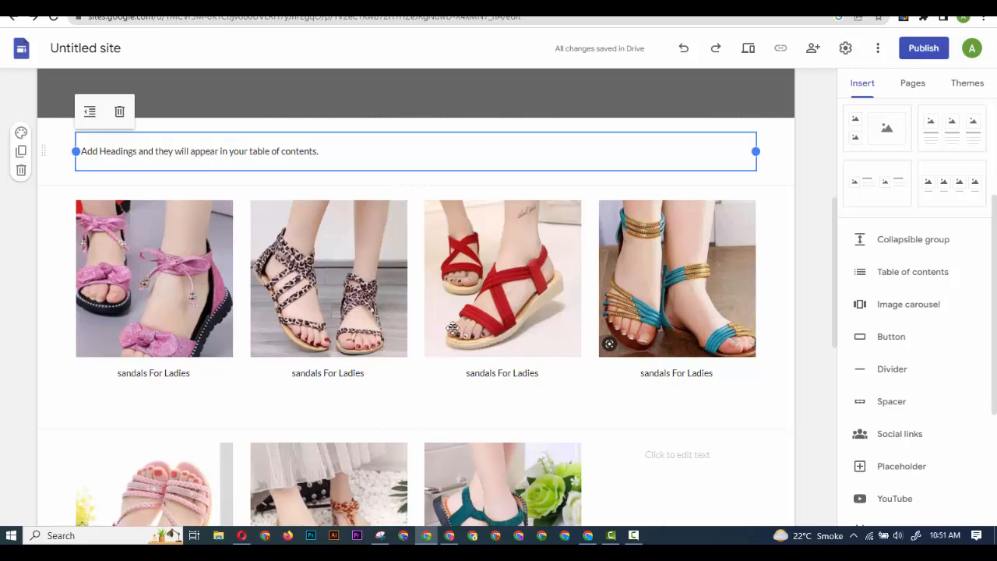
pyautogui.click(806, 384)
# - Examine the layout of the whole page, from the banner down to the social link, at a much smaller zoom
pyautogui.scroll(5, 768, 351)
pyautogui.scroll(-5, 765, 351)
pyautogui.hotkey('ctrl', '-')
pyautogui.hotkey('ctrl', '-')
pyautogui.hotkey('ctrl', '-')
pyautogui.hotkey('ctrl', '-')
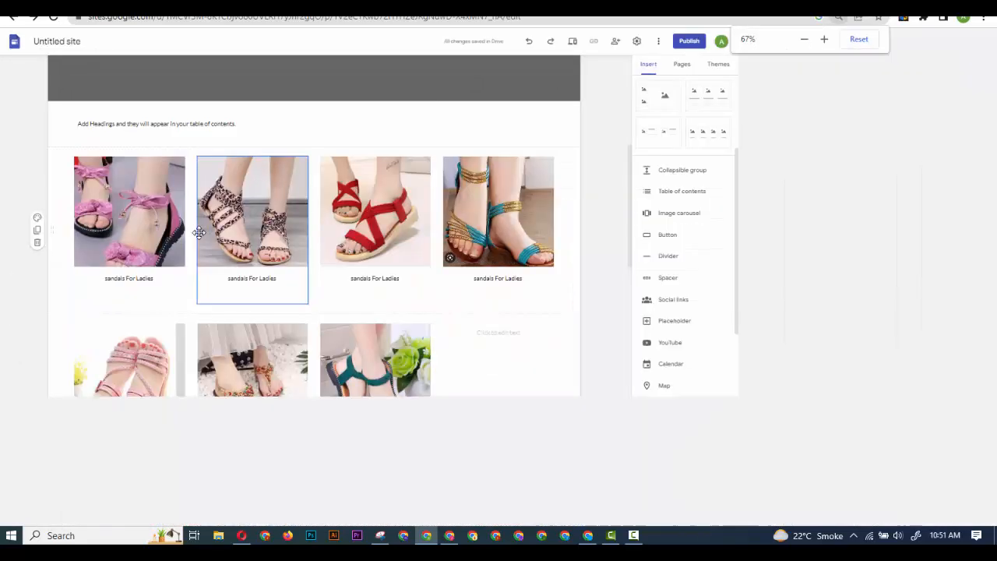
pyautogui.scroll(5, 668, 338)
pyautogui.hotkey('ctrl', '-')
pyautogui.hotkey('ctrl', '-')
pyautogui.hotkey('ctrl', '-')
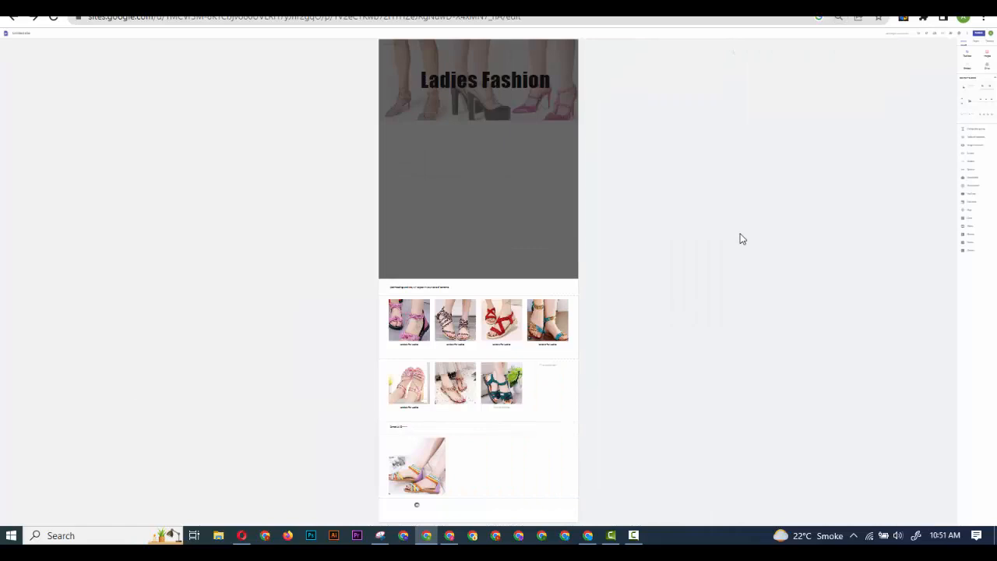
# - Insert a second table of contents directly below the banner
pyautogui.hotkey('ctrl', '+')
pyautogui.hotkey('ctrl', '+')
pyautogui.hotkey('ctrl', '+')
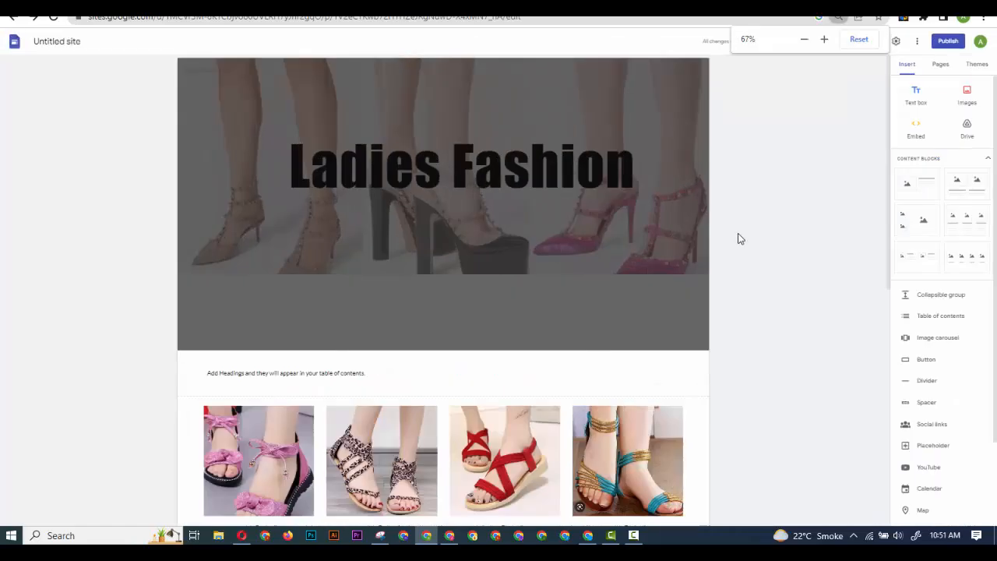
pyautogui.click(963, 317)
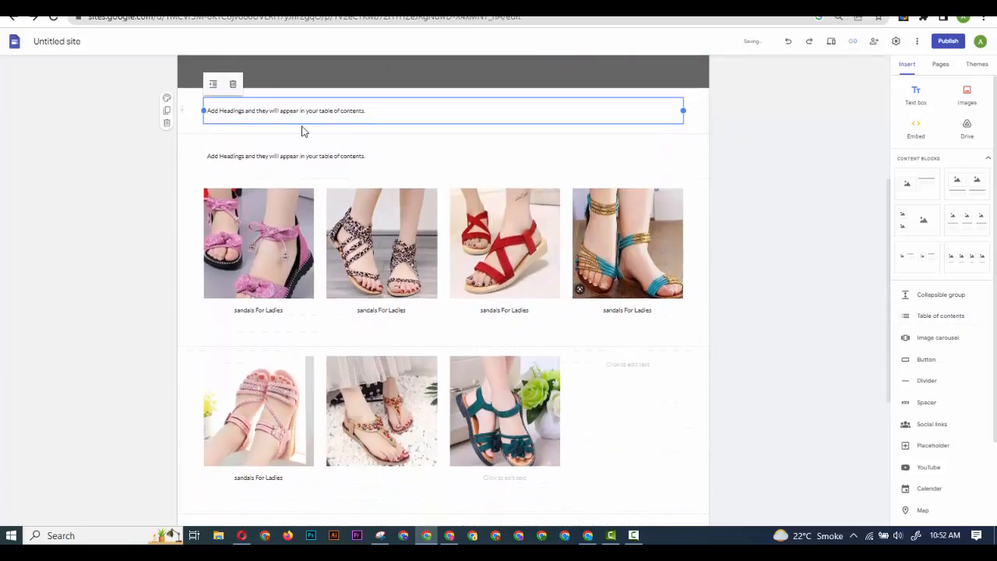
pyautogui.click(935, 337)
pyautogui.click(418, 241)
pyautogui.click(440, 257)
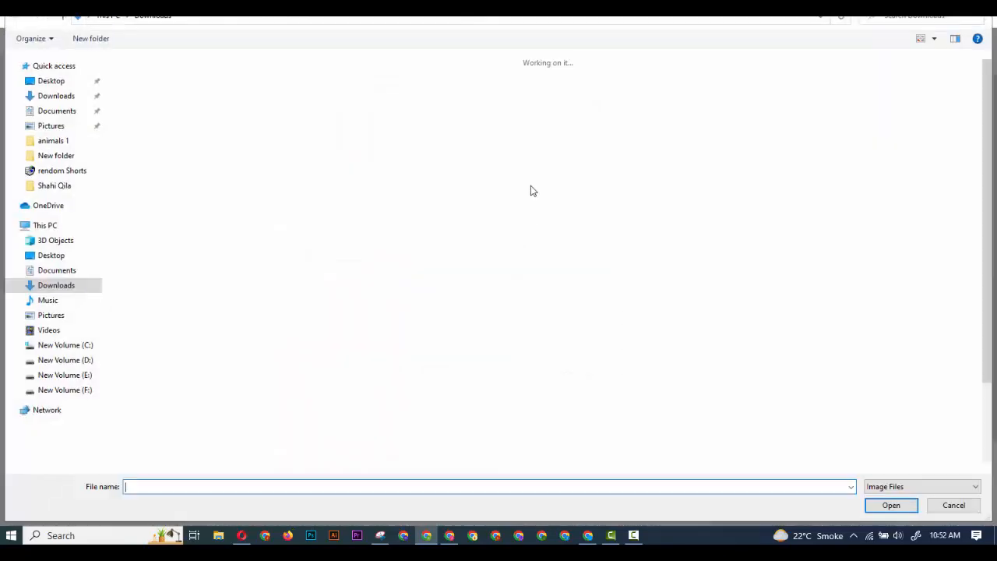
pyautogui.doubleClick(326, 101)
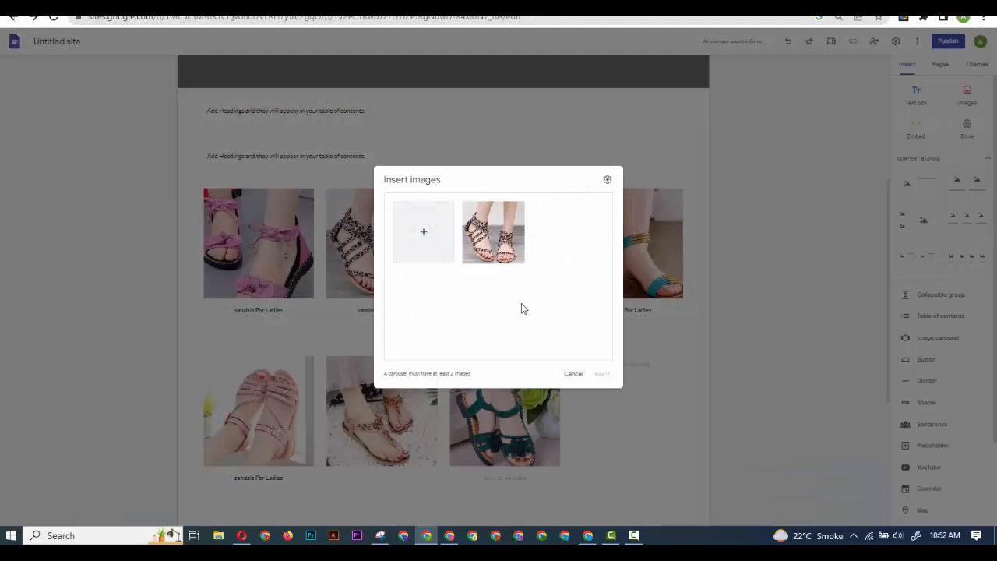
pyautogui.click(607, 180)
pyautogui.click(574, 372)
# - Insert a spacer beneath the first sandal photo's caption and a divider between the two rows of sandal photos
pyautogui.hotkey('ctrl', '+')
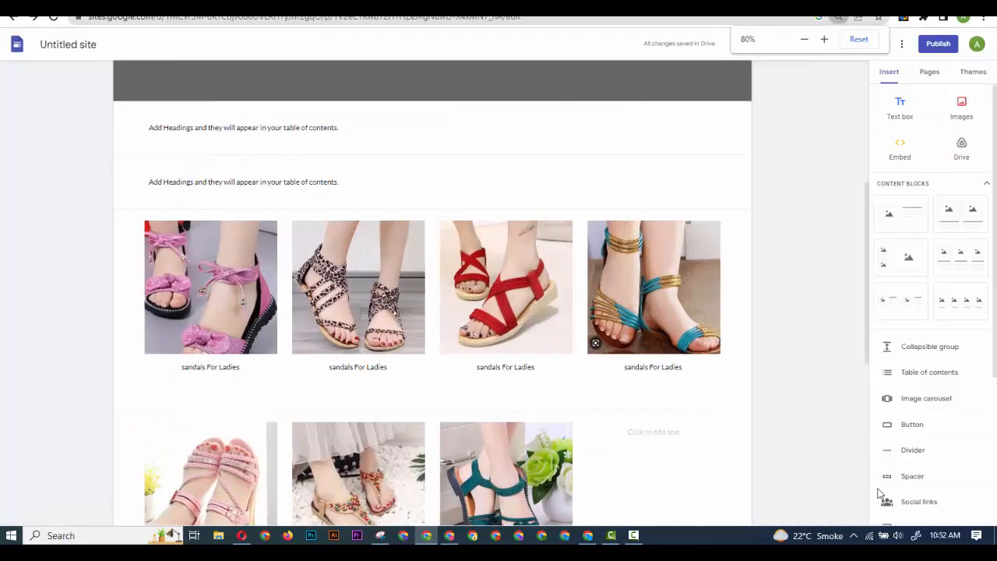
pyautogui.scroll(-1, 881, 480)
pyautogui.click(922, 414)
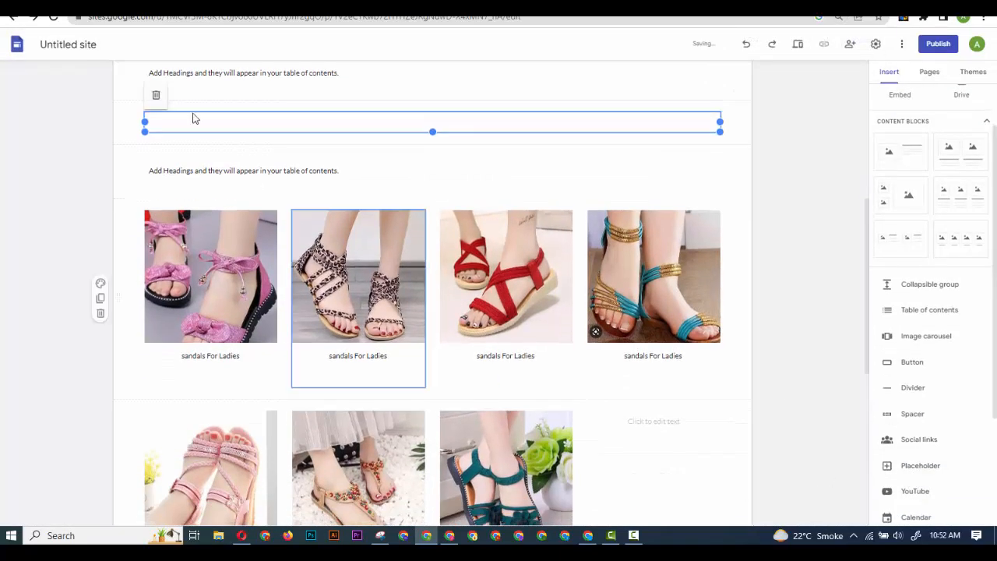
pyautogui.moveTo(372, 129); pyautogui.dragTo(193, 377)
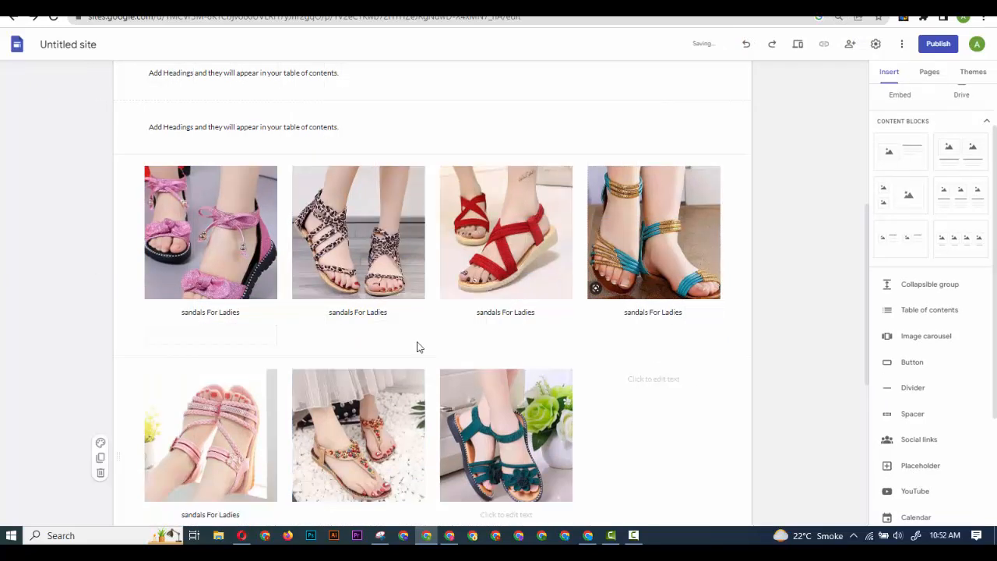
pyautogui.click(912, 392)
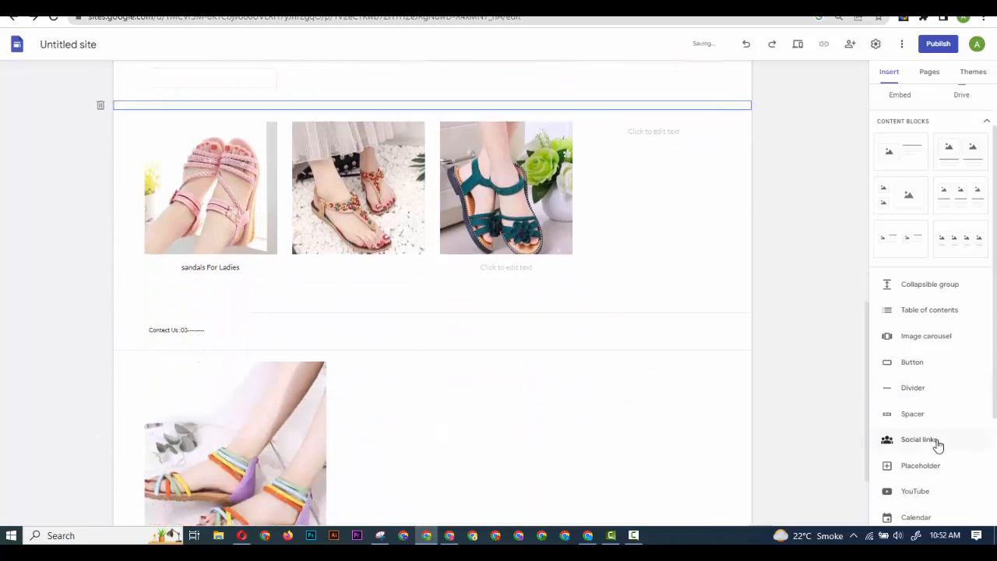
pyautogui.scroll(-2, 947, 490)
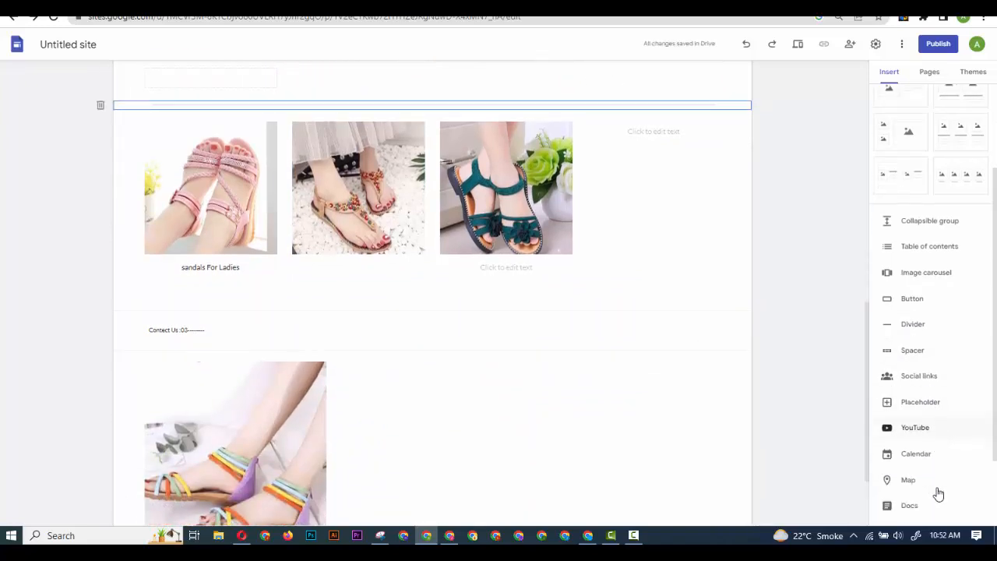
pyautogui.click(911, 487)
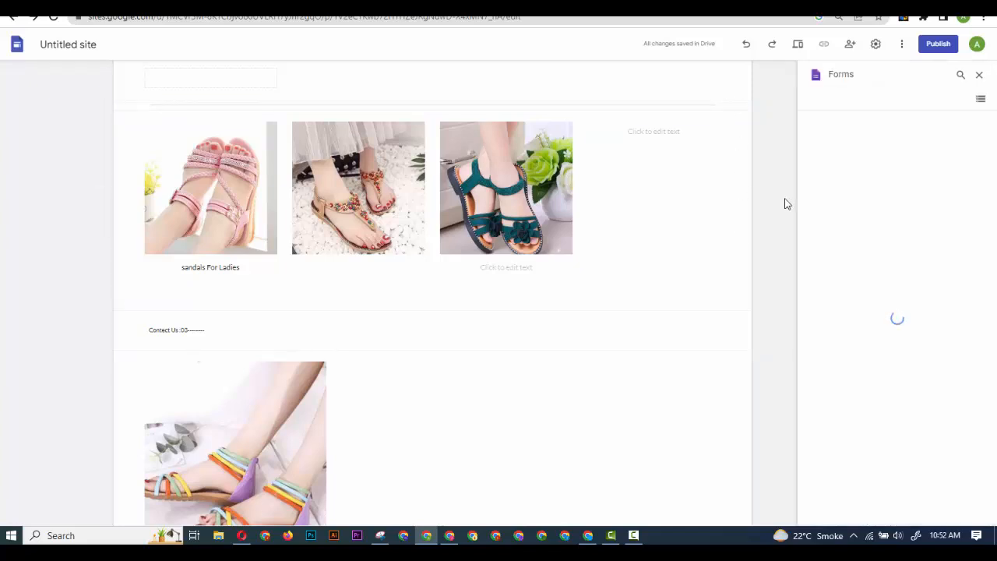
pyautogui.click(980, 75)
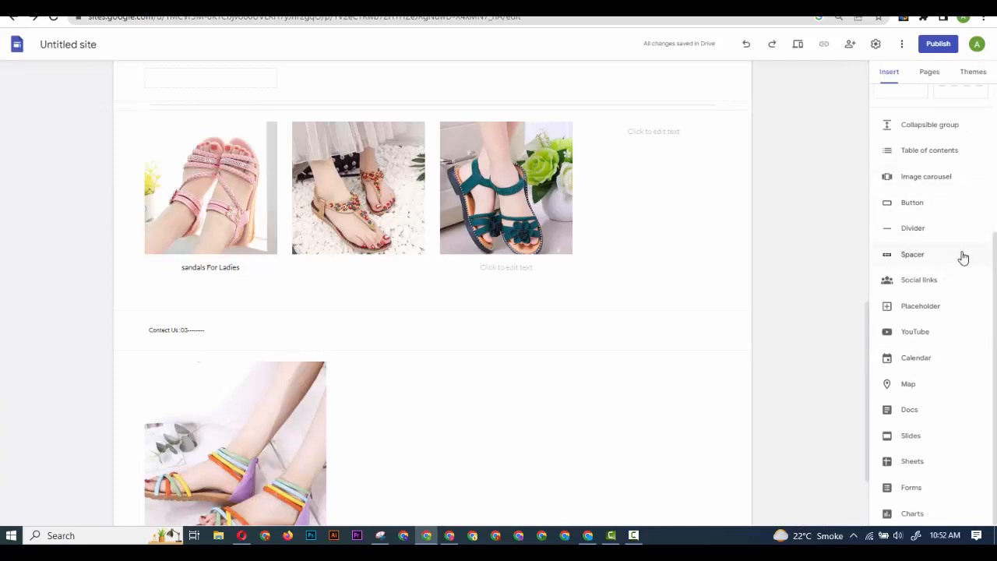
pyautogui.click(938, 206)
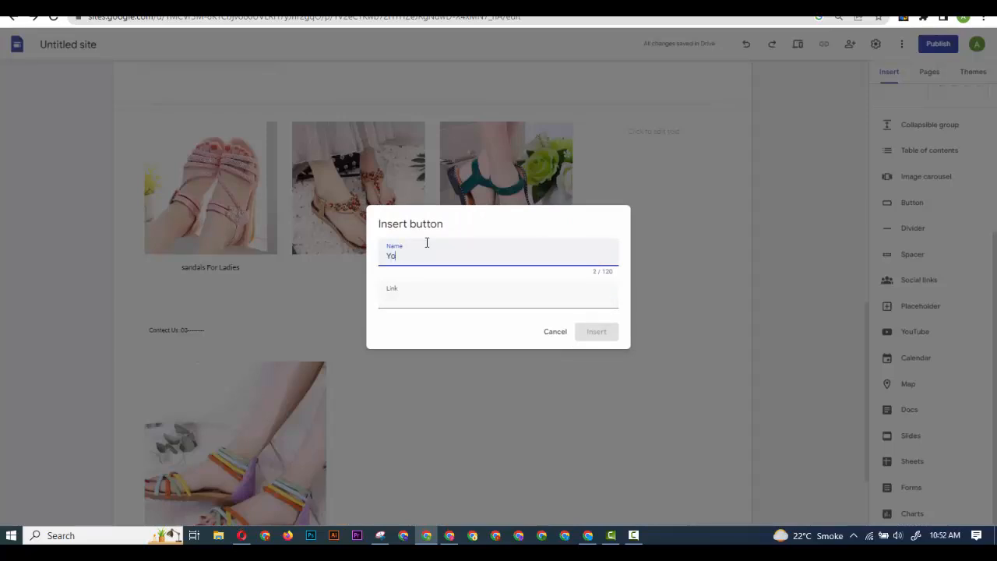
pyautogui.write('Youtube')
pyautogui.click(421, 301)
pyautogui.hotkey('ctrl', 'v')
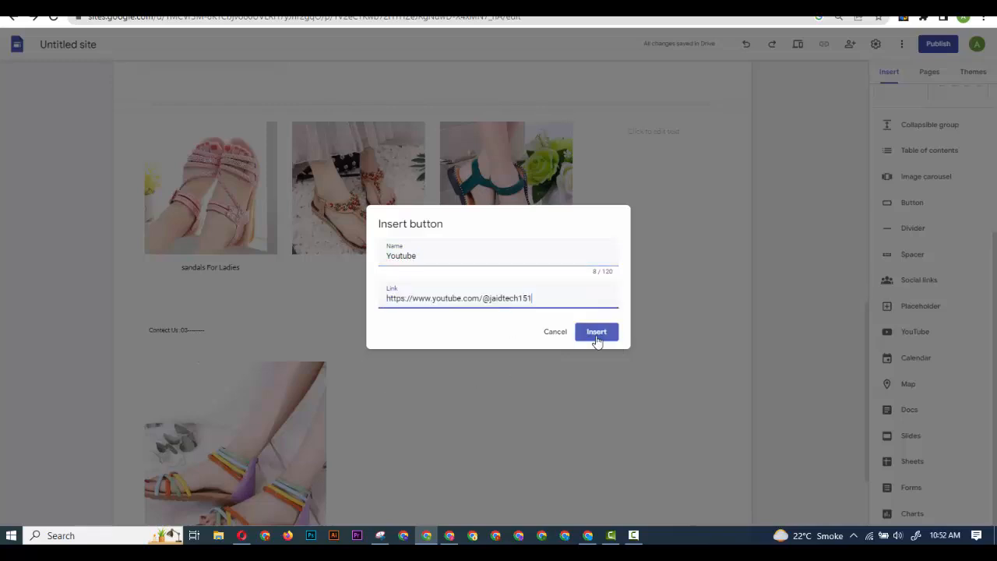
pyautogui.click(597, 333)
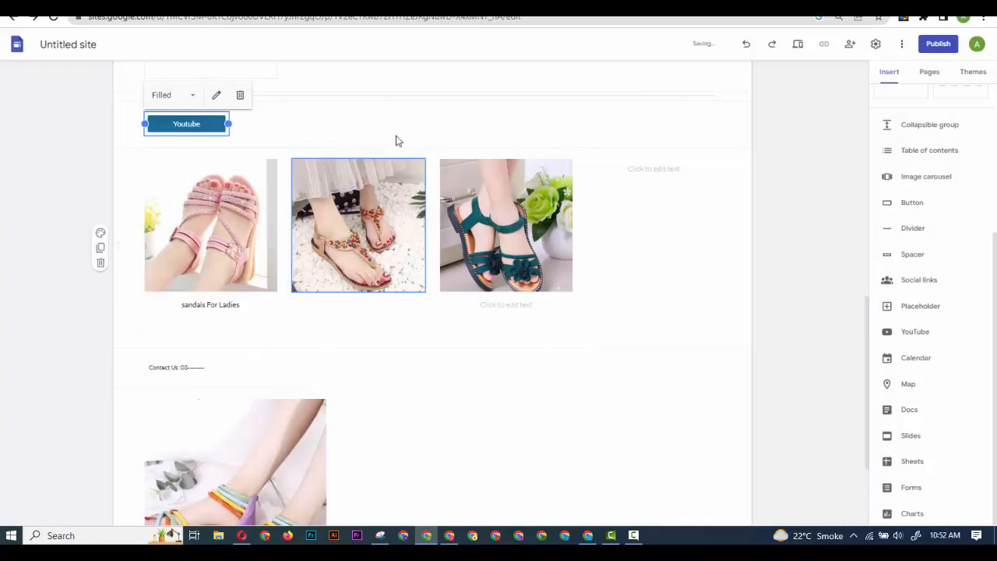
# - Try the Outlined style on the Youtube button, restore the Filled style, and move the button directly below the social link icon
pyautogui.click(186, 123)
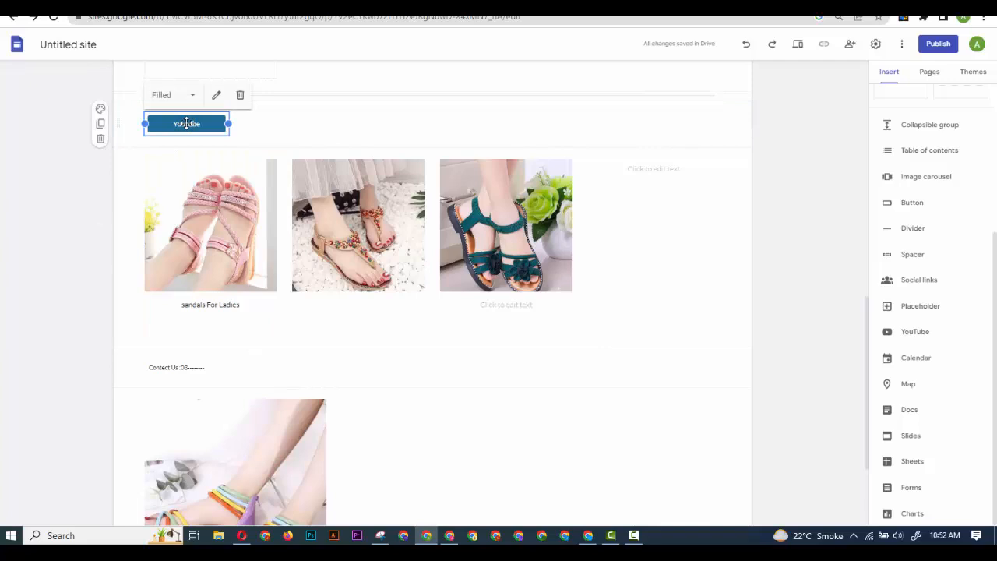
pyautogui.click(169, 98)
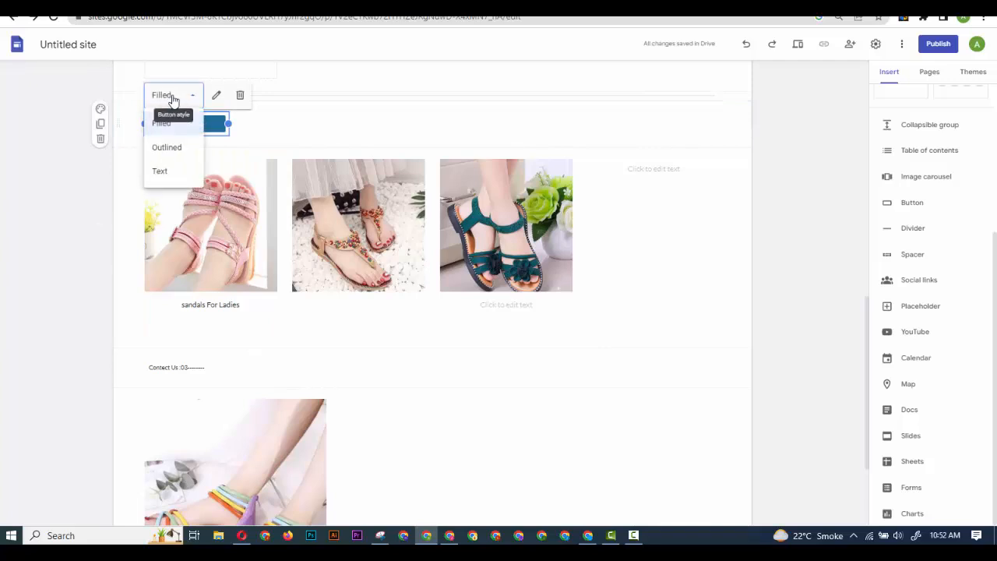
pyautogui.click(168, 152)
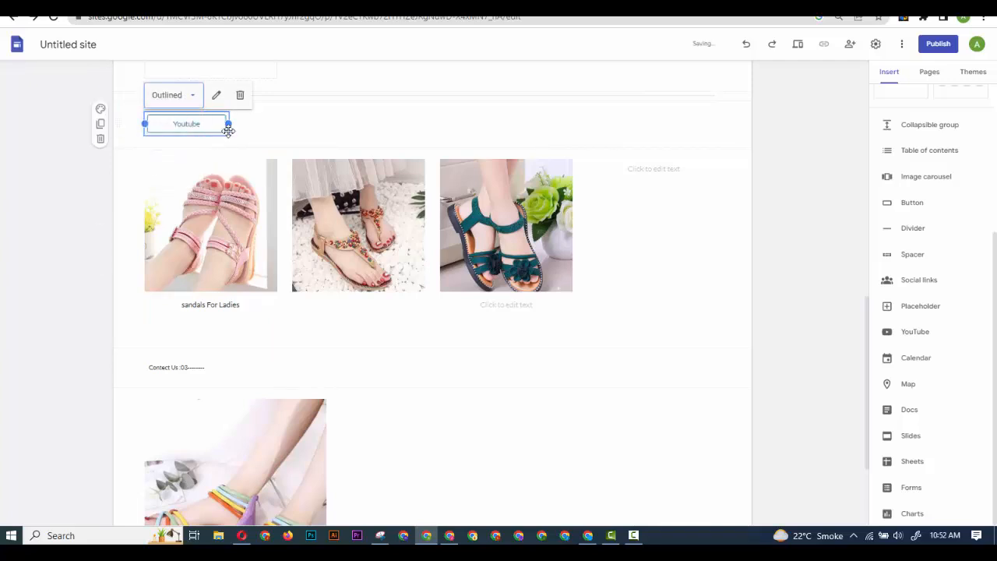
pyautogui.click(191, 121)
pyautogui.click(169, 96)
pyautogui.click(180, 122)
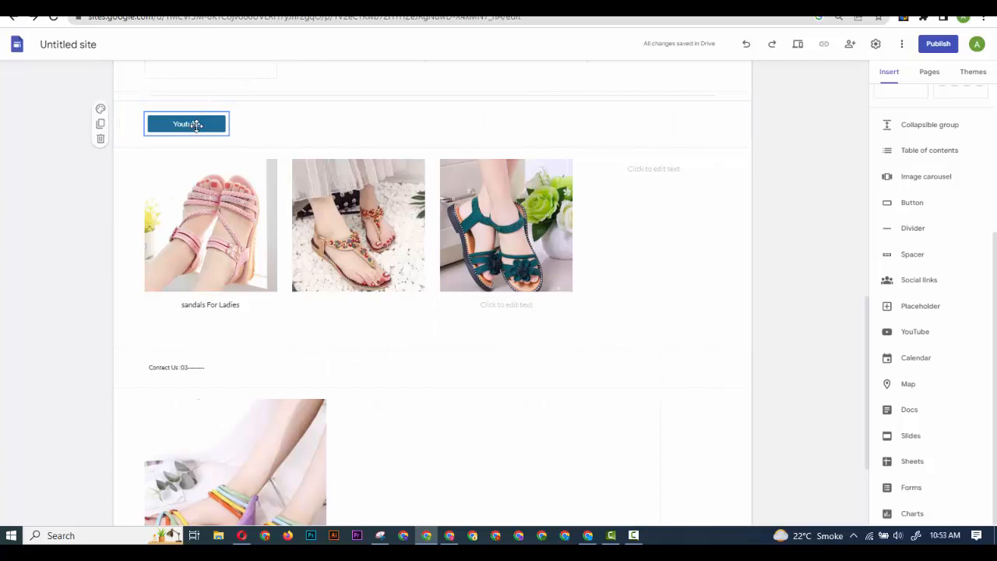
pyautogui.moveTo(191, 123); pyautogui.dragTo(263, 489)
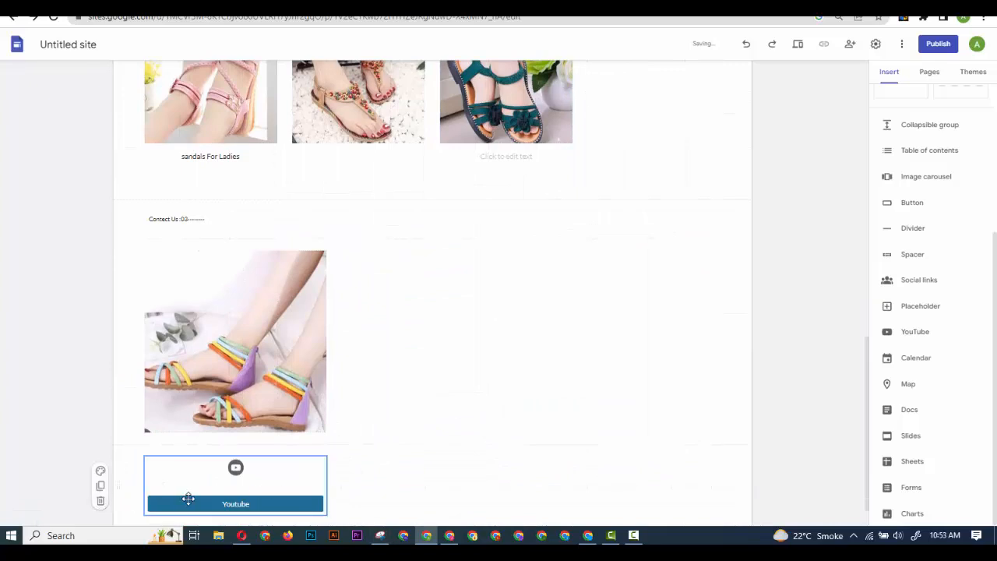
# - Delete the last three sections of the page: the social link with the Youtube button, the single sandal photo, and the contact text
pyautogui.click(235, 468)
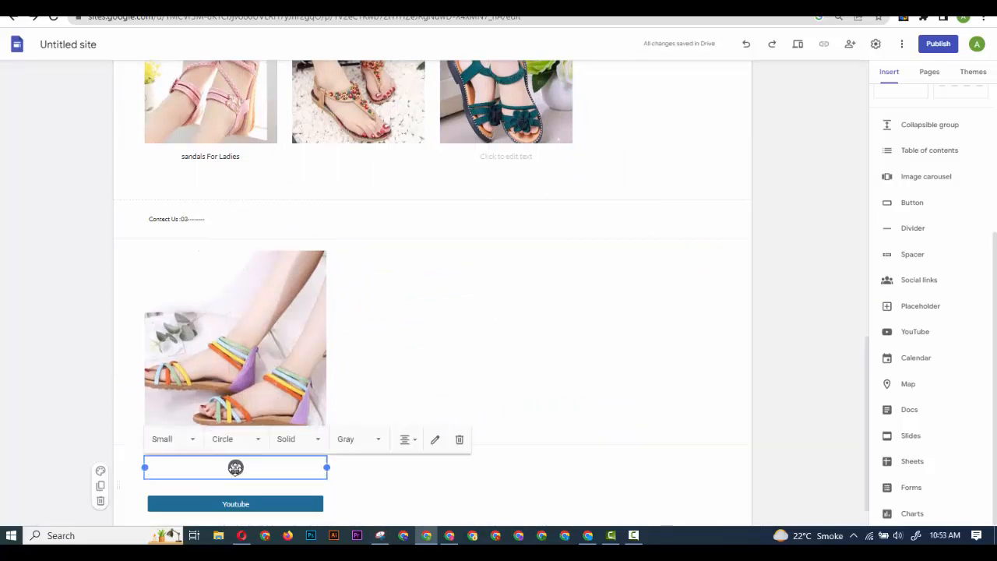
pyautogui.click(98, 500)
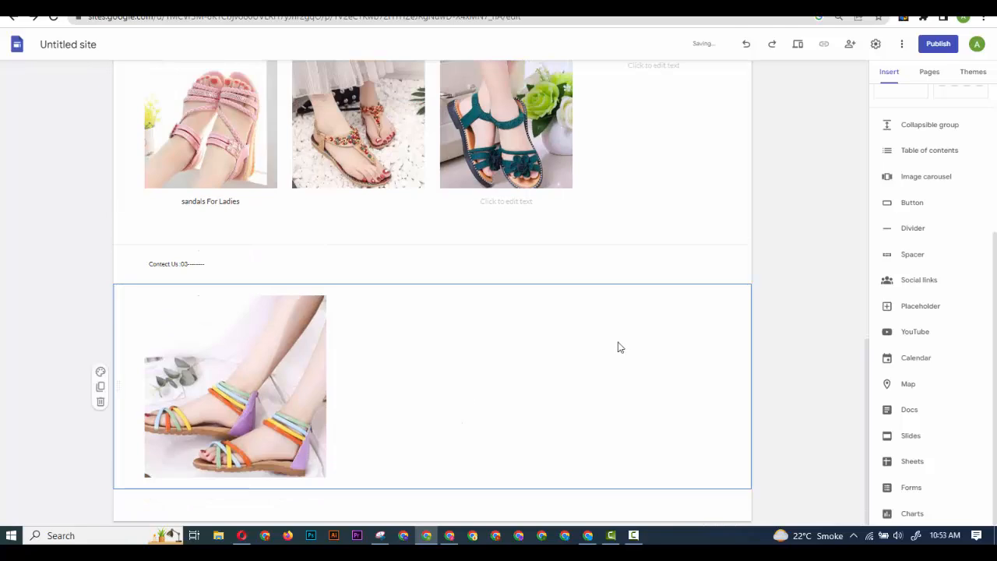
pyautogui.click(100, 402)
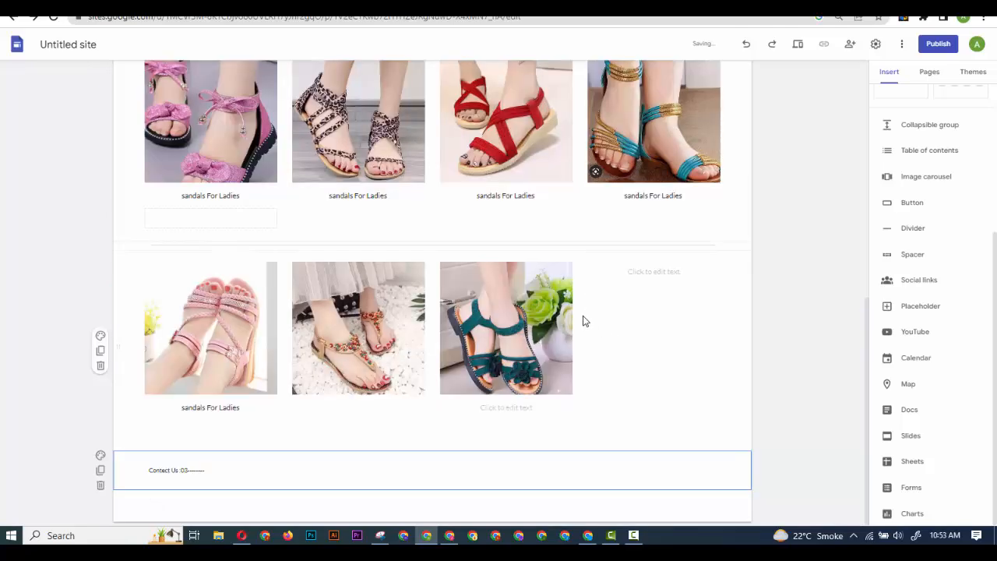
pyautogui.scroll(6, 639, 360)
pyautogui.scroll(-5, 664, 360)
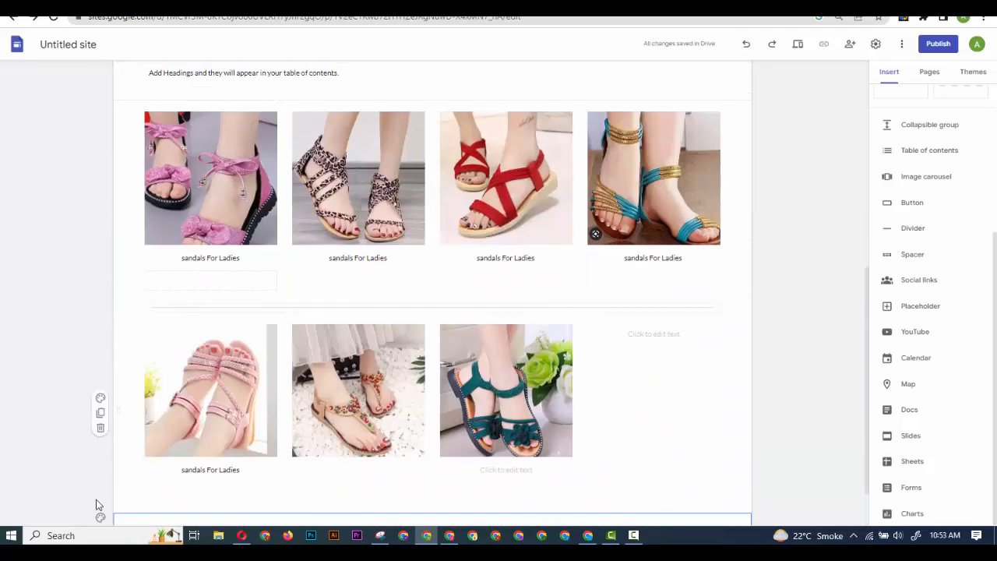
pyautogui.scroll(-1, 120, 494)
pyautogui.click(101, 485)
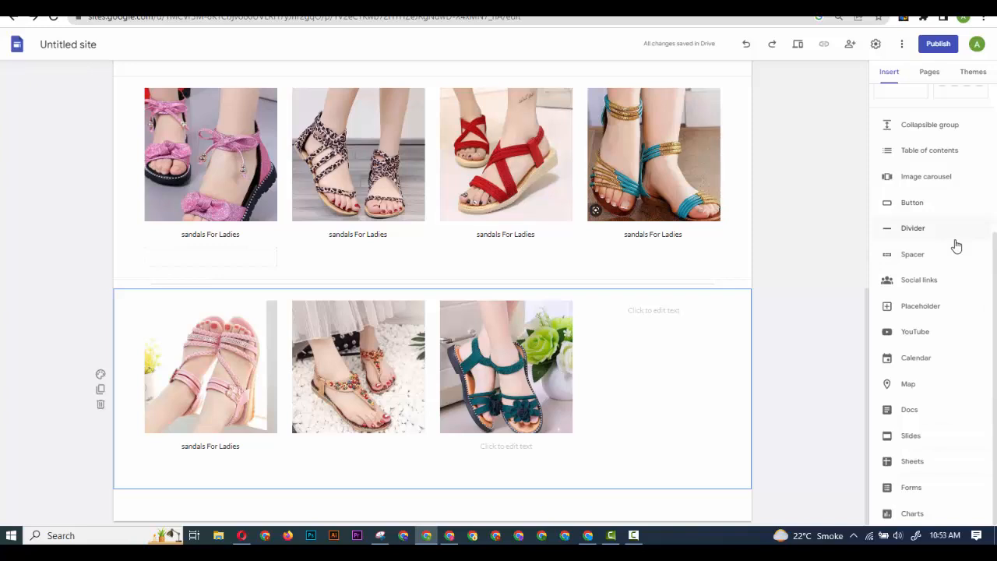
# - Insert a collapsible group at the end of the page, below the second row of sandal photos
pyautogui.scroll(1, 956, 246)
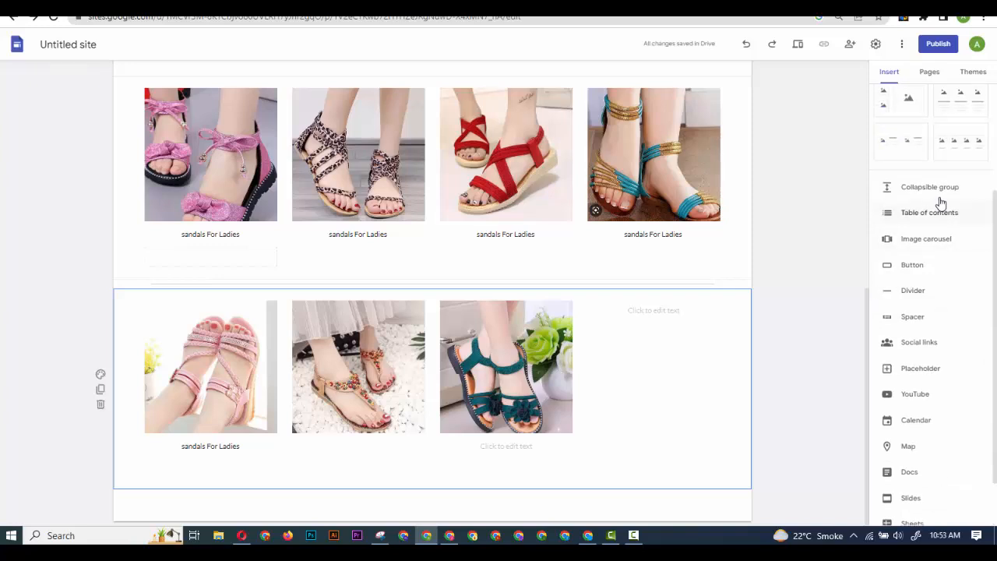
pyautogui.click(939, 195)
pyautogui.click(348, 448)
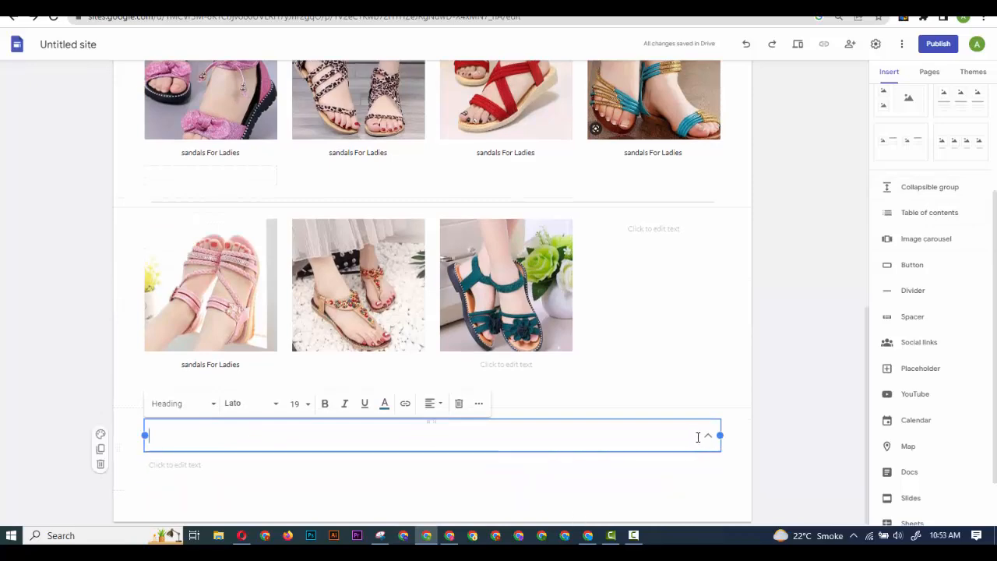
# - Change the Simple theme's colour to pink
pyautogui.scroll(4, 779, 376)
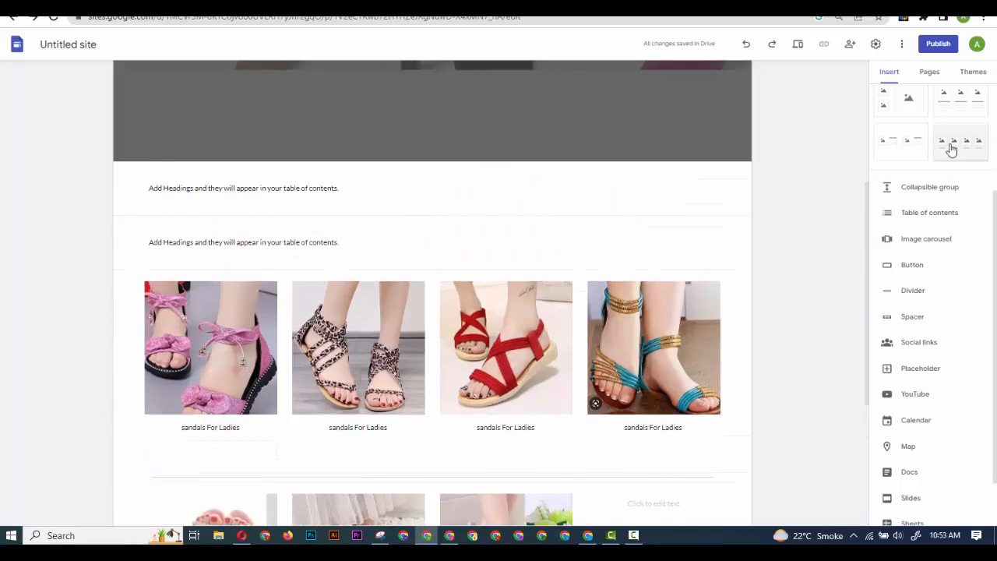
pyautogui.scroll(3, 907, 191)
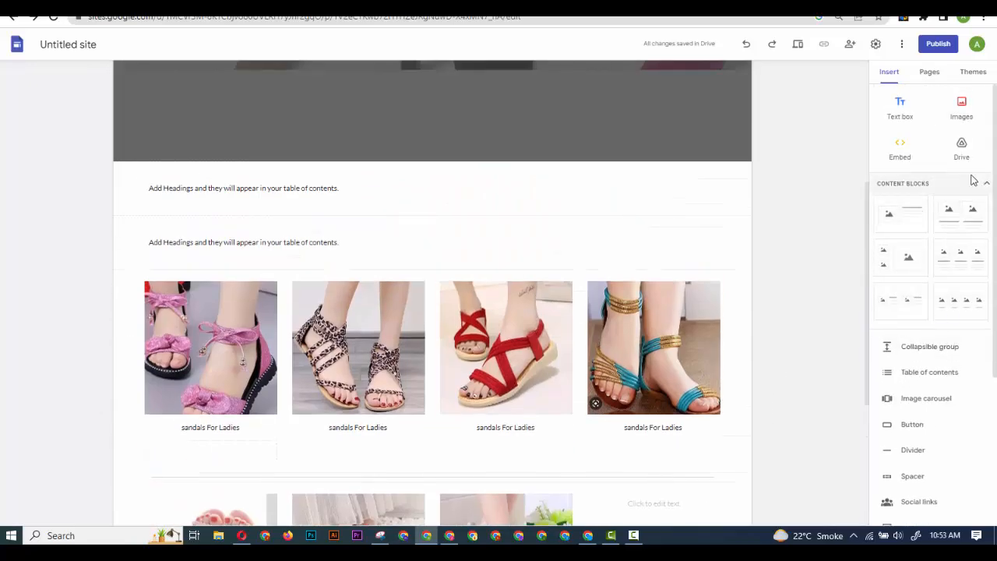
pyautogui.scroll(3, 920, 179)
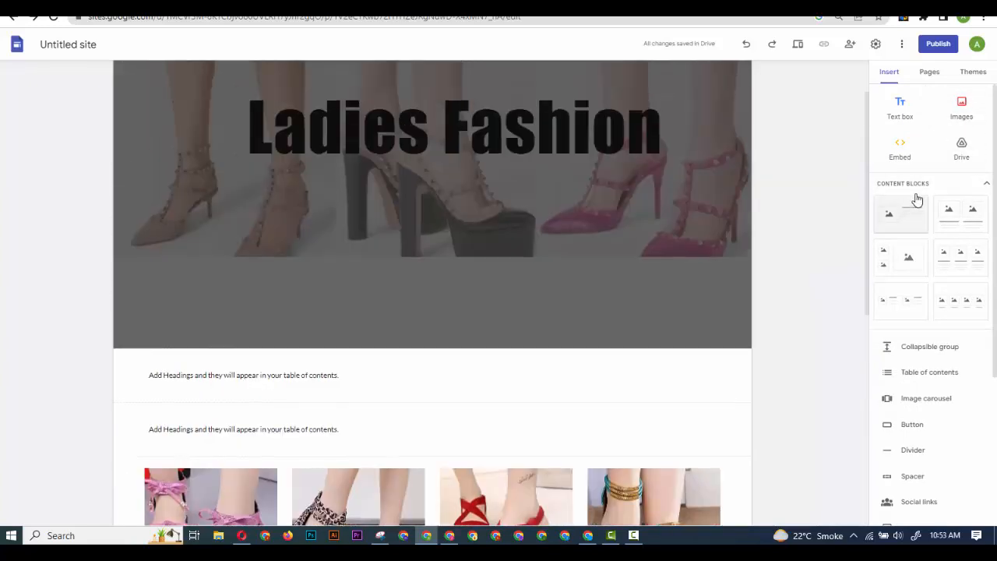
pyautogui.click(928, 72)
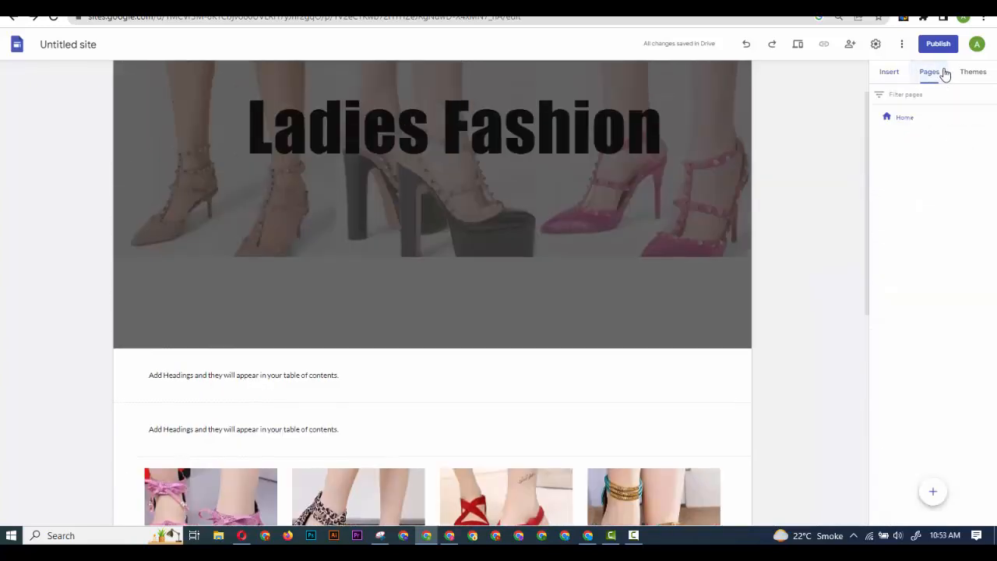
pyautogui.click(974, 72)
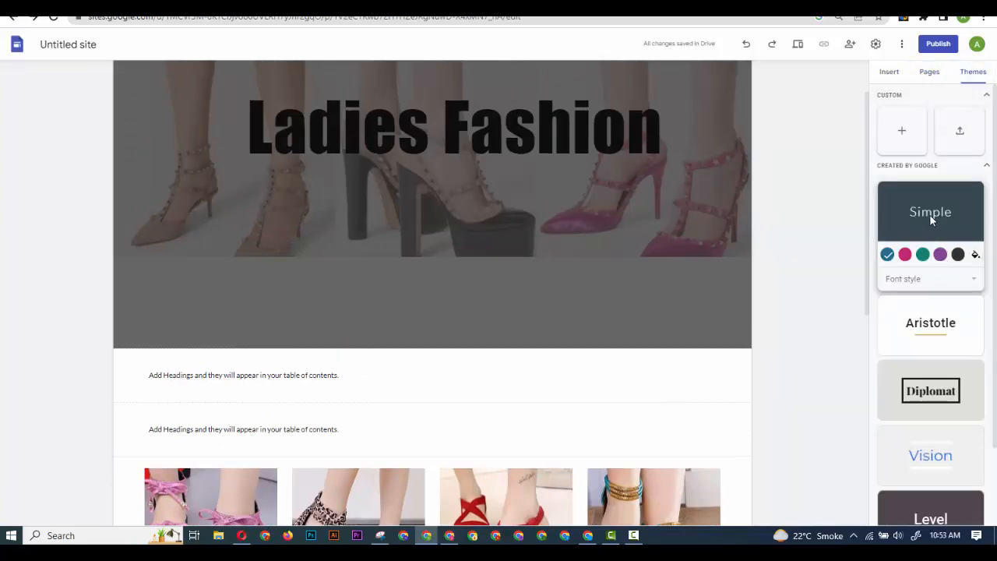
pyautogui.click(904, 256)
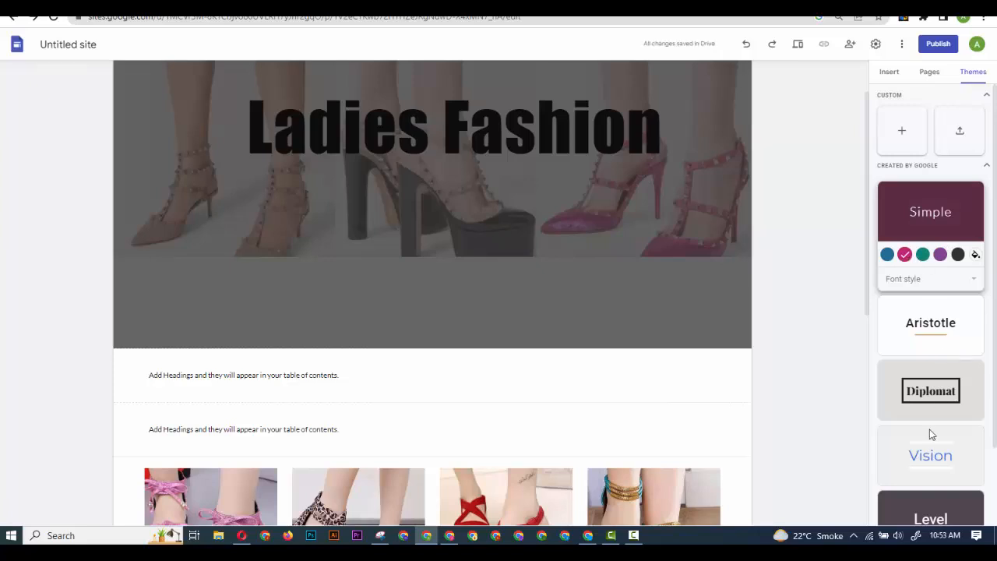
pyautogui.scroll(-1, 932, 426)
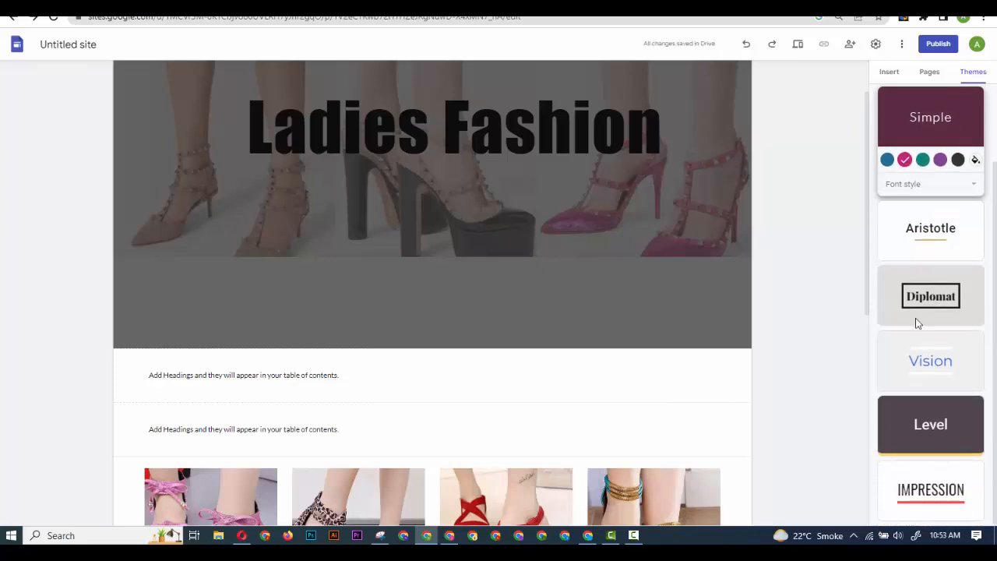
pyautogui.scroll(1, 943, 300)
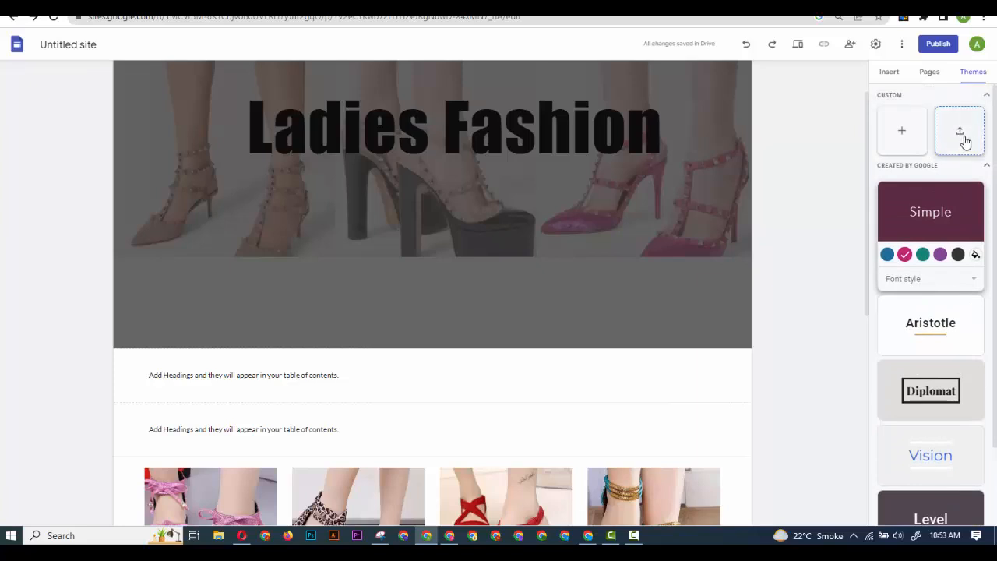
pyautogui.click(958, 113)
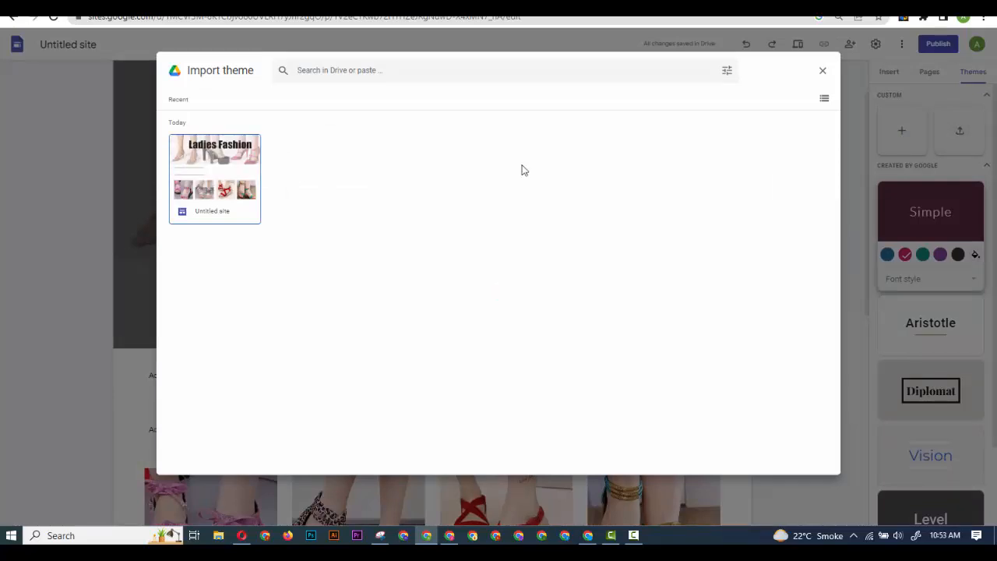
pyautogui.click(823, 70)
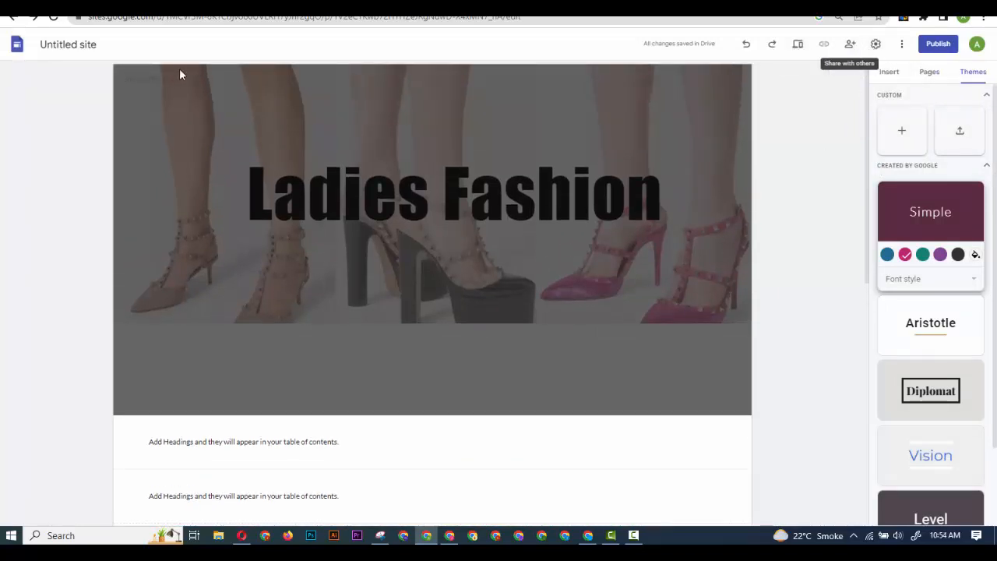
pyautogui.click(169, 18)
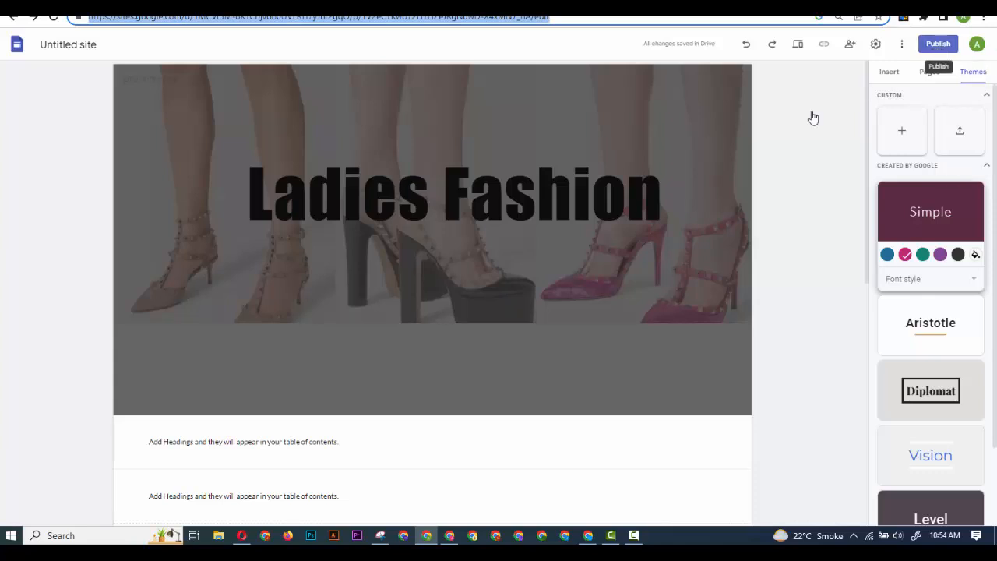
# - Try the publishing settings with web address ladiesfasion and public search engines asked not to display the site, and cancel publishing
pyautogui.scroll(-1, 953, 145)
pyautogui.click(929, 48)
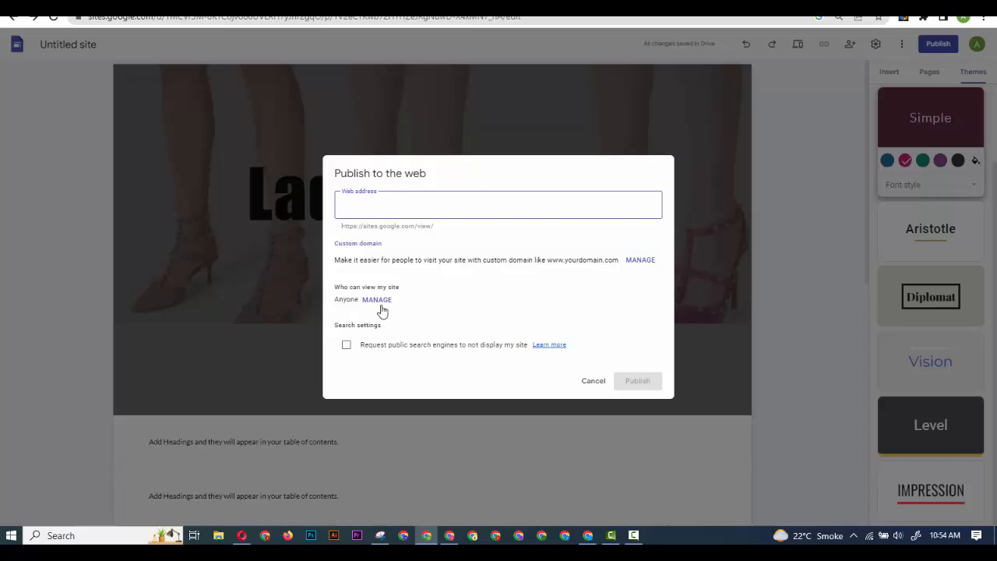
pyautogui.write('https://www.youtube.com/@jaxika')
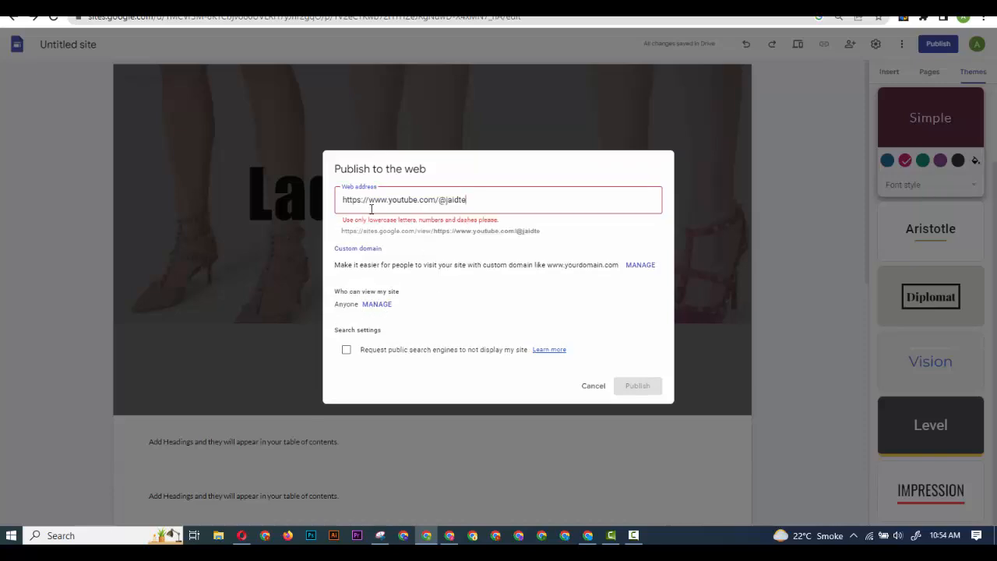
pyautogui.hotkey('ctrl', 'z')
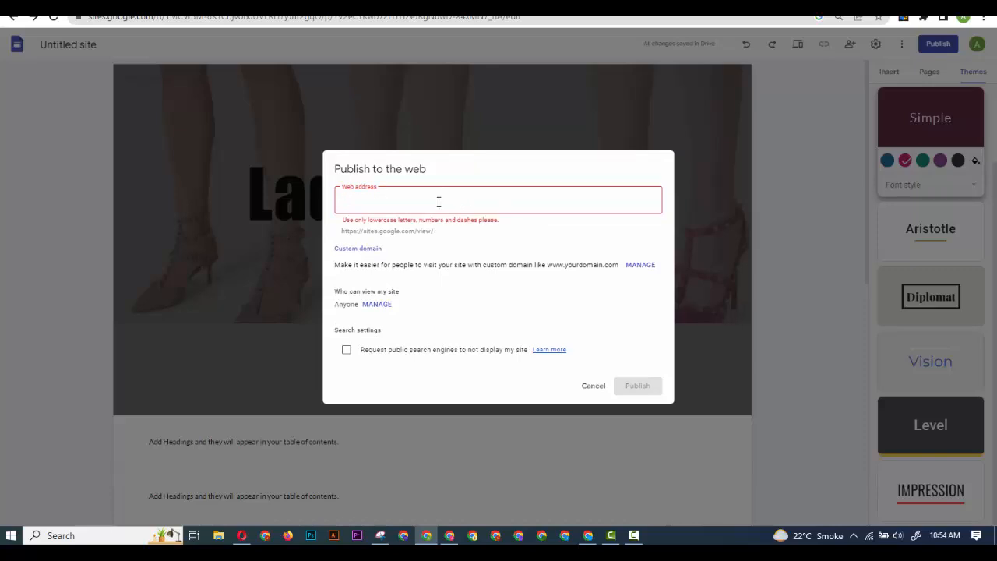
pyautogui.write('lad')
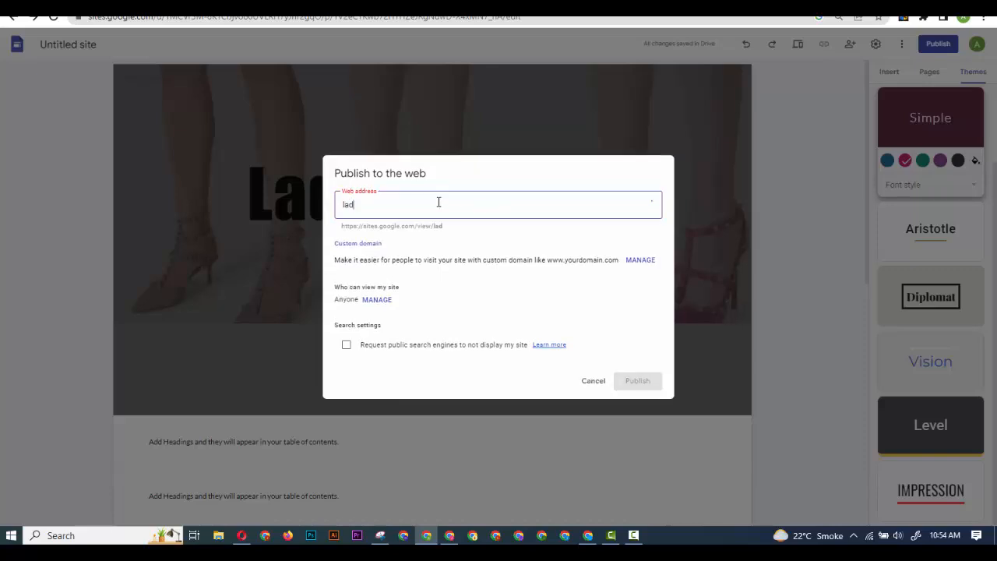
pyautogui.write('ies-')
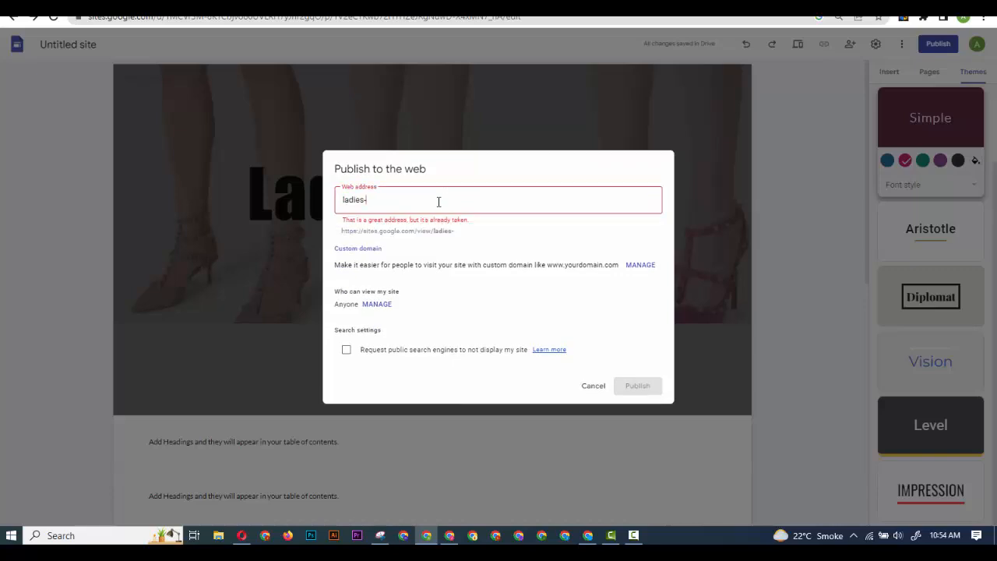
pyautogui.press('BackSpace')
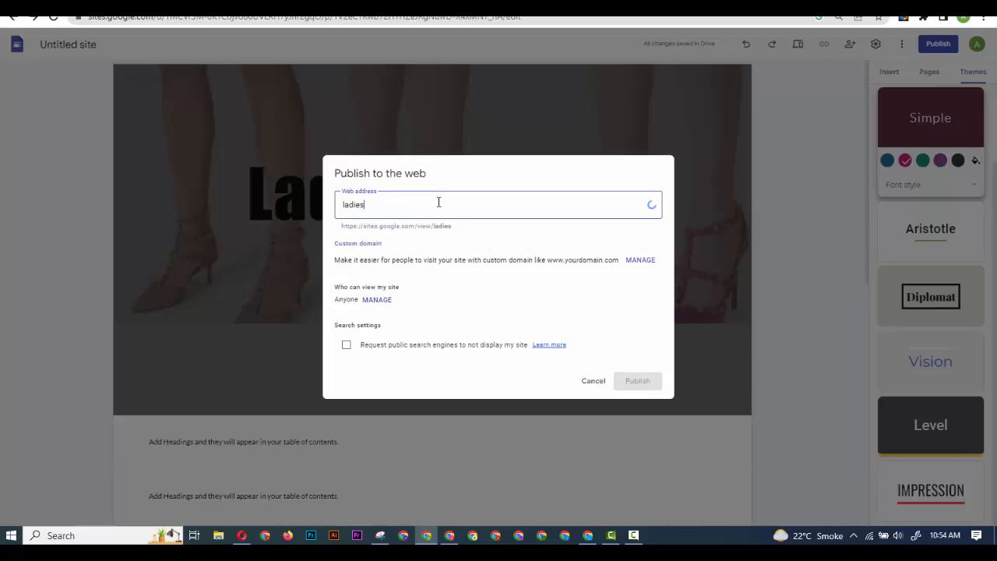
pyautogui.write('fasion')
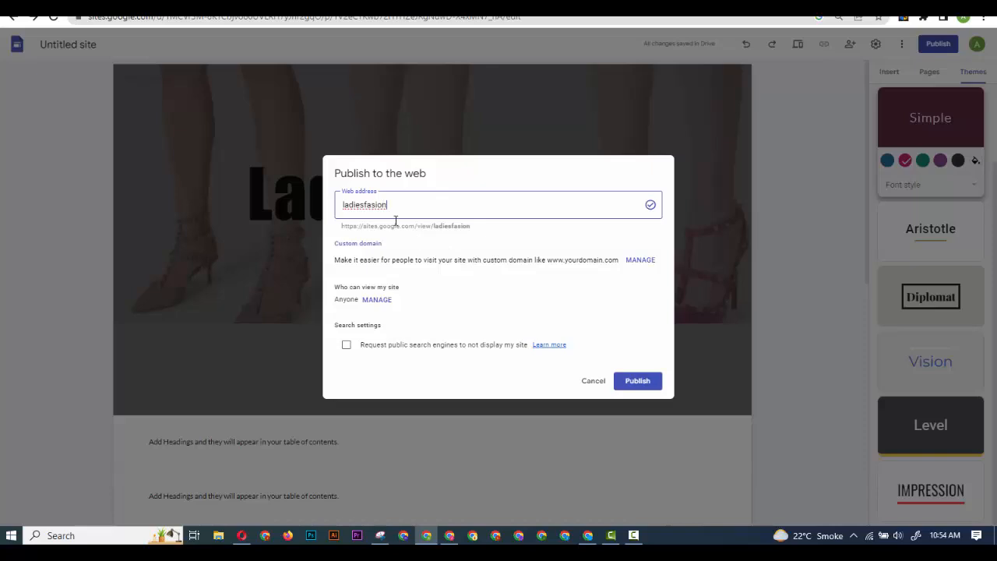
pyautogui.click(346, 345)
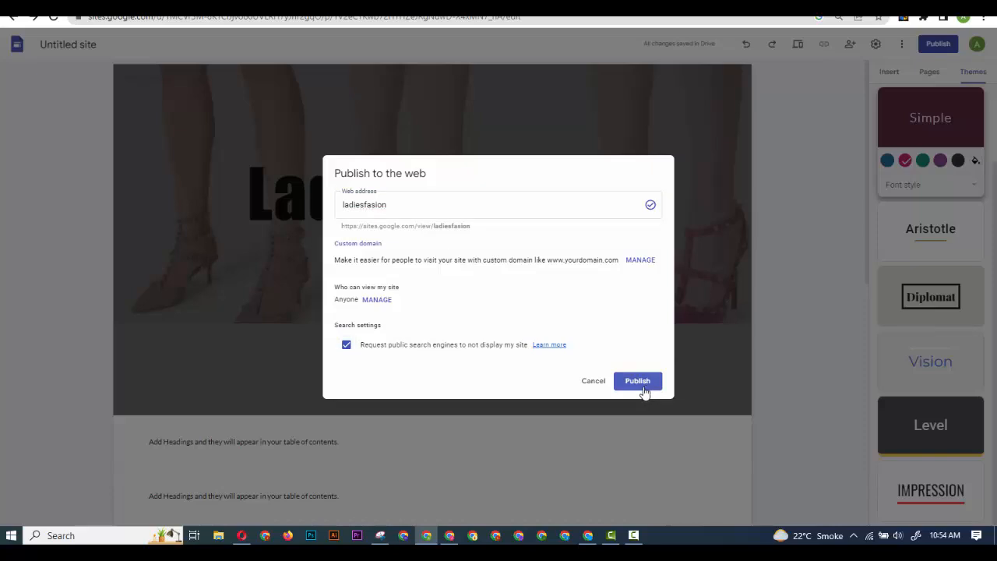
pyautogui.click(593, 384)
# - Switch to Snipping Tool and capture the page area from the Ladies Fashion banner down to the divider below the first sandal row
pyautogui.hotkey('ctrl', '-')
pyautogui.hotkey('ctrl', '-')
pyautogui.hotkey('ctrl', '-')
pyautogui.hotkey('ctrl', '-')
pyautogui.hotkey('ctrl', '-')
pyautogui.hotkey('ctrl', '-')
pyautogui.hotkey('ctrl', '-')
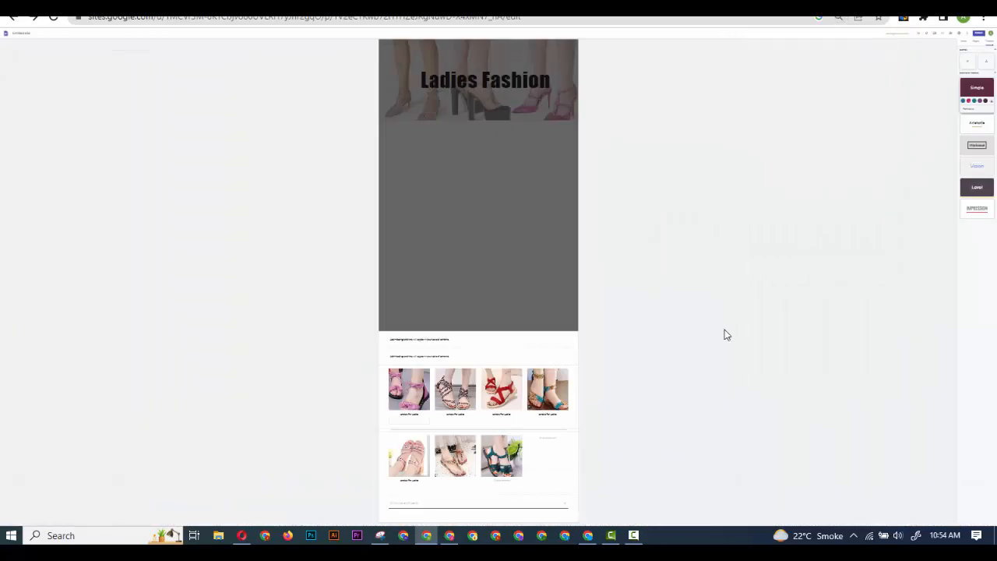
pyautogui.hotkey('ctrl', '+')
pyautogui.hotkey('ctrl', '+')
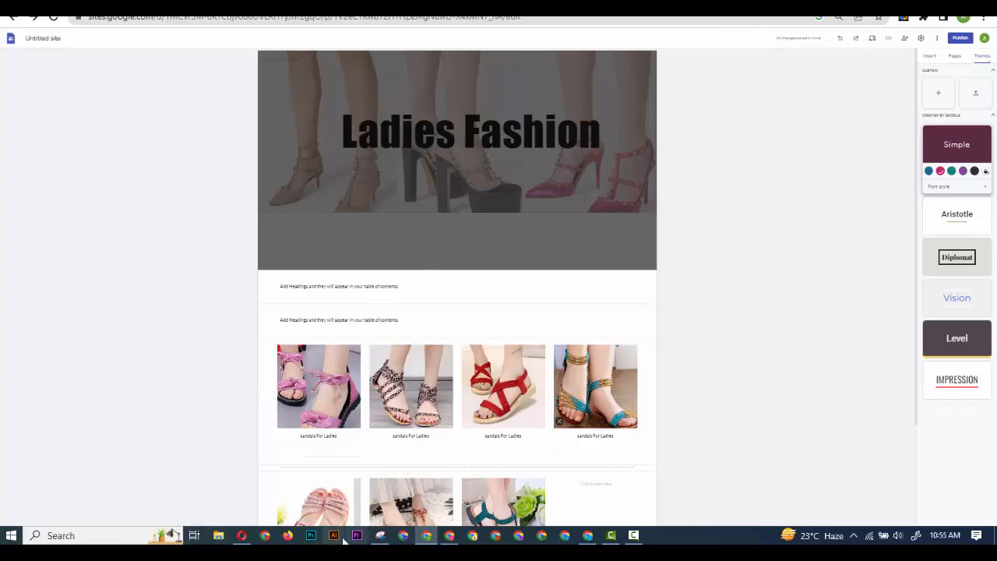
pyautogui.click(379, 535)
pyautogui.click(744, 244)
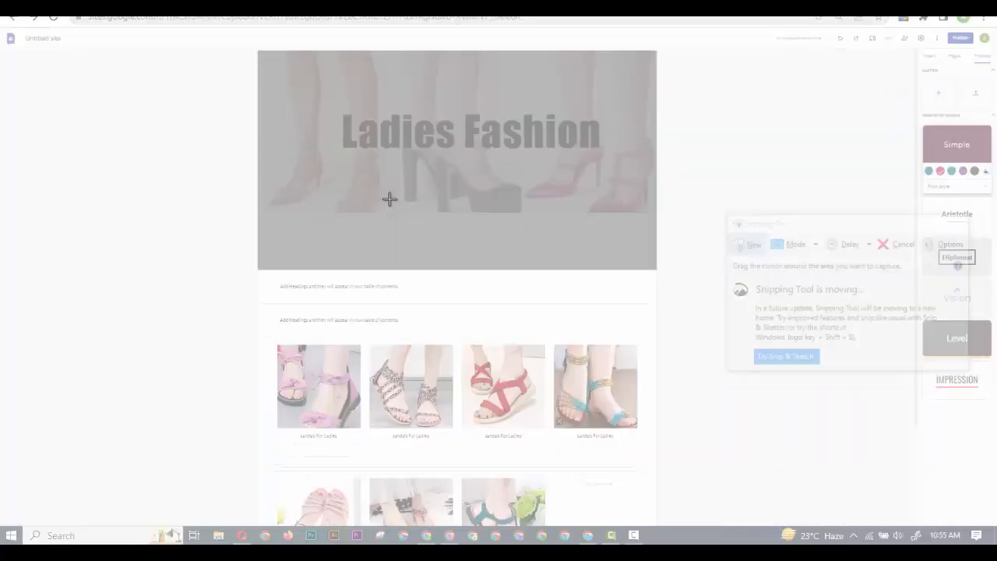
pyautogui.moveTo(257, 52); pyautogui.dragTo(658, 466)
# - Save the capture as a JPEG file named qqeq in the Downloads folder and close Snipping Tool
pyautogui.click(367, 33)
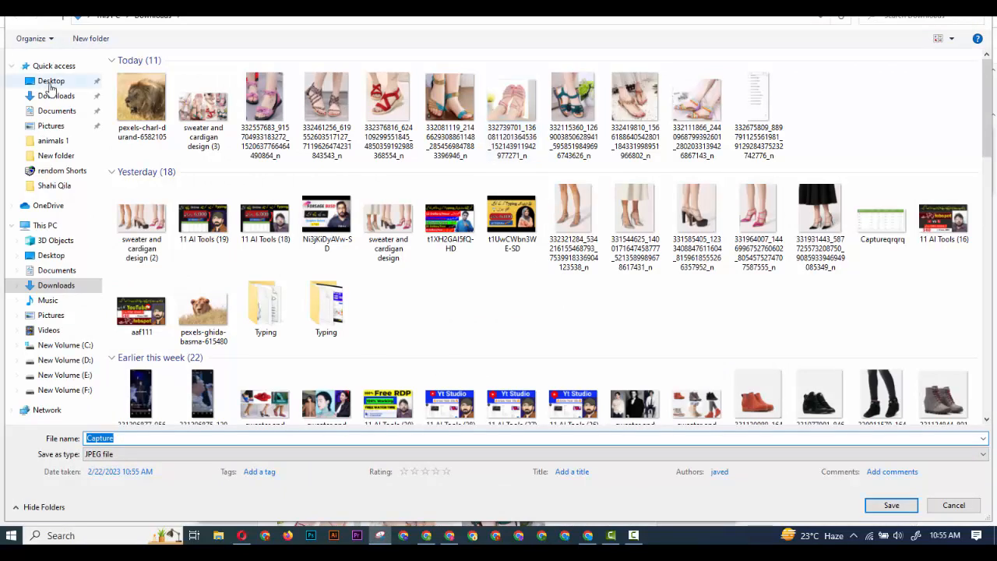
pyautogui.click(78, 100)
pyautogui.doubleClick(176, 437)
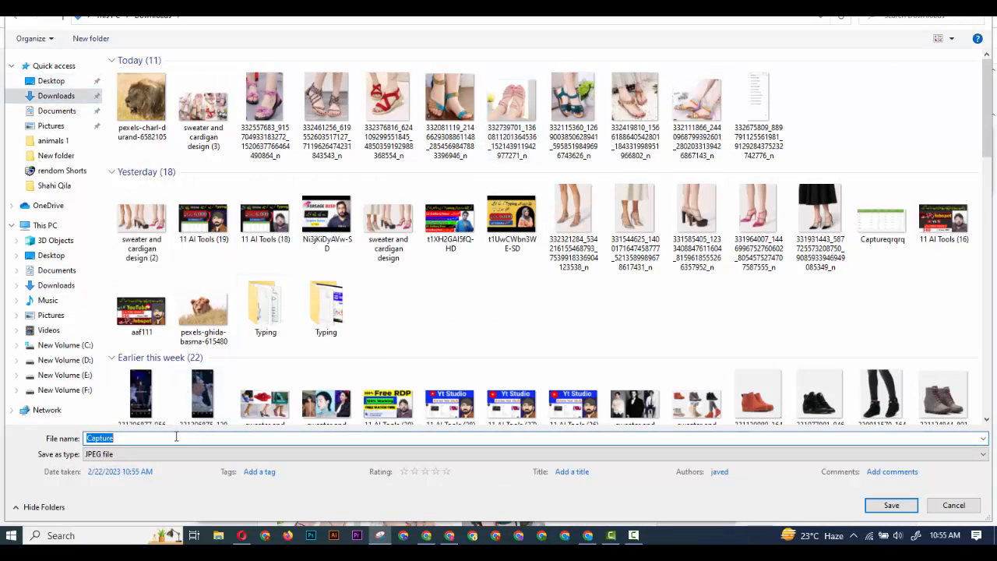
pyautogui.write('qqeq')
pyautogui.click(904, 508)
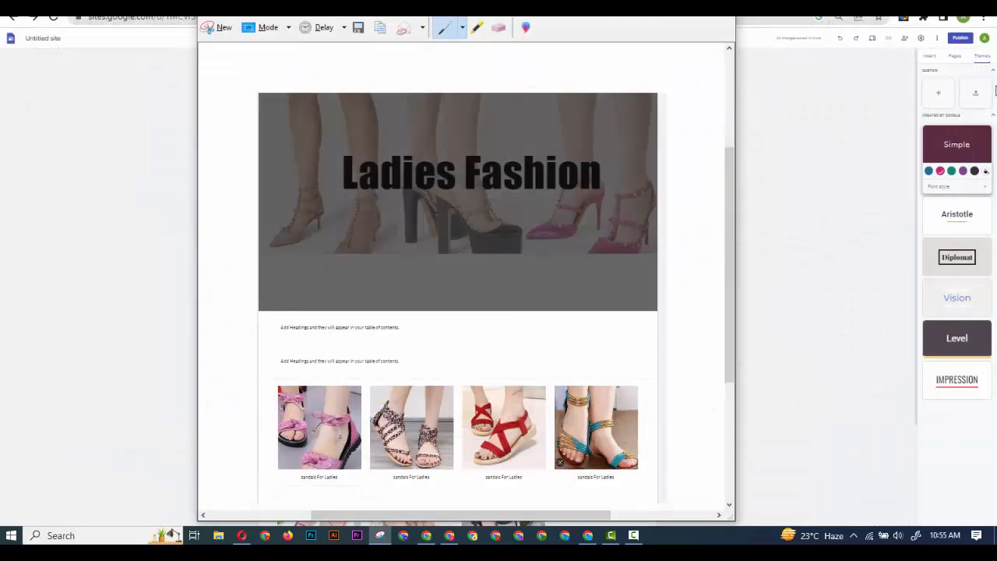
pyautogui.click(723, 8)
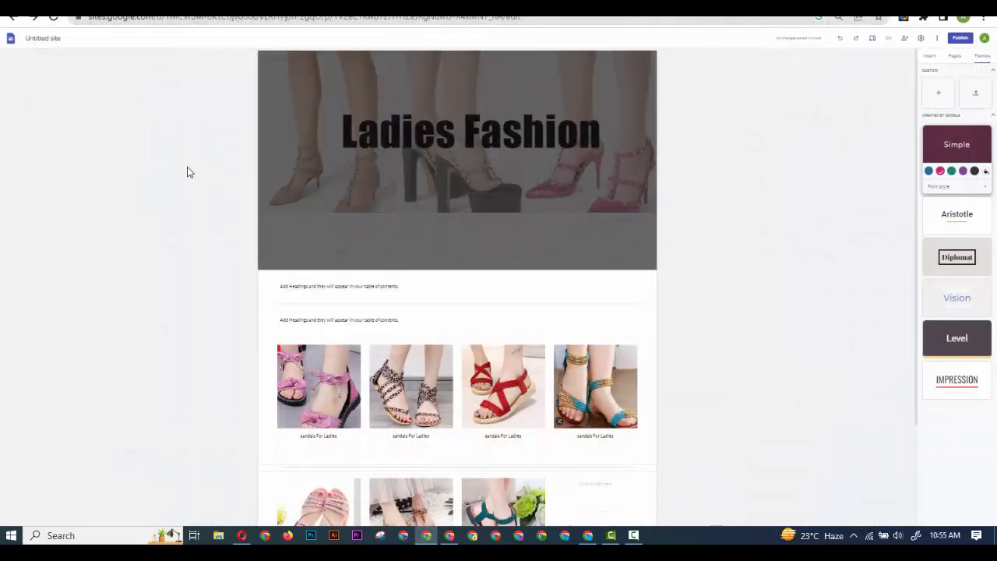